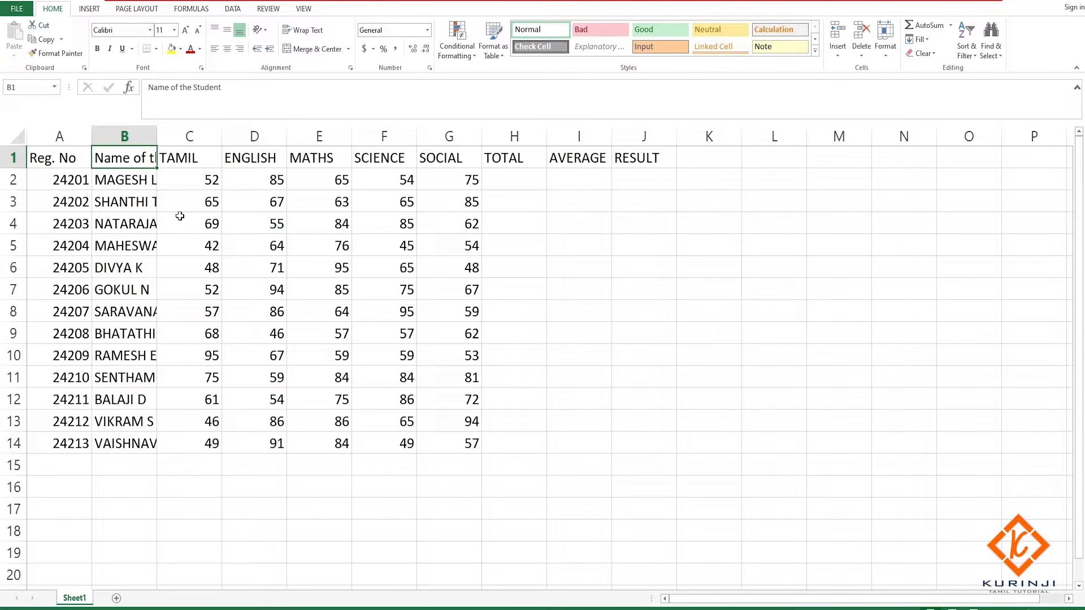
Step: Increase the row height of the header cells A1:J1, settling on a height of 25
{"action": "left_click", "coordinate": [44, 159]}
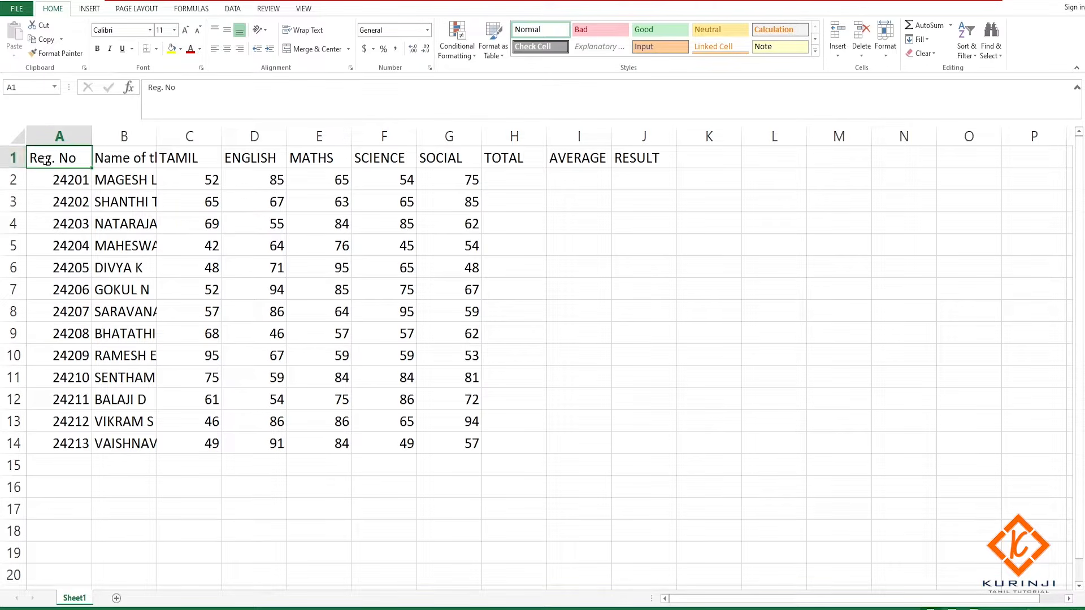
{"action": "left_click_drag", "start_coordinate": [47, 159], "coordinate": [635, 160]}
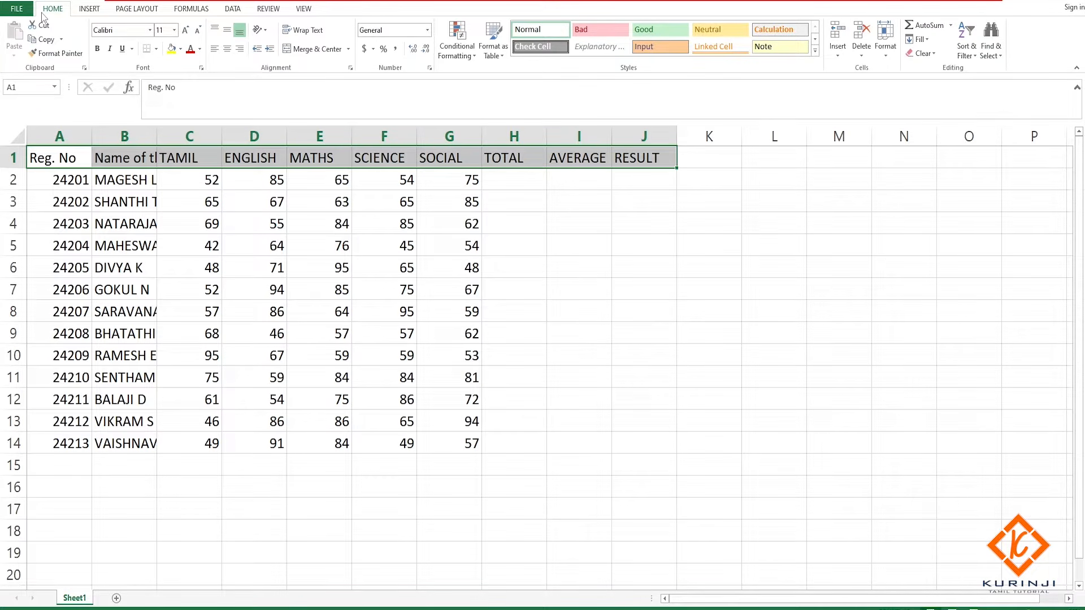
{"action": "left_click", "coordinate": [883, 53]}
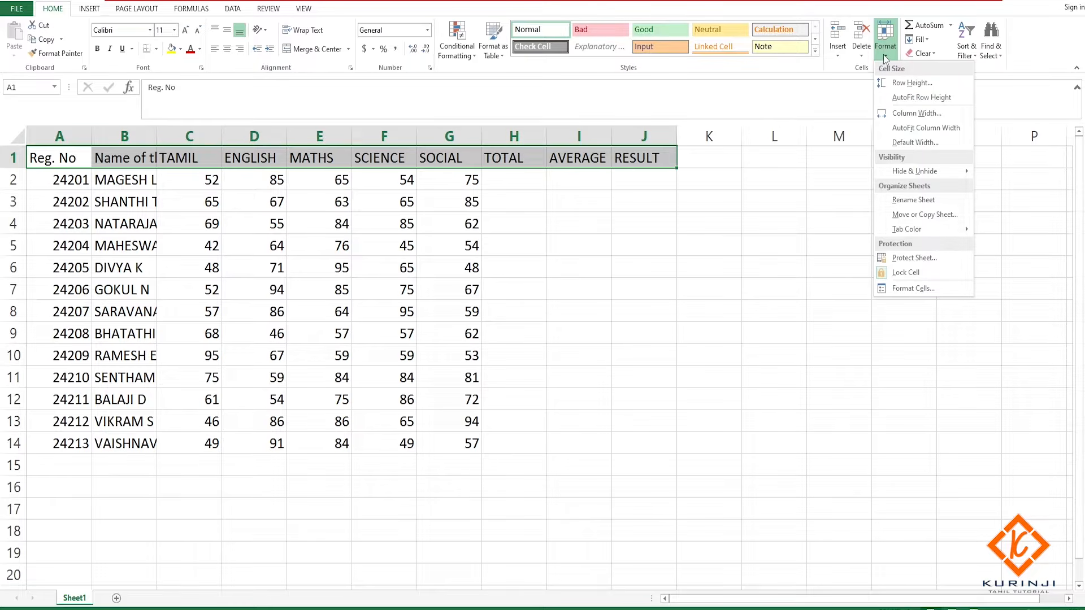
{"action": "left_click", "coordinate": [910, 84]}
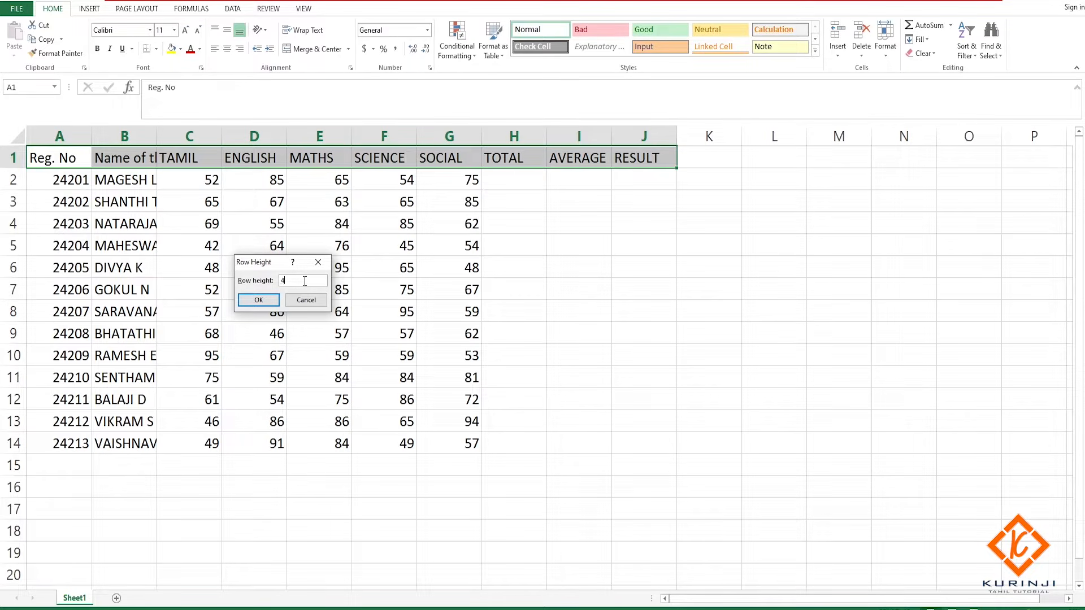
{"action": "left_click", "coordinate": [264, 298]}
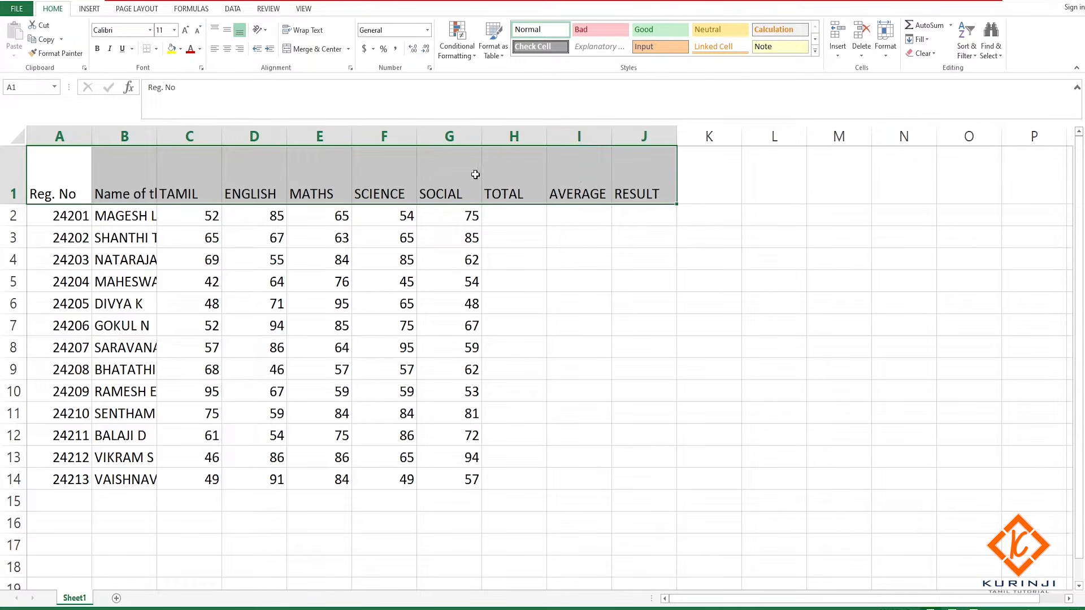
{"action": "left_click", "coordinate": [893, 52]}
{"action": "left_click", "coordinate": [912, 83]}
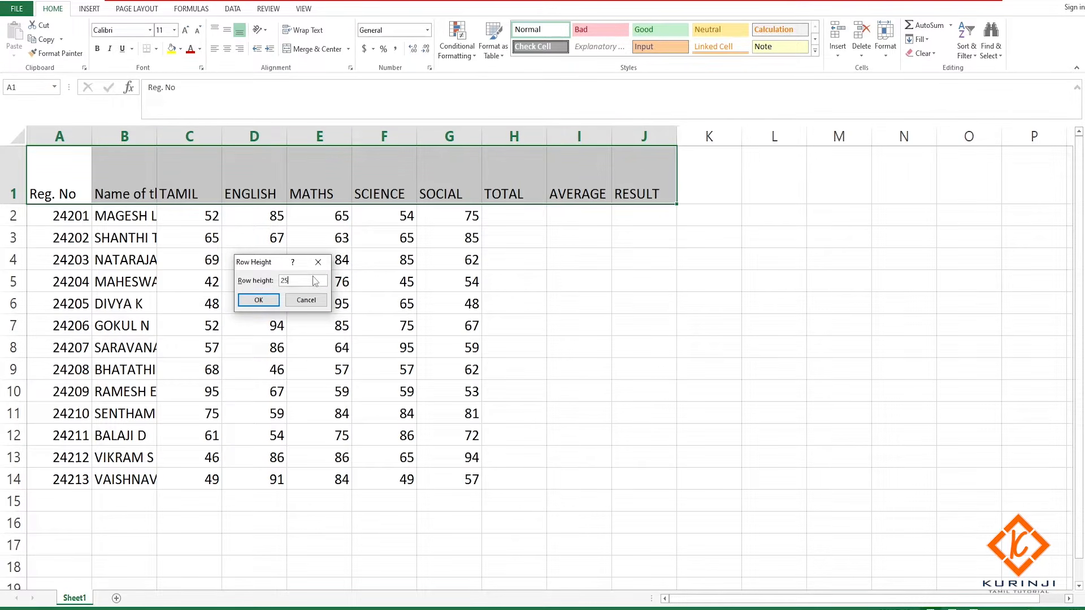
{"action": "left_click", "coordinate": [260, 301]}
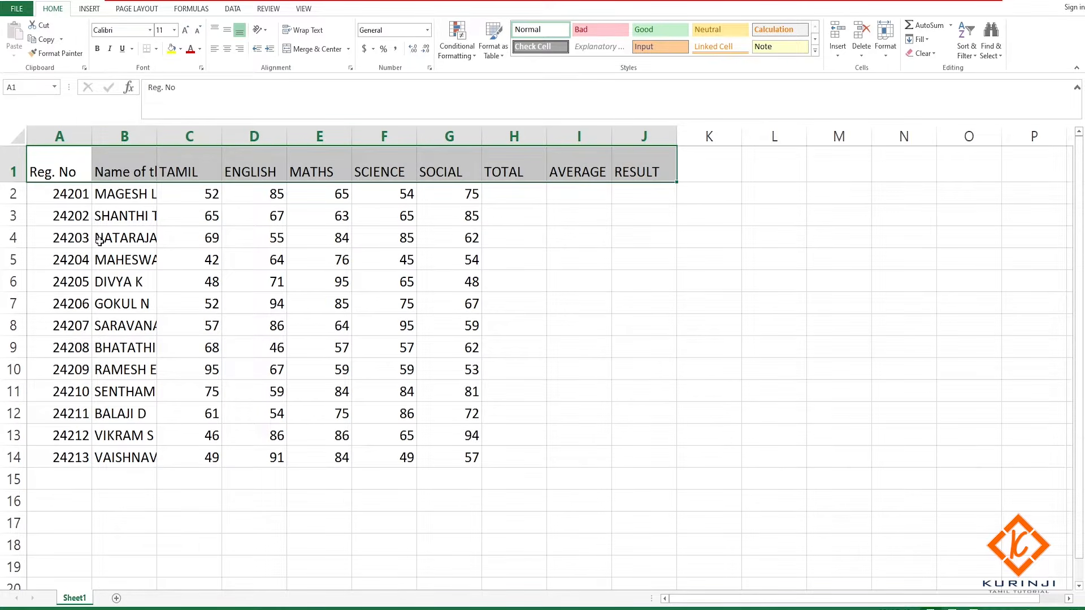
Step: Set the row height of the student data rows 2 to 14 to 20
{"action": "left_click", "coordinate": [124, 194]}
{"action": "left_click_drag", "start_coordinate": [16, 194], "coordinate": [9, 465]}
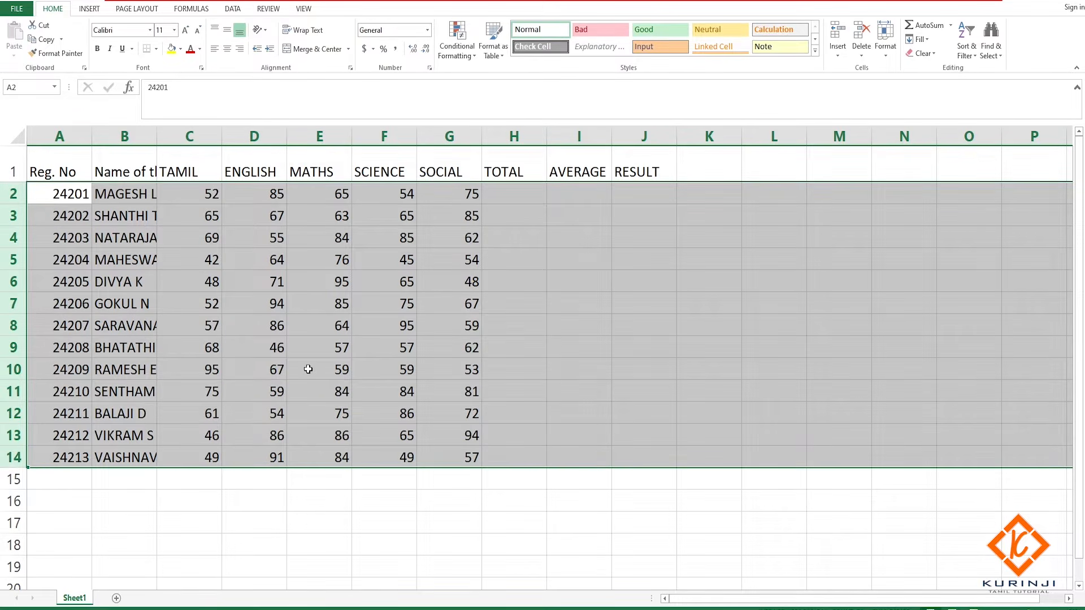
{"action": "left_click", "coordinate": [383, 298]}
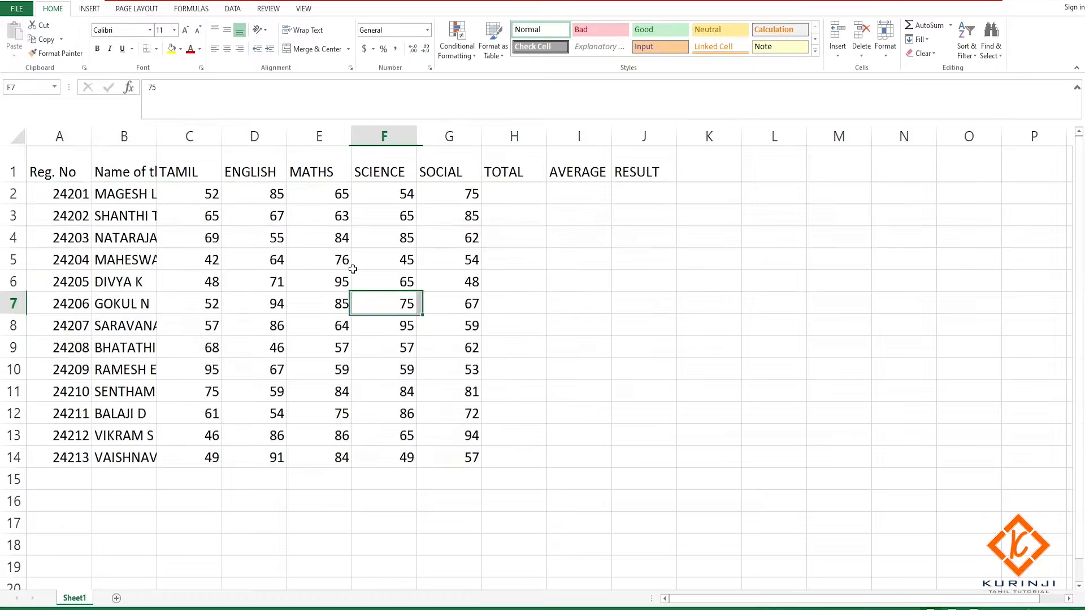
{"action": "left_click_drag", "start_coordinate": [22, 194], "coordinate": [13, 458]}
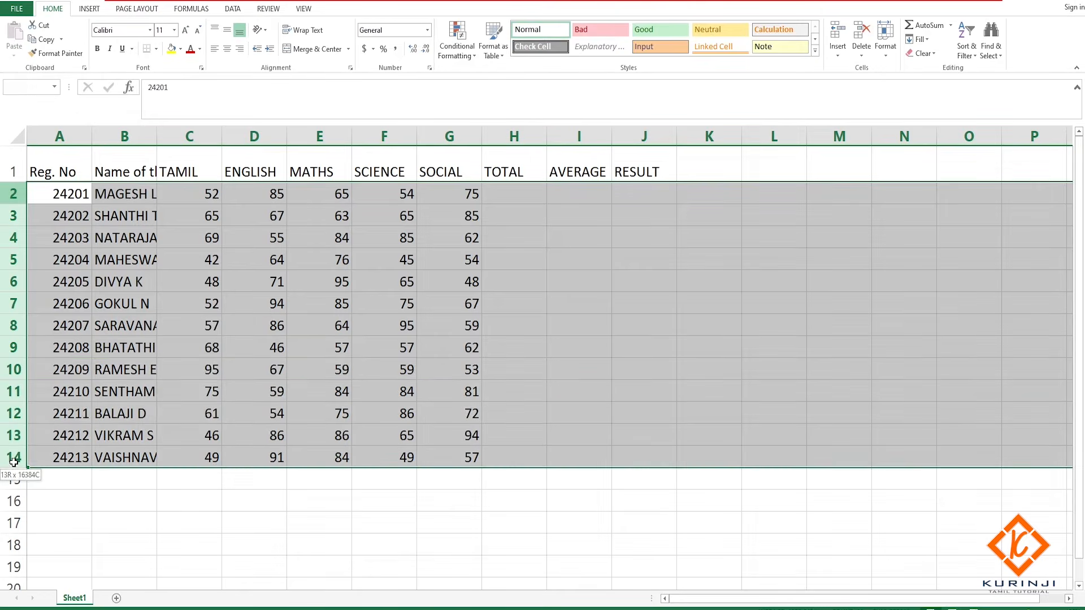
{"action": "left_click", "coordinate": [886, 38]}
{"action": "left_click", "coordinate": [912, 83]}
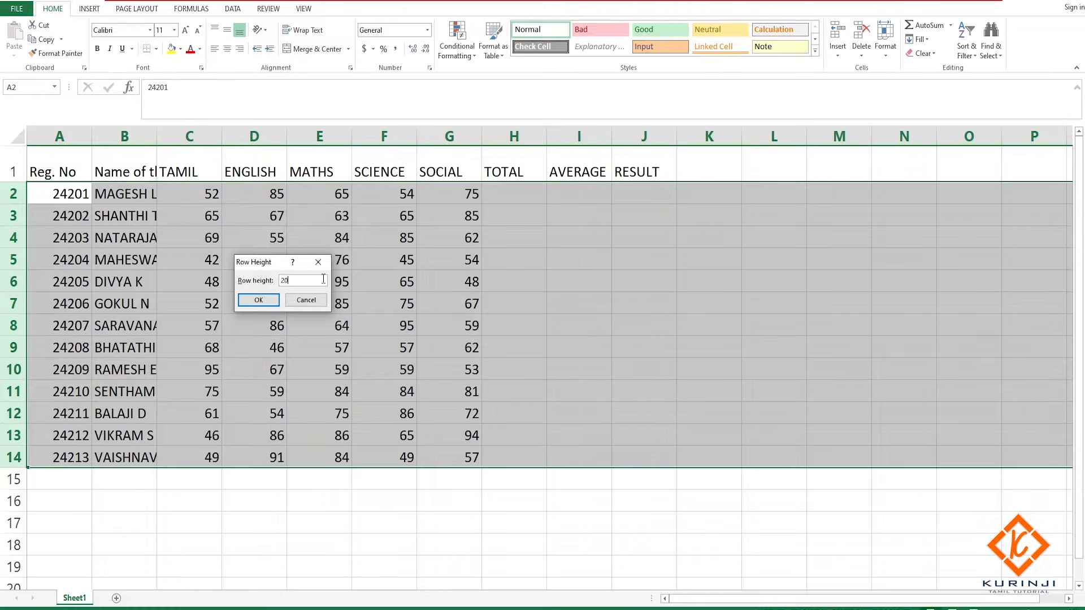
{"action": "left_click", "coordinate": [258, 299]}
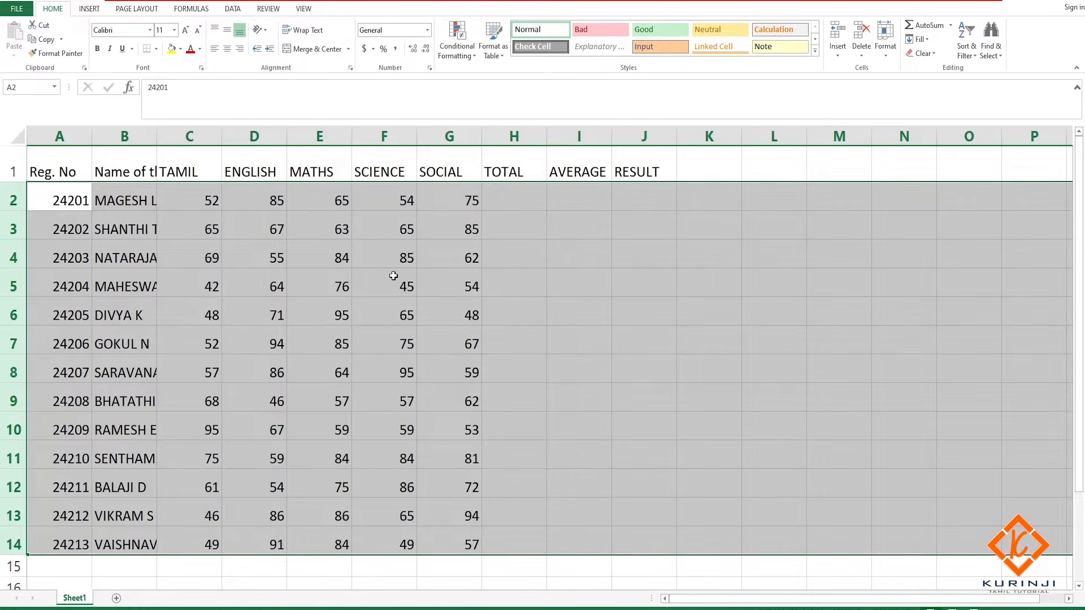
{"action": "scroll", "coordinate": [328, 391], "scroll_direction": "down", "scroll_amount": 2}
{"action": "scroll", "coordinate": [279, 375], "scroll_direction": "up", "scroll_amount": 2}
{"action": "left_click", "coordinate": [382, 278]}
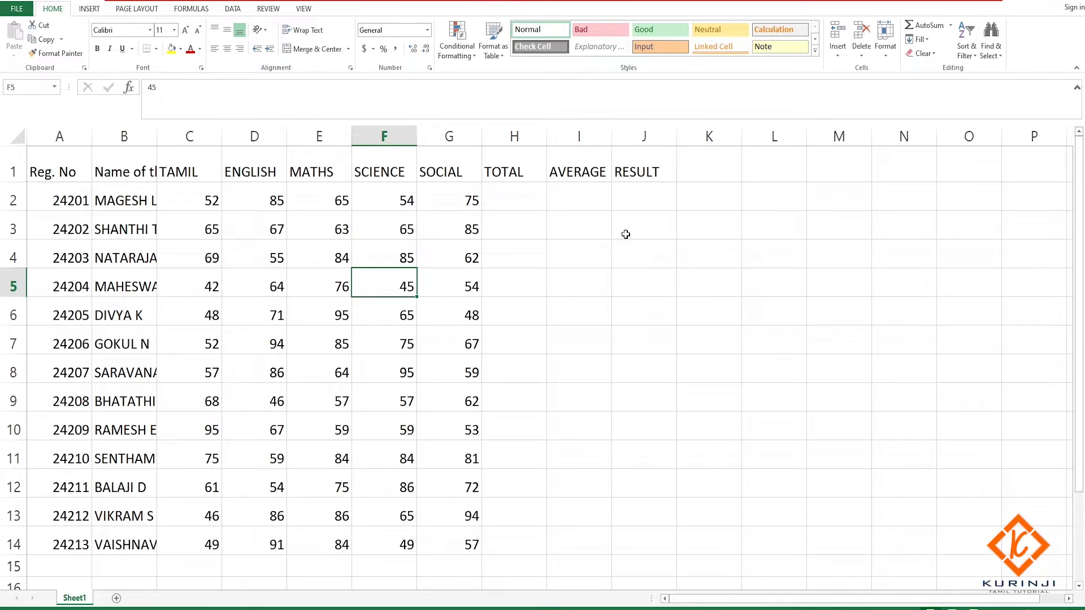
Step: Widen column B enough to fit the full "Name of the Student" heading and all student names
{"action": "left_click", "coordinate": [140, 171]}
{"action": "left_click", "coordinate": [136, 140]}
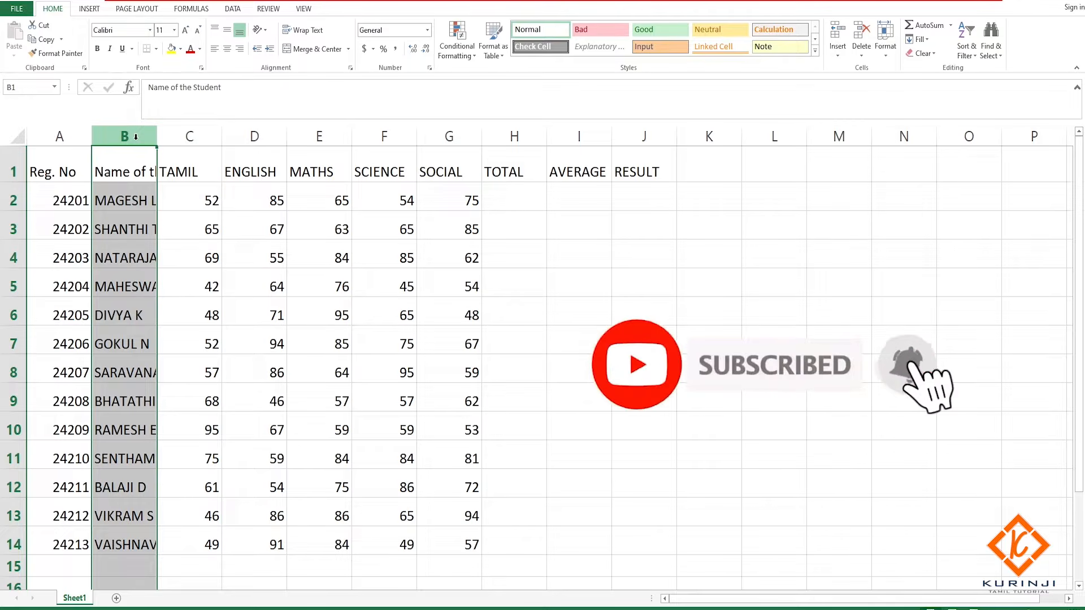
{"action": "mouse_move", "coordinate": [157, 137]}
{"action": "left_mouse_down"}
{"action": "mouse_move", "coordinate": [232, 146]}
{"action": "mouse_move", "coordinate": [142, 148]}
{"action": "mouse_move", "coordinate": [162, 153]}
{"action": "left_mouse_up"}
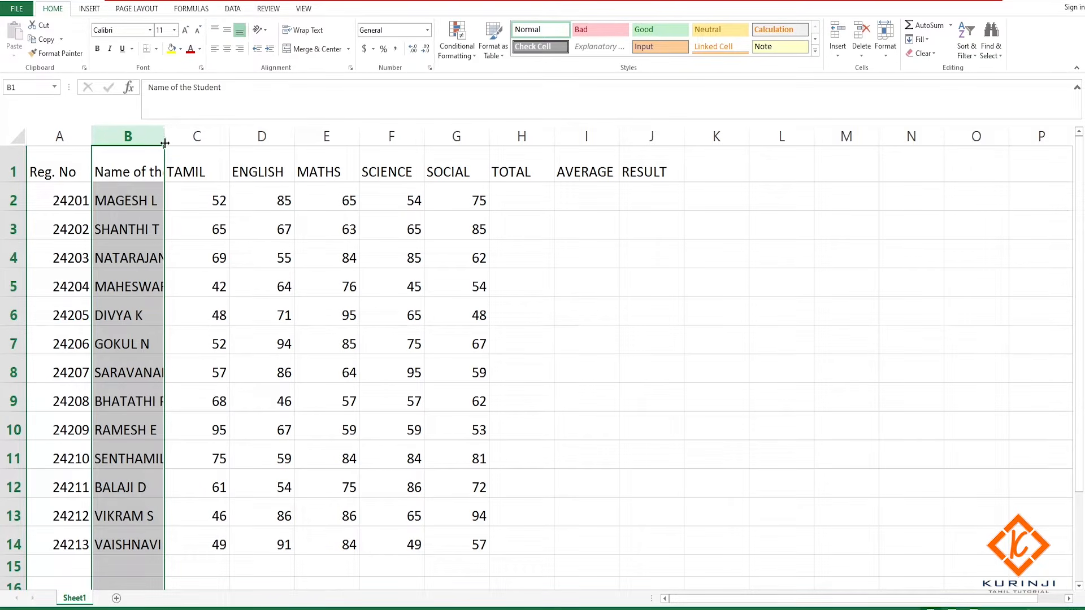
{"action": "left_click_drag", "start_coordinate": [164, 137], "coordinate": [157, 138]}
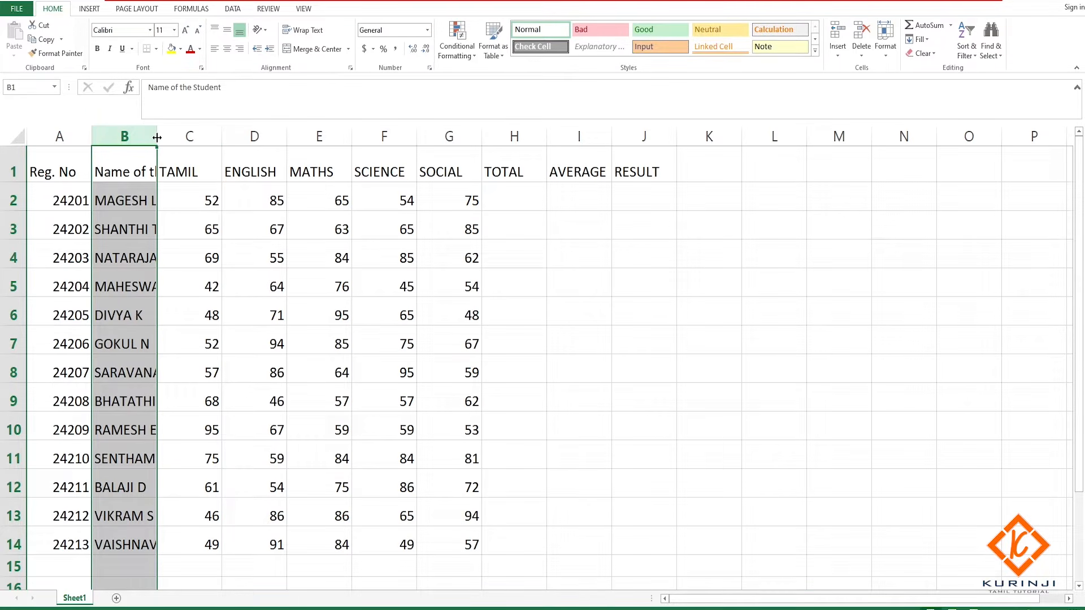
{"action": "left_click_drag", "start_coordinate": [158, 137], "coordinate": [241, 136]}
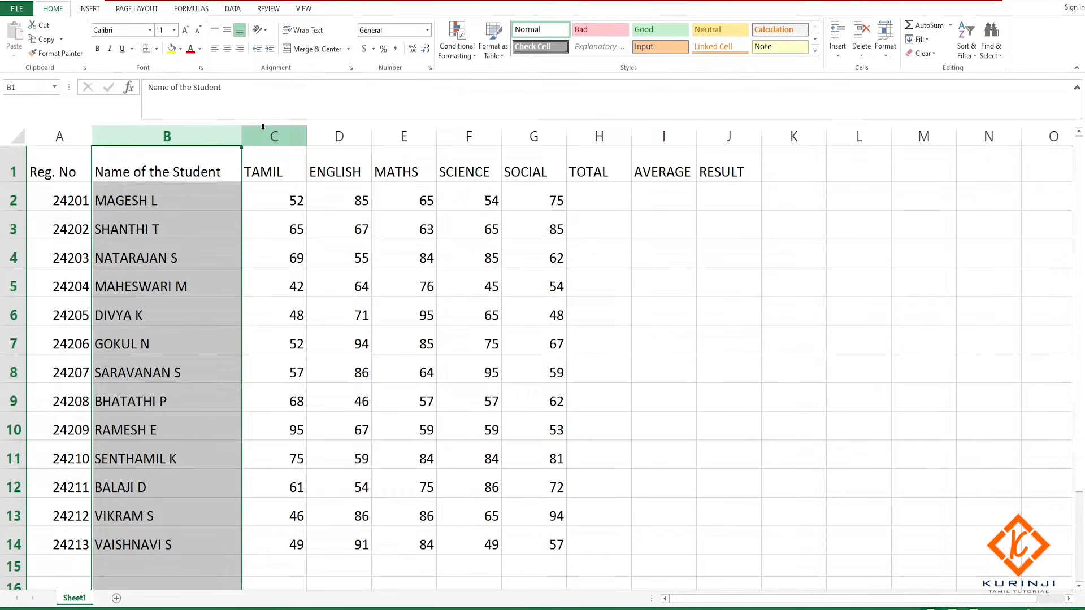
{"action": "left_click", "coordinate": [191, 262]}
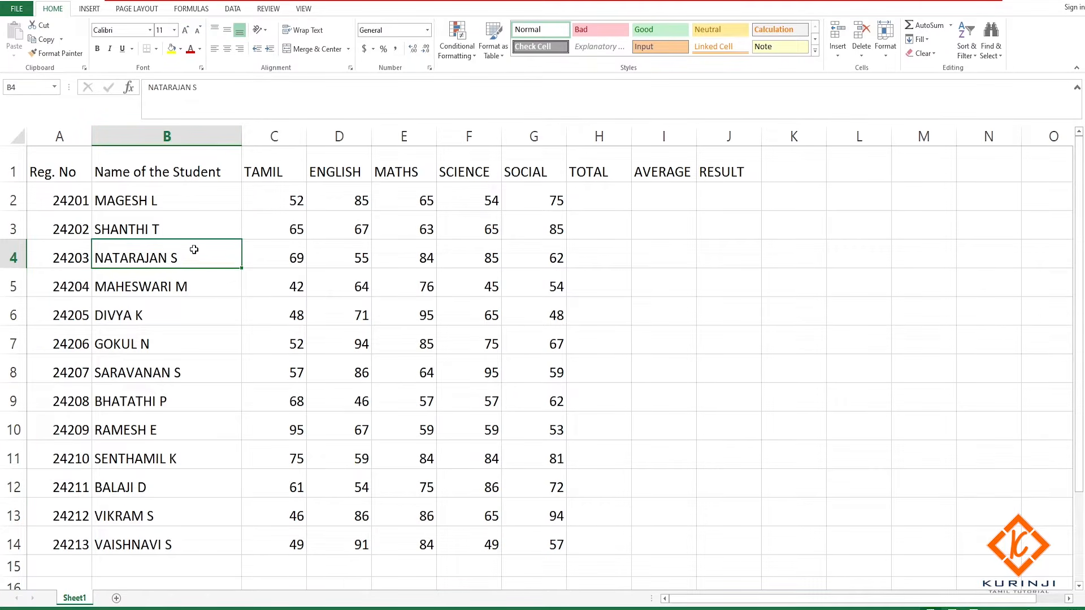
Step: Centre the header cells A1:J1 vertically and horizontally, and make their text bold
{"action": "left_click", "coordinate": [194, 171]}
{"action": "left_click", "coordinate": [11, 169]}
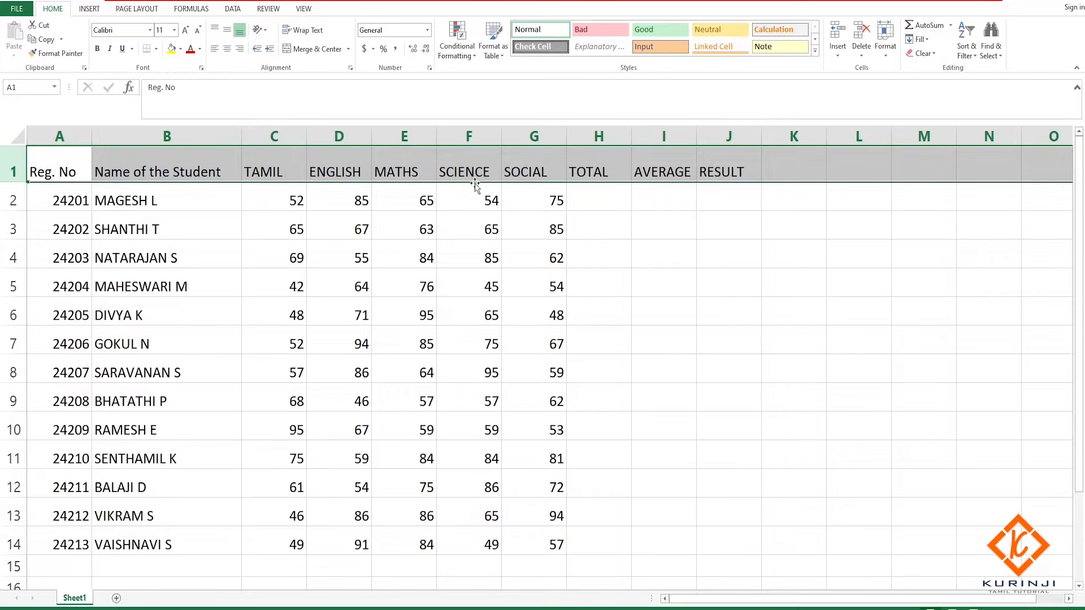
{"action": "left_click", "coordinate": [735, 167]}
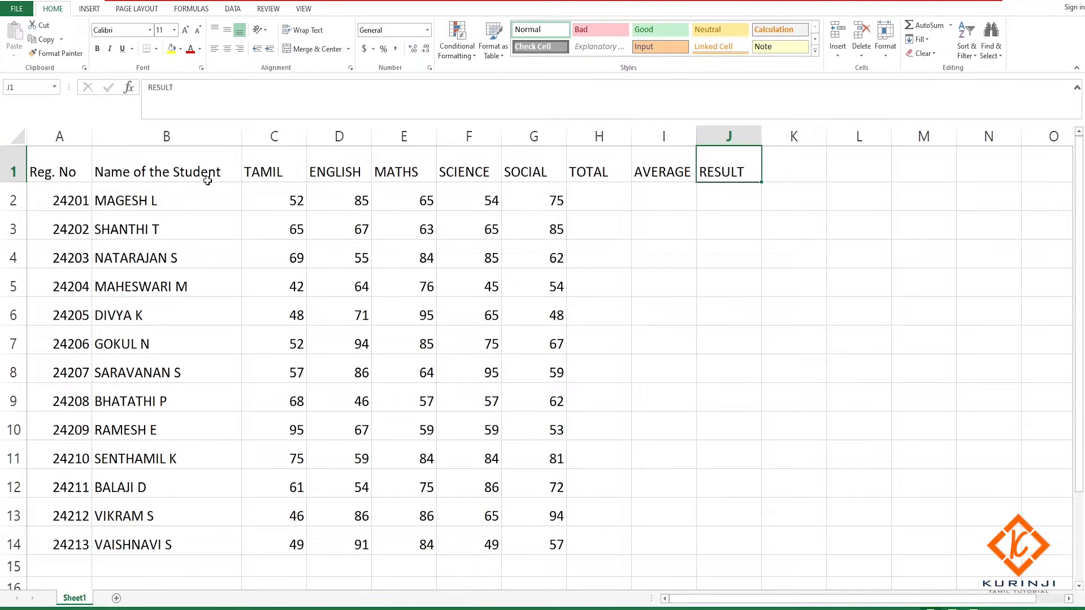
{"action": "left_click_drag", "start_coordinate": [55, 176], "coordinate": [740, 163]}
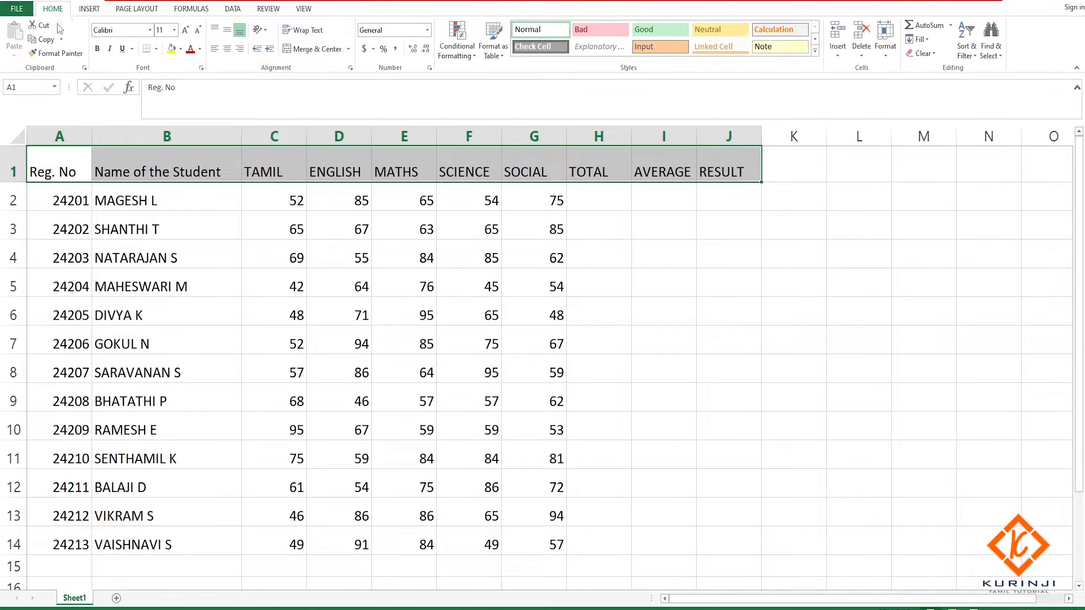
{"action": "left_click", "coordinate": [227, 33]}
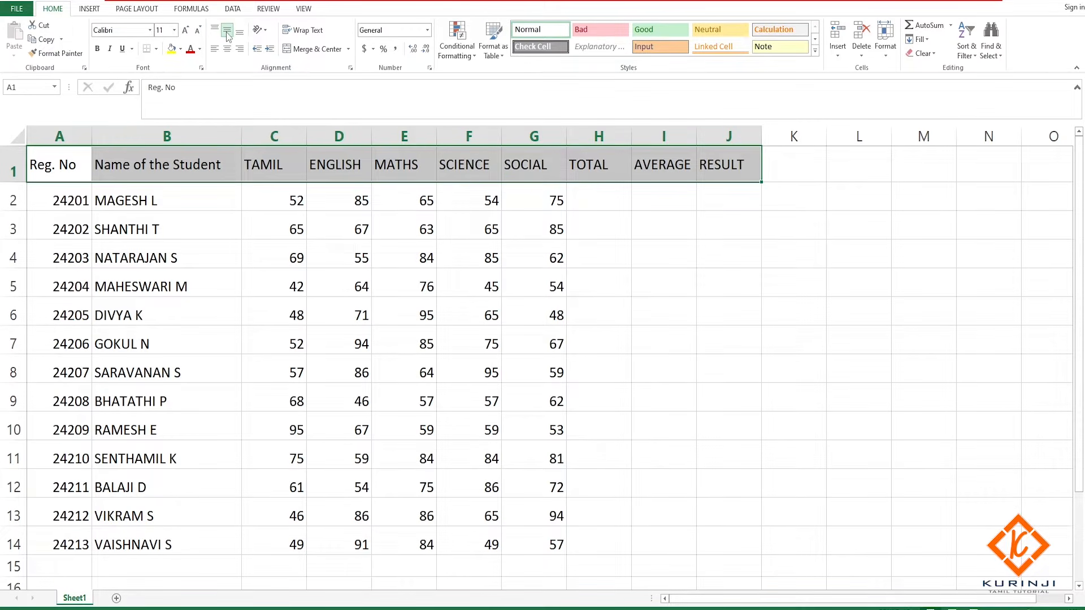
{"action": "left_click", "coordinate": [228, 50]}
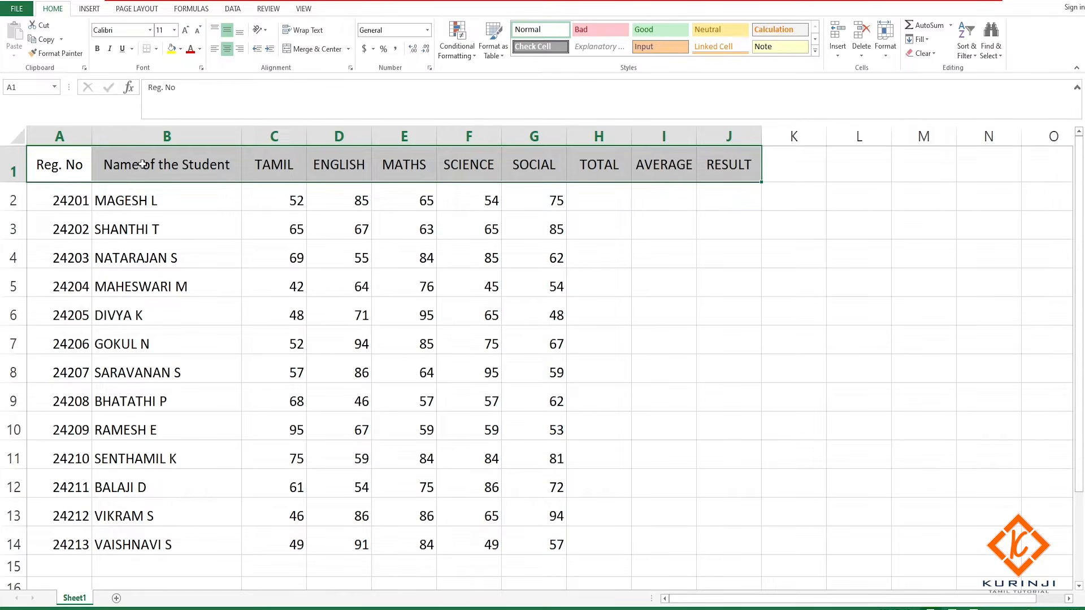
{"action": "left_click", "coordinate": [97, 49]}
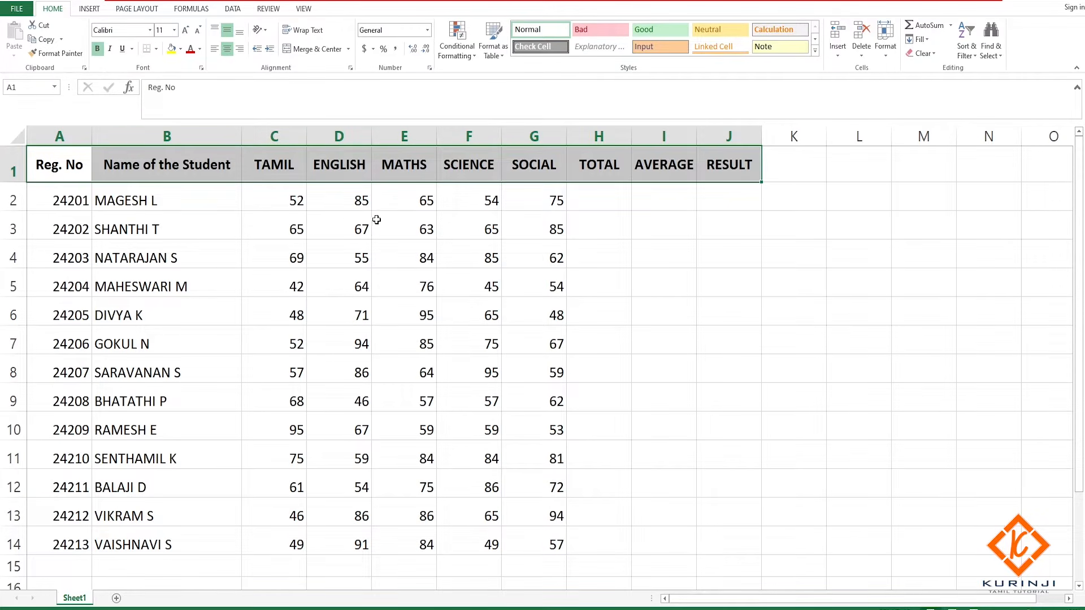
{"action": "left_click", "coordinate": [282, 260]}
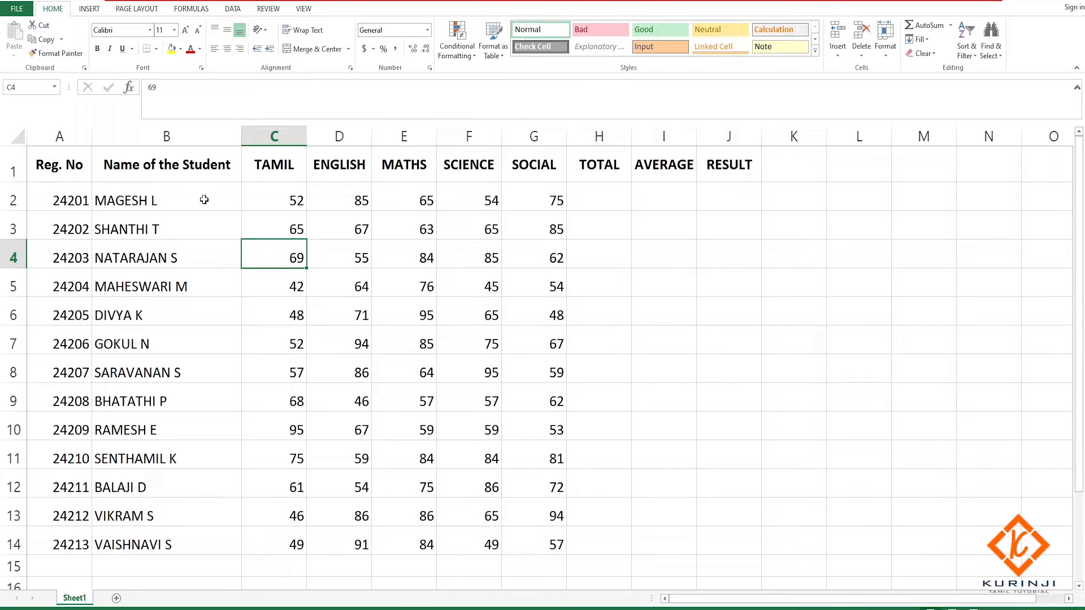
Step: Centre the registration numbers in A2:A14 horizontally and vertically
{"action": "left_click", "coordinate": [67, 192]}
{"action": "left_click_drag", "start_coordinate": [75, 194], "coordinate": [73, 542]}
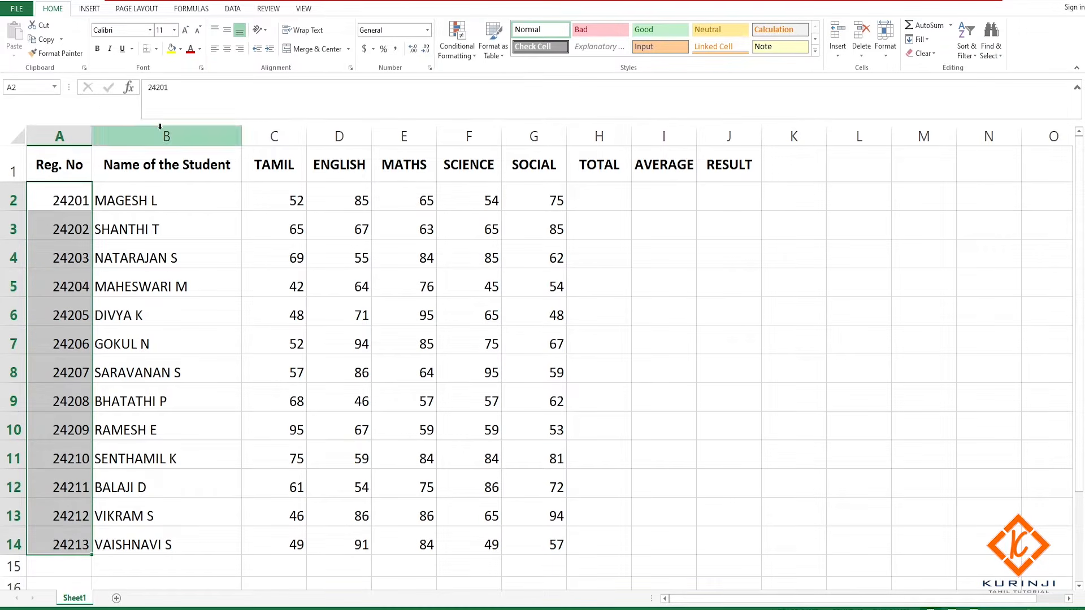
{"action": "left_click", "coordinate": [226, 50]}
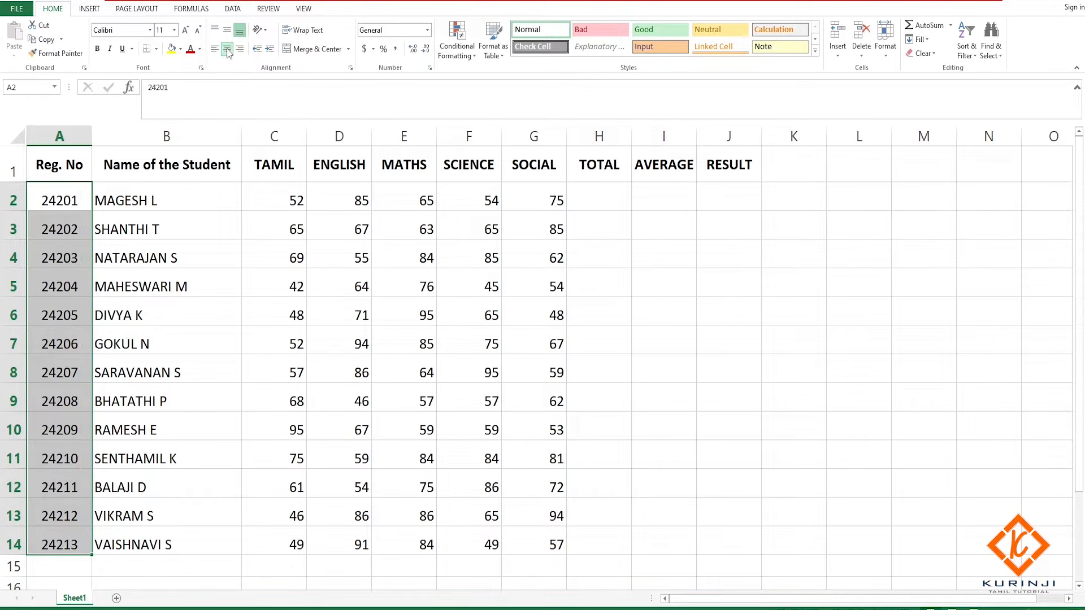
{"action": "left_click", "coordinate": [227, 30]}
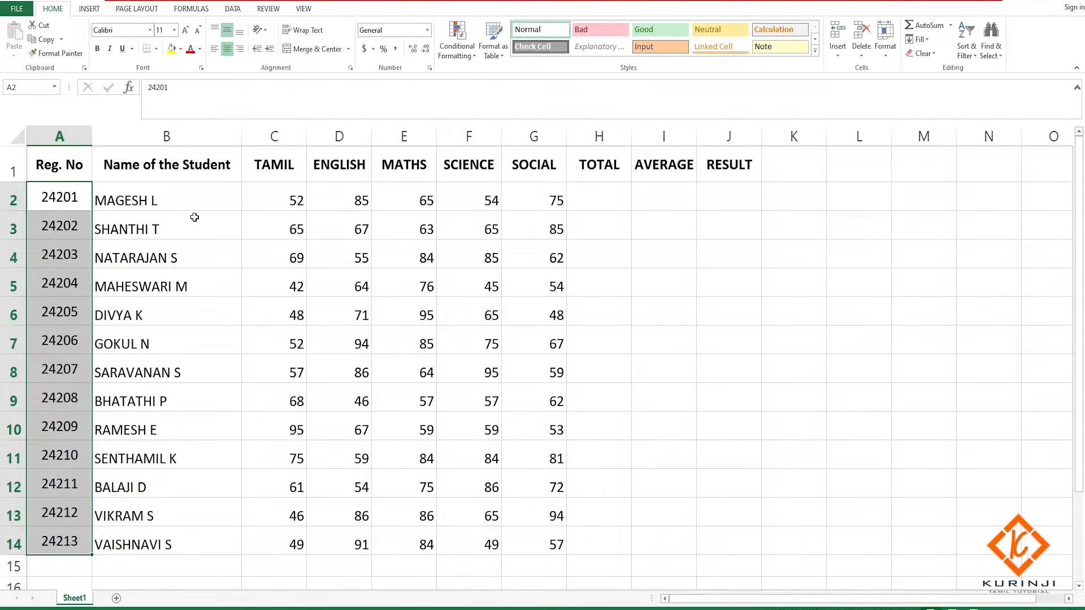
Step: Middle-align the student names in B2:B14 vertically, keeping them left-aligned
{"action": "left_click", "coordinate": [186, 284]}
{"action": "left_click_drag", "start_coordinate": [136, 200], "coordinate": [126, 540]}
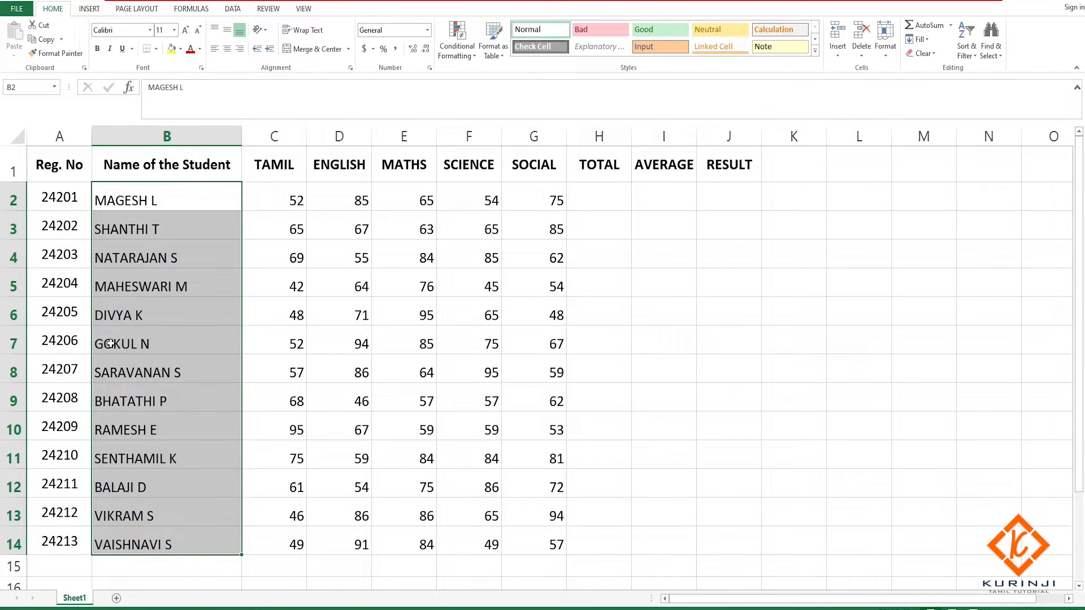
{"action": "left_click", "coordinate": [228, 36]}
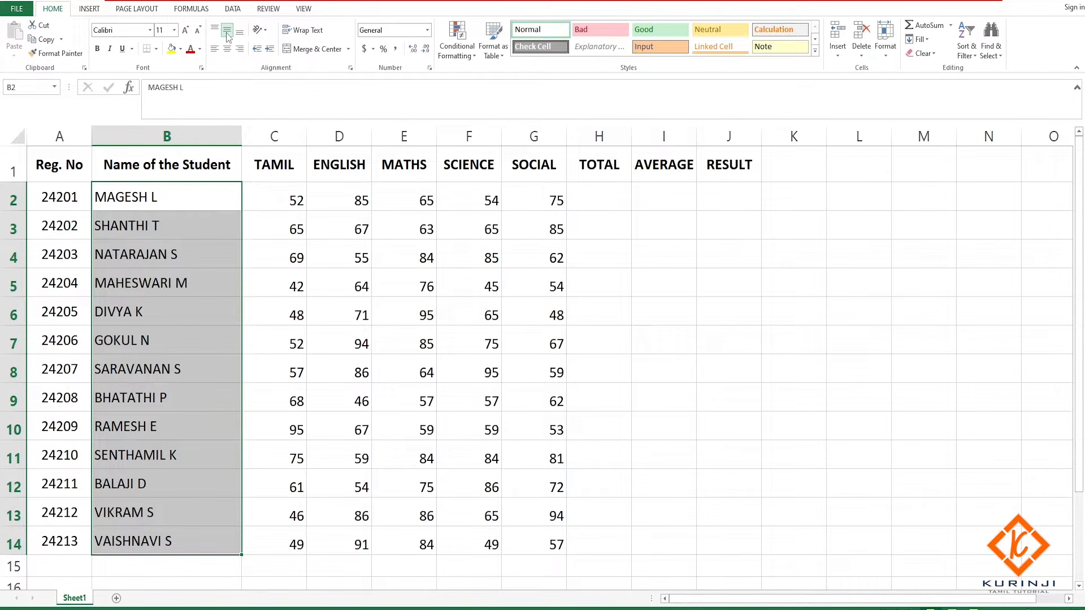
Step: Centre the marks and the empty total, average and result cells in C2:J14 horizontally and vertically
{"action": "left_click", "coordinate": [313, 266]}
{"action": "left_click_drag", "start_coordinate": [277, 197], "coordinate": [717, 550]}
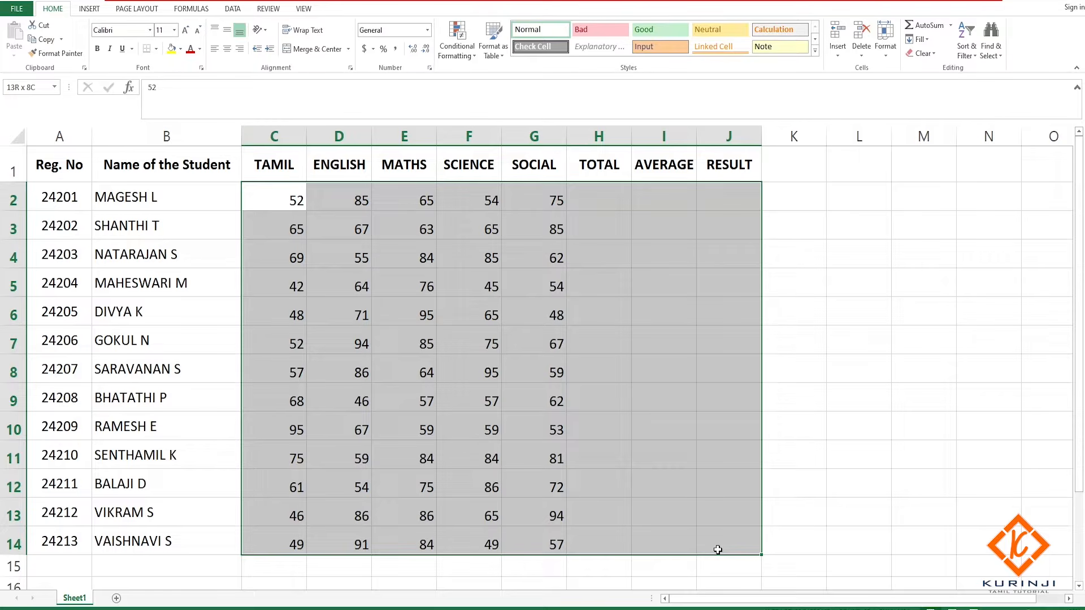
{"action": "left_click_drag", "start_coordinate": [718, 550], "coordinate": [718, 550]}
{"action": "left_click", "coordinate": [227, 49]}
{"action": "left_click", "coordinate": [226, 31]}
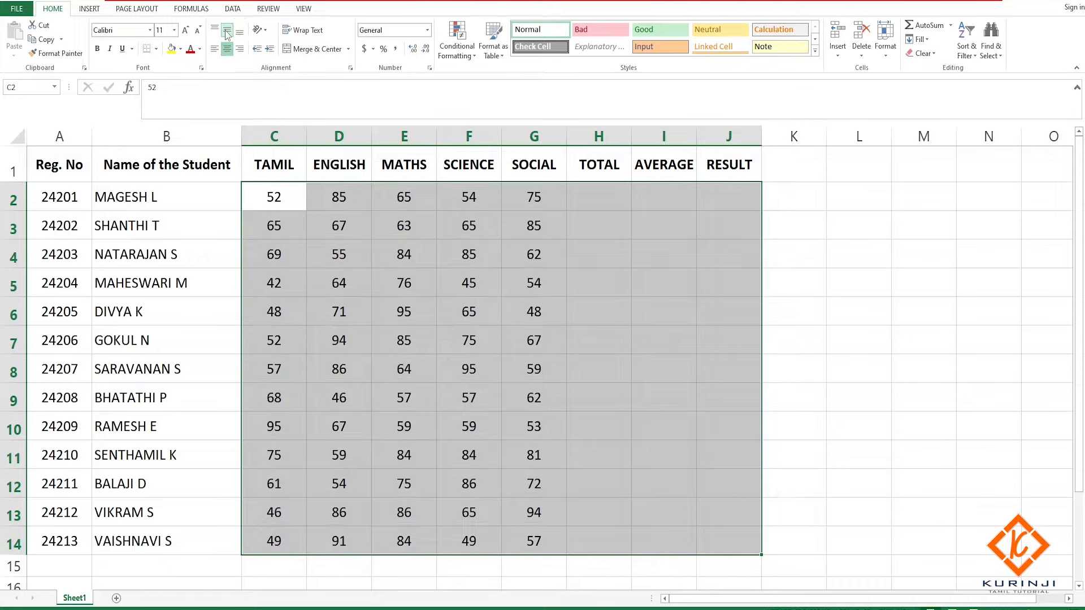
{"action": "left_click", "coordinate": [516, 311]}
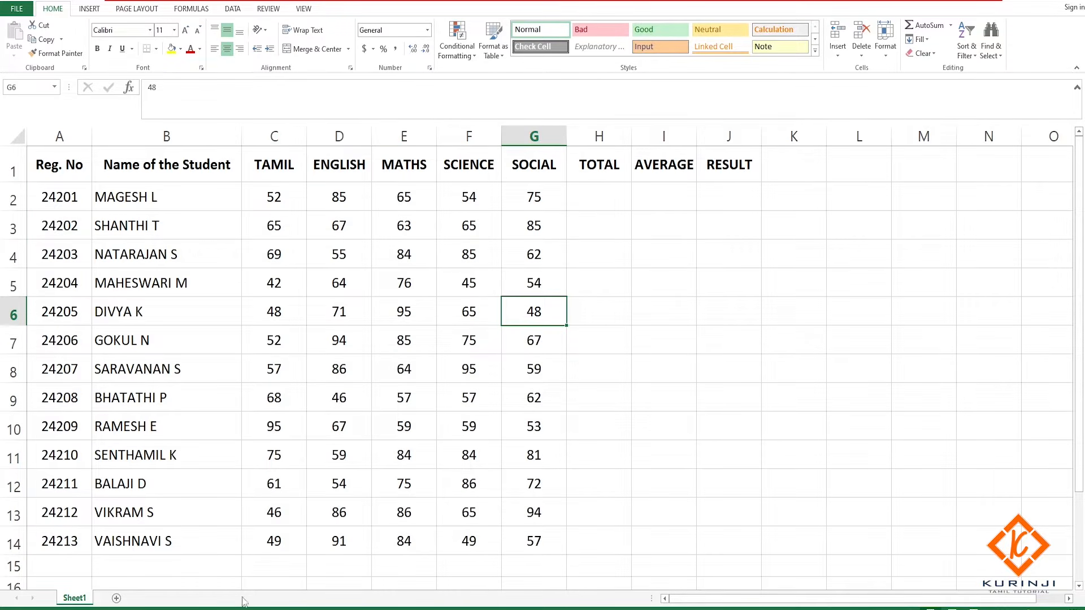
{"action": "left_click", "coordinate": [469, 484]}
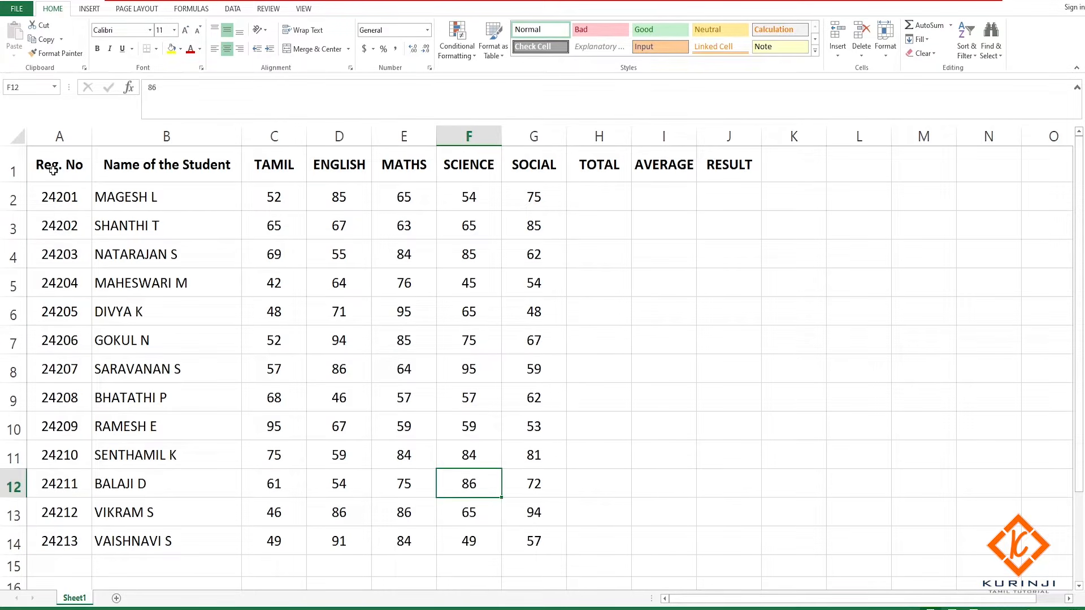
Step: Fill the header cells A1:J1 with a light purple theme colour
{"action": "left_click", "coordinate": [167, 225]}
{"action": "left_click_drag", "start_coordinate": [56, 167], "coordinate": [746, 156]}
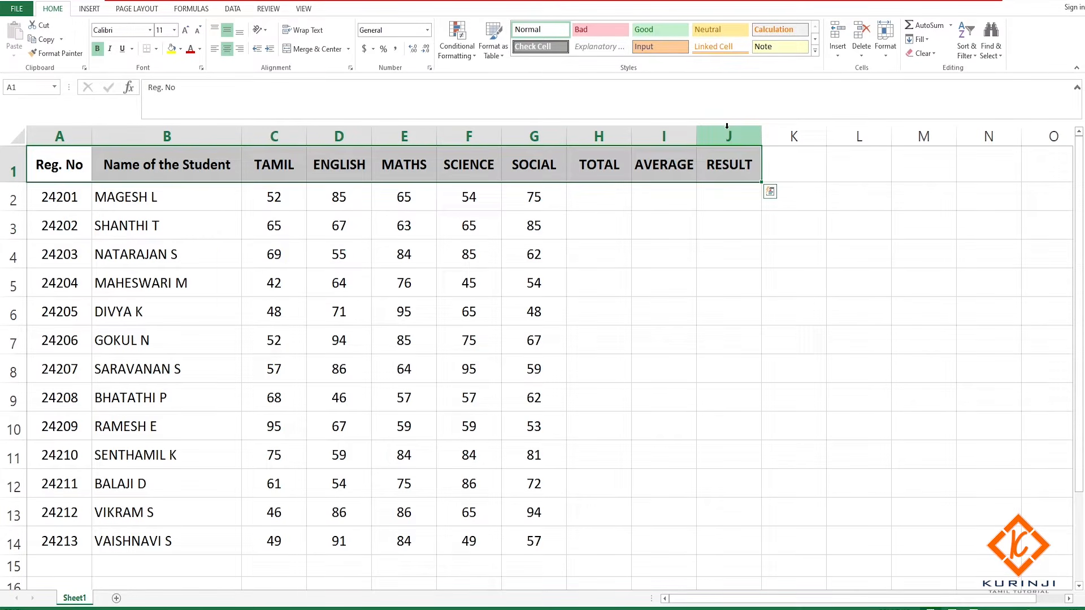
{"action": "left_click", "coordinate": [180, 50]}
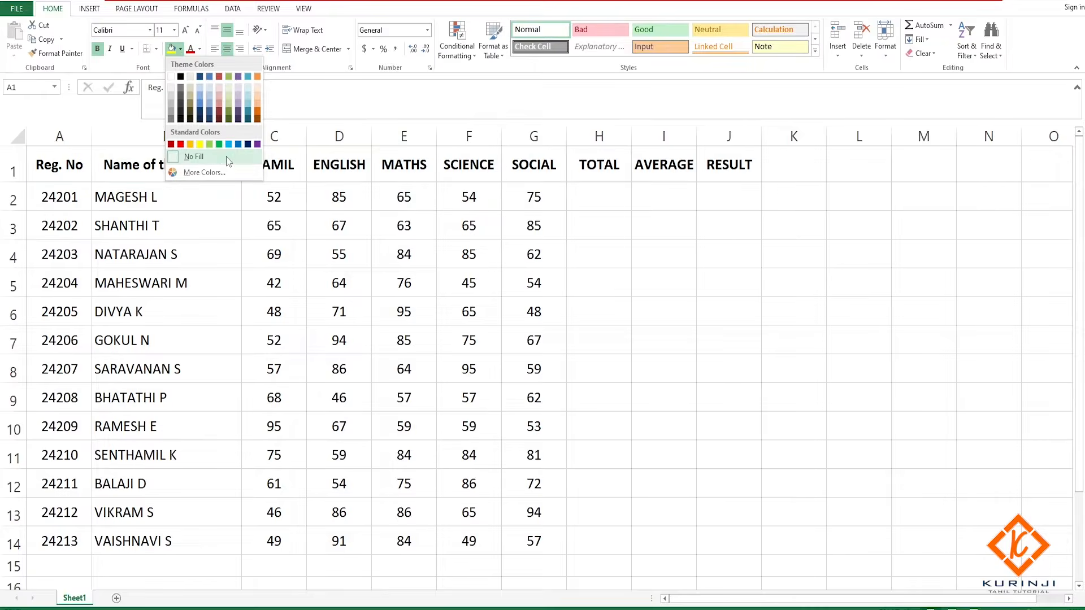
{"action": "left_click", "coordinate": [238, 107]}
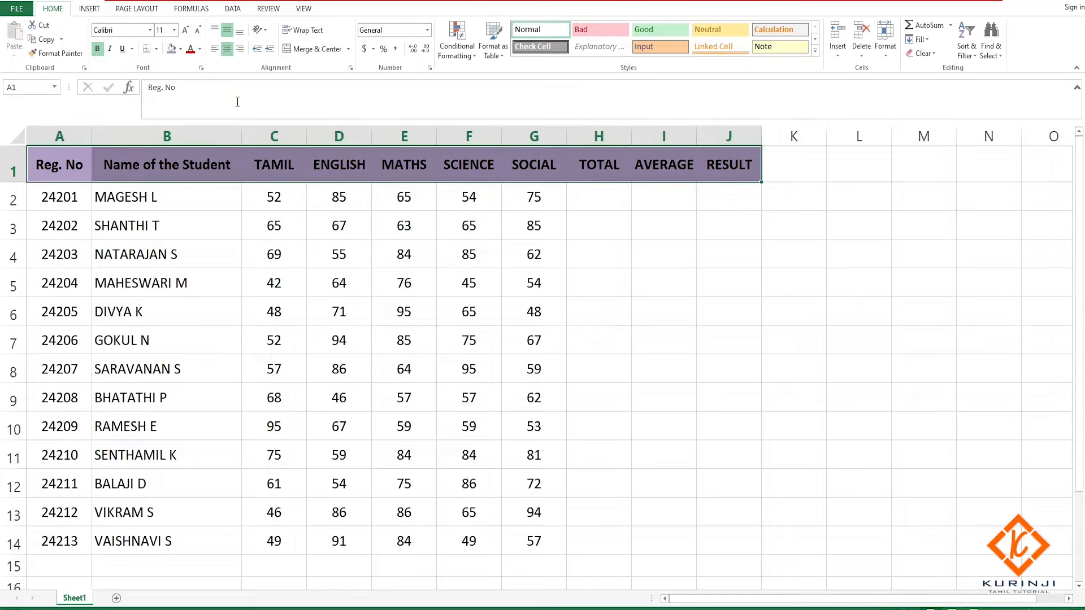
{"action": "left_click", "coordinate": [732, 255]}
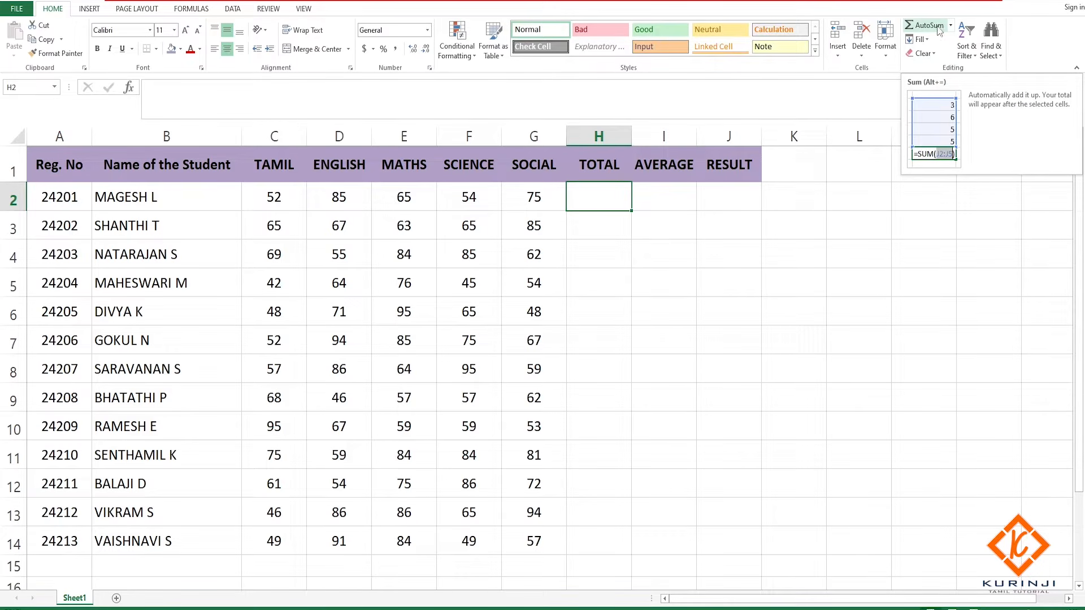
Step: Use AutoSum to total the first student's five subject marks in H2 as =SUM(C2:G2)
{"action": "left_click", "coordinate": [931, 28]}
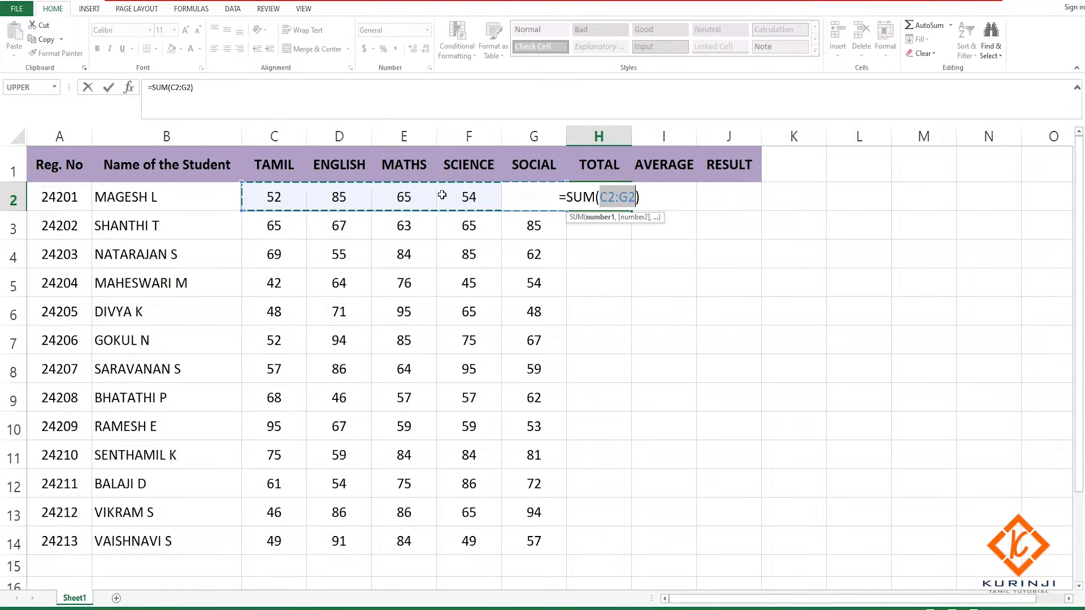
{"action": "key", "text": "Return"}
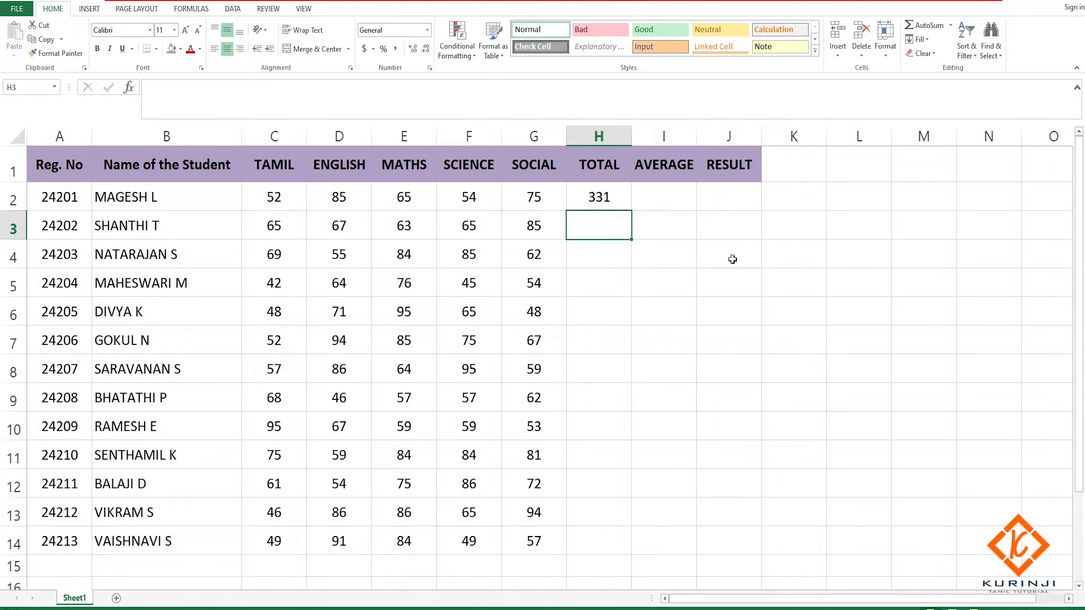
{"action": "double_click", "coordinate": [608, 198]}
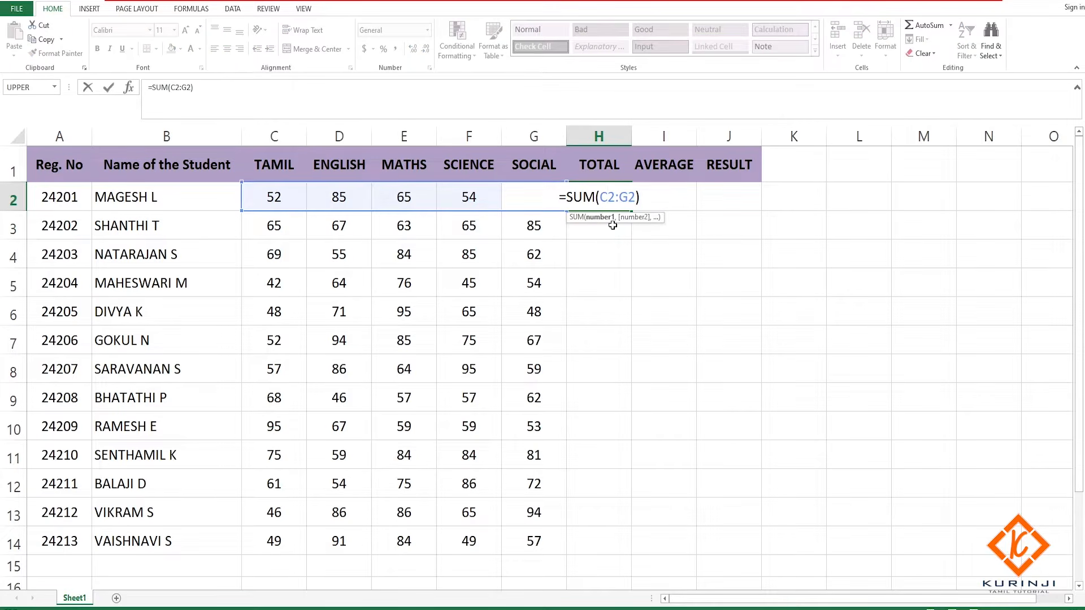
{"action": "key", "text": "Return"}
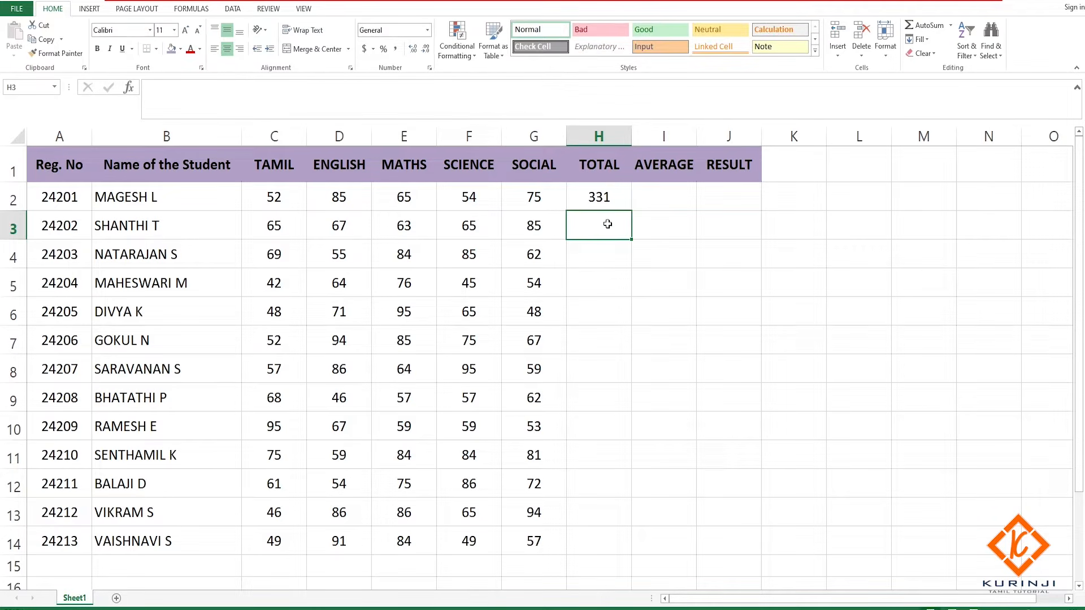
Step: Copy the total formula from H2 down through H14 for the remaining students
{"action": "left_click", "coordinate": [613, 190]}
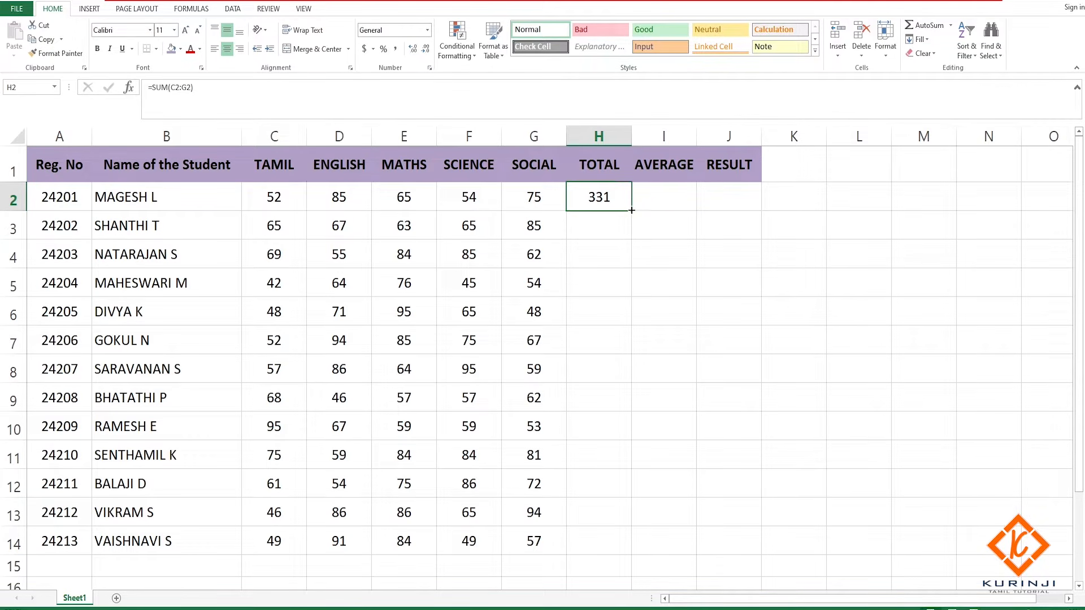
{"action": "left_click_drag", "start_coordinate": [632, 210], "coordinate": [633, 556]}
{"action": "left_click", "coordinate": [652, 336]}
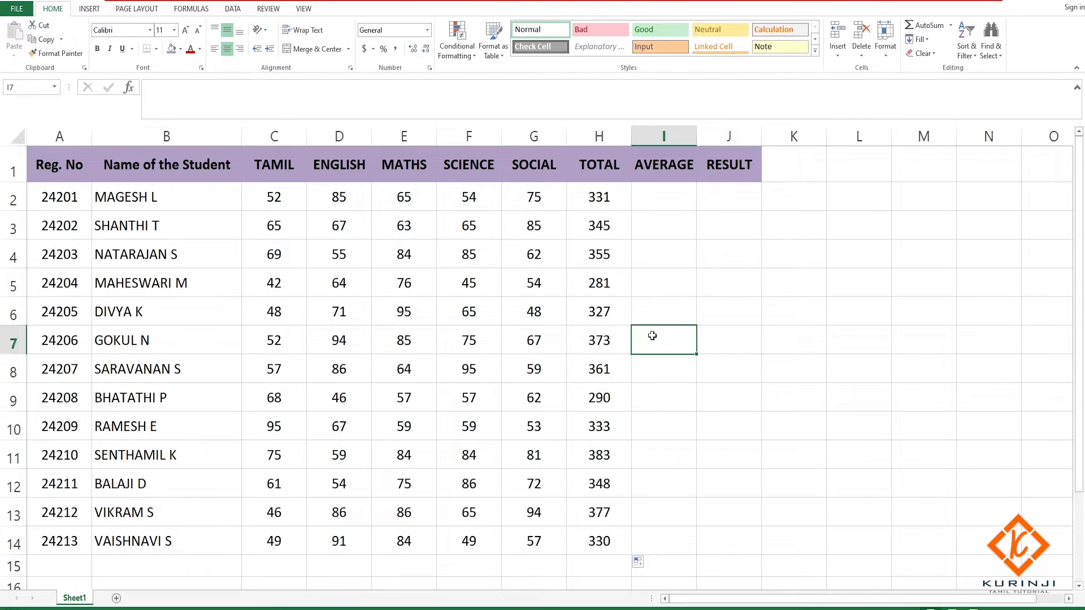
Step: Calculate the first student's average in I2 with the formula =H2/5
{"action": "left_click", "coordinate": [609, 195]}
{"action": "left_click", "coordinate": [679, 202]}
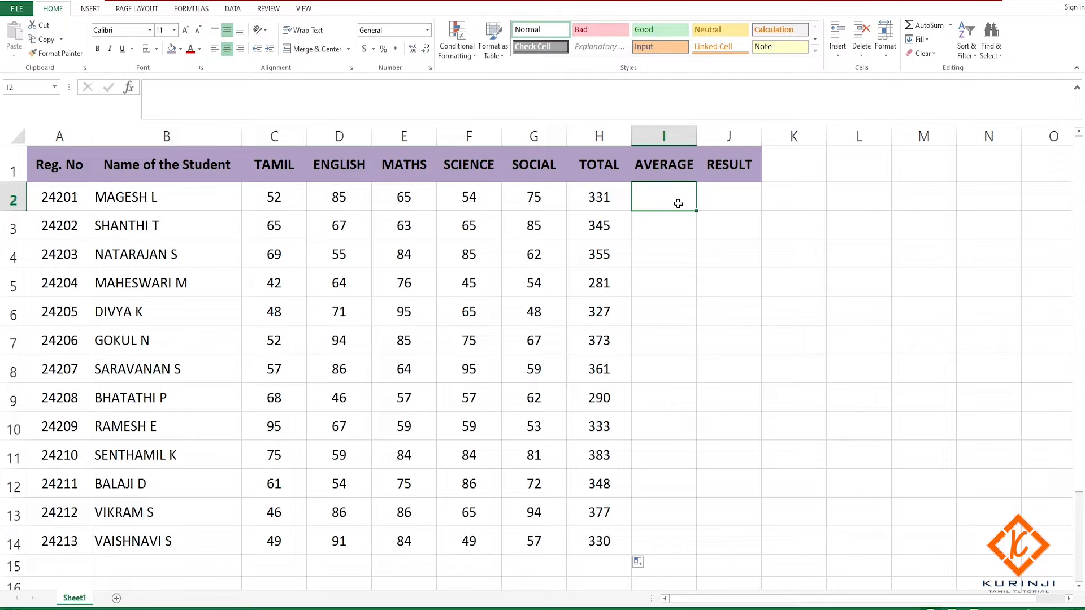
{"action": "type", "text": "="}
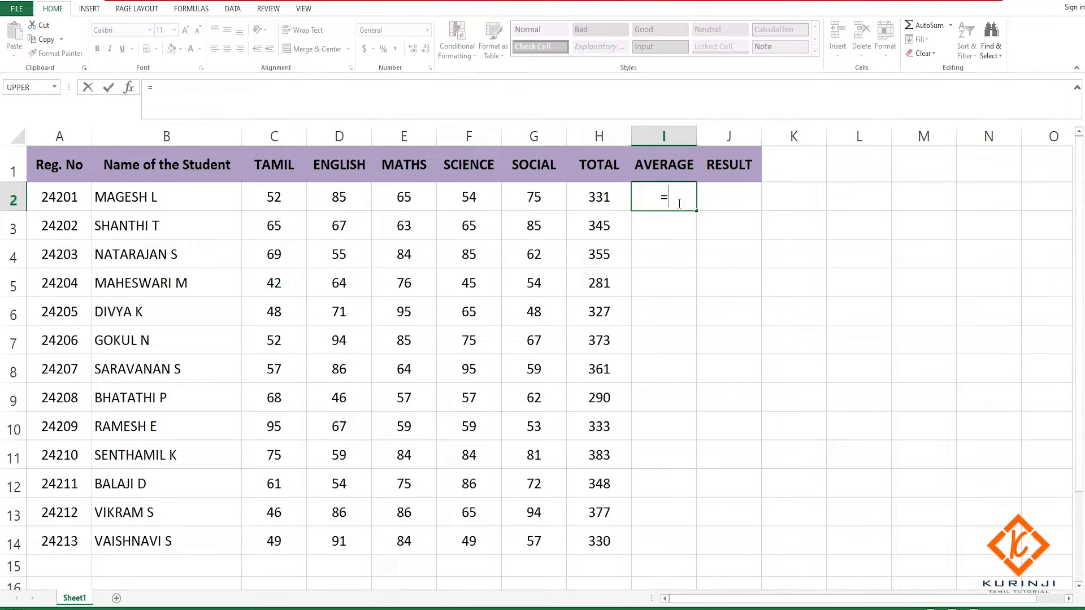
{"action": "left_click", "coordinate": [607, 199]}
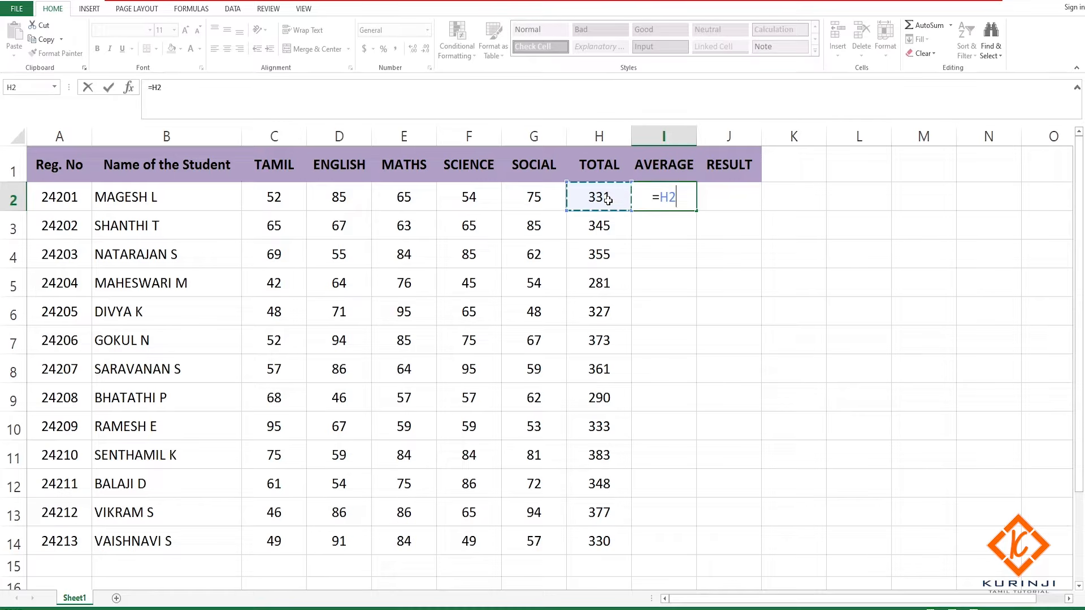
{"action": "type", "text": "/"}
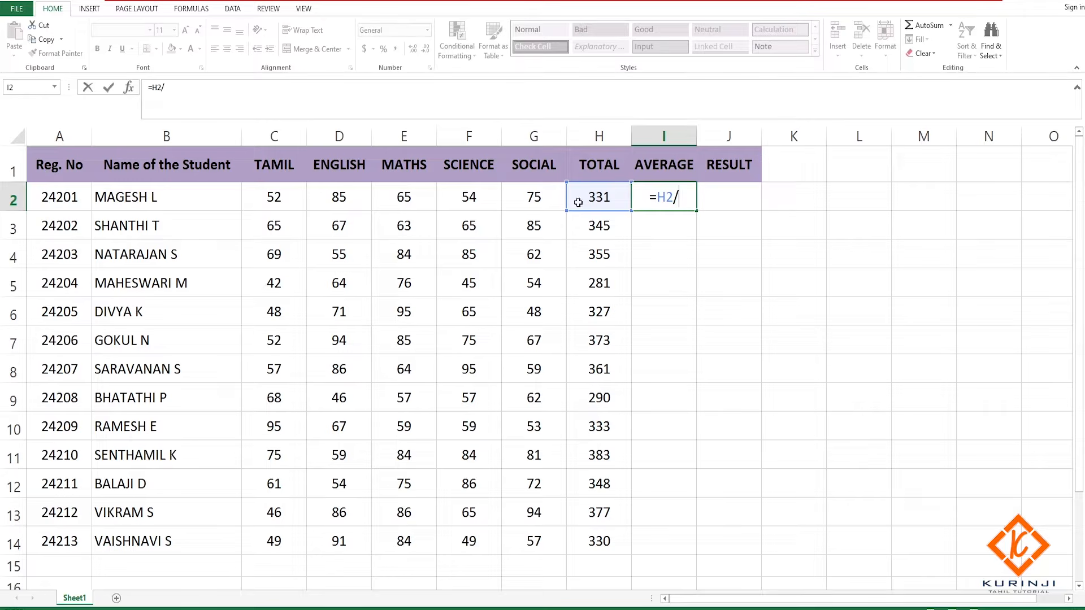
{"action": "type", "text": "5"}
{"action": "key", "text": "Return"}
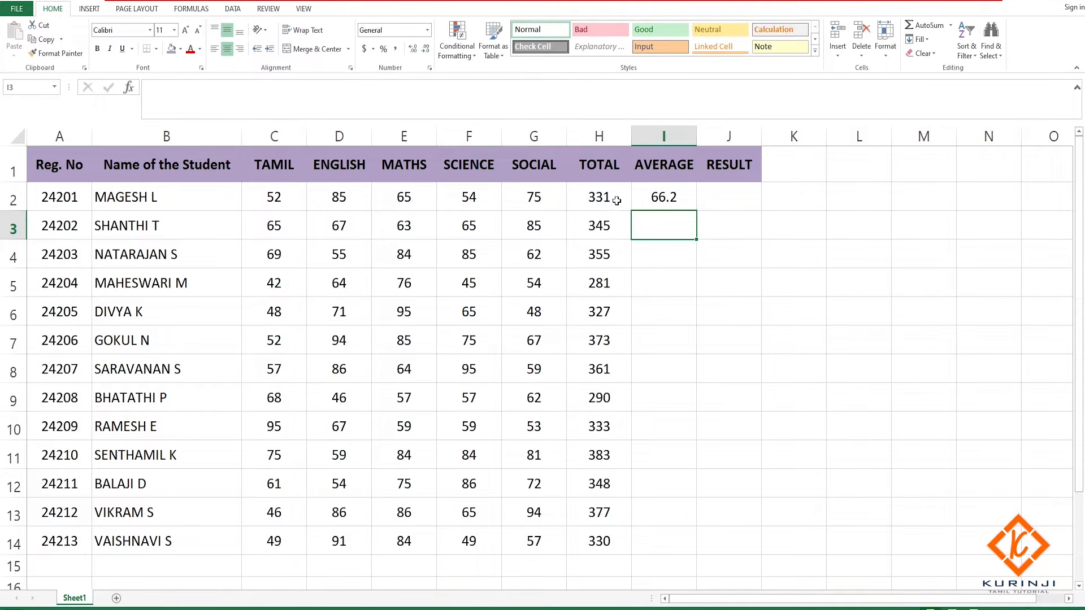
Step: Copy the average formula from I2 down through I14 for the remaining students
{"action": "left_click", "coordinate": [663, 205]}
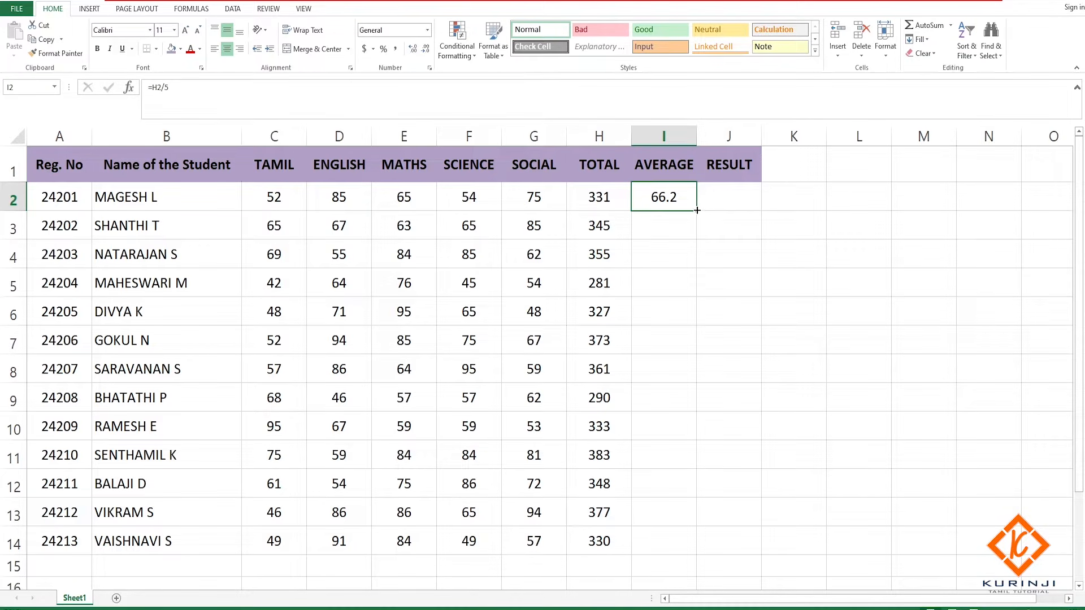
{"action": "left_click_drag", "start_coordinate": [697, 211], "coordinate": [685, 561]}
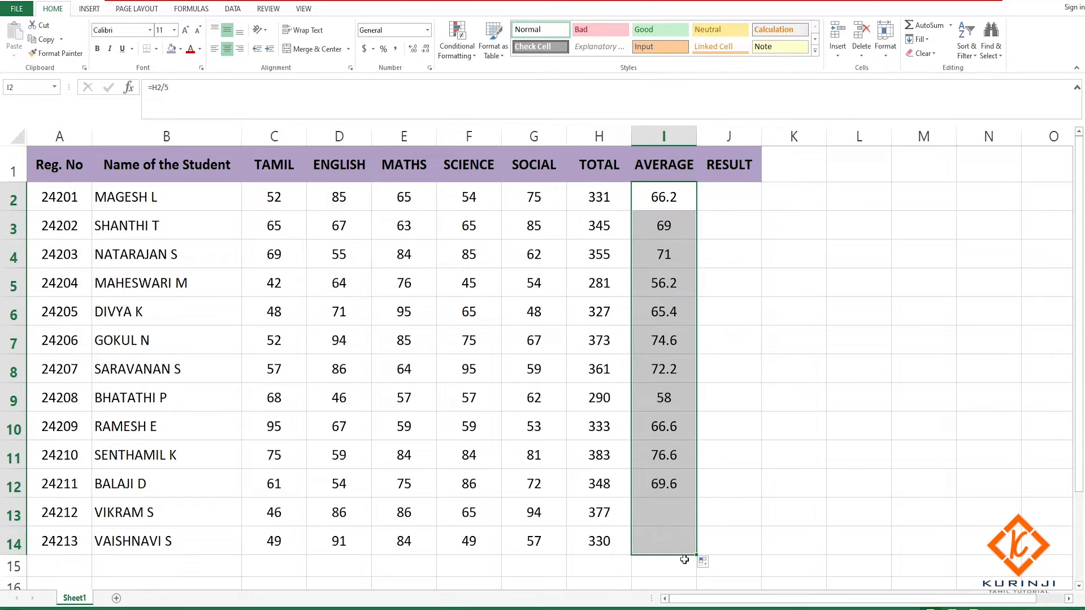
{"action": "left_click", "coordinate": [732, 230]}
Step: Reduce the decimals of the averages in I2:I14 so they display as whole numbers
{"action": "left_click", "coordinate": [673, 197]}
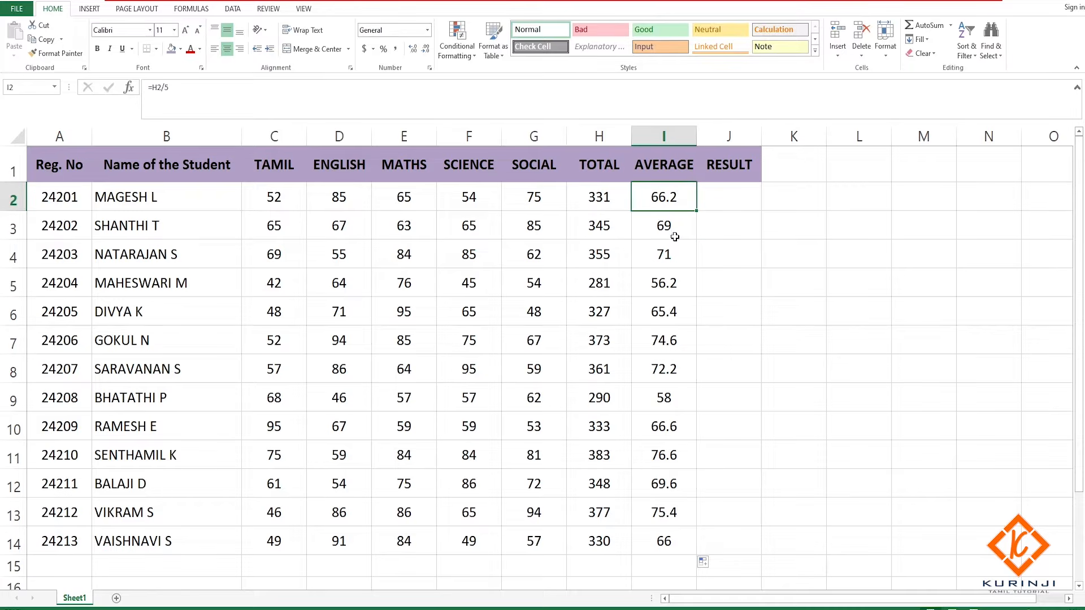
{"action": "left_click", "coordinate": [673, 287]}
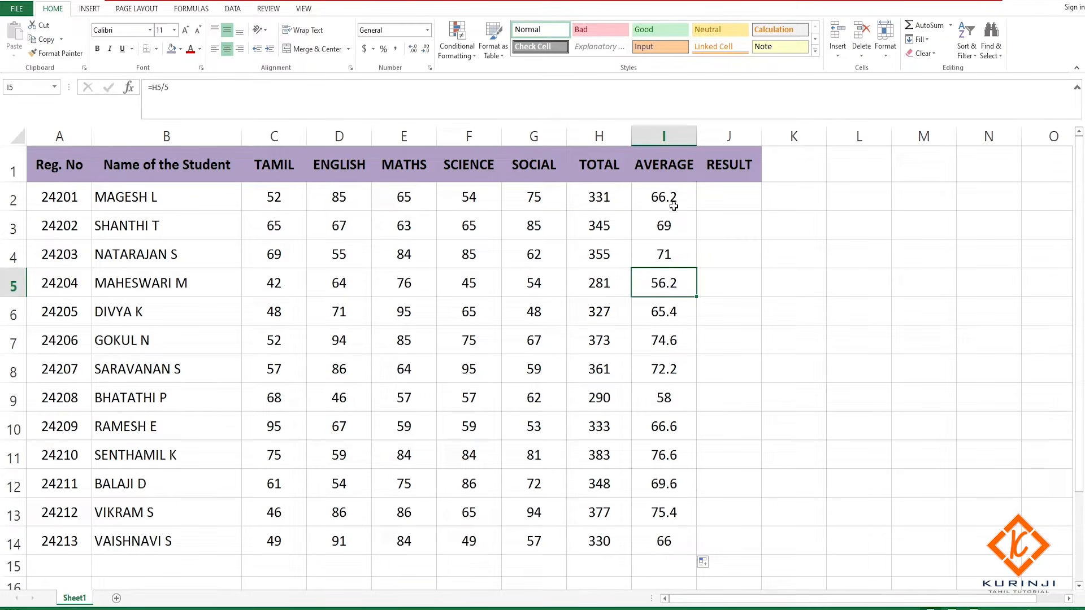
{"action": "left_click", "coordinate": [684, 261]}
{"action": "left_click", "coordinate": [680, 200]}
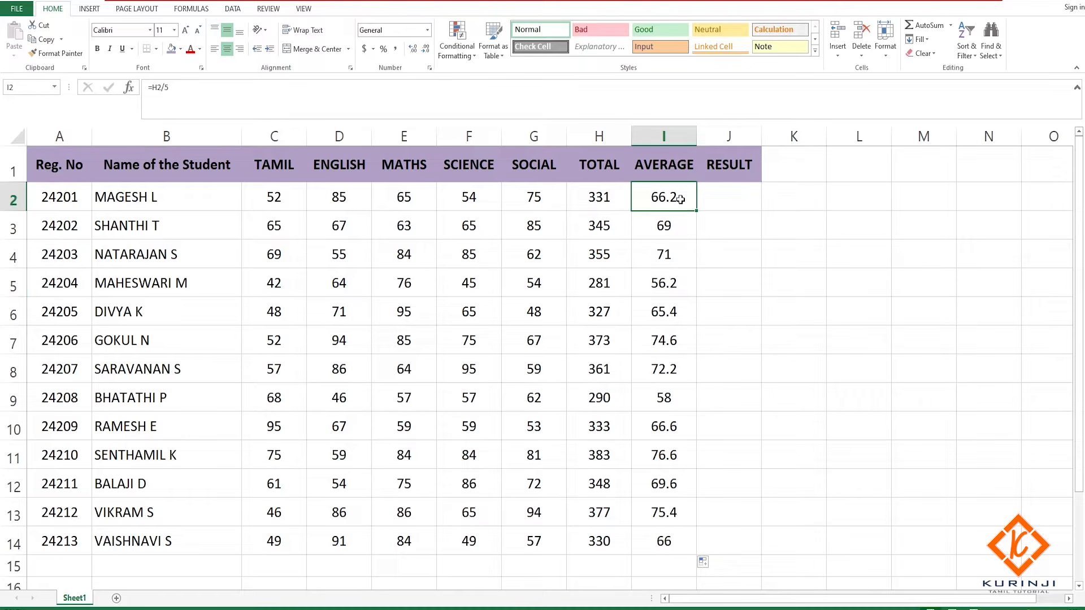
{"action": "left_click", "coordinate": [682, 230]}
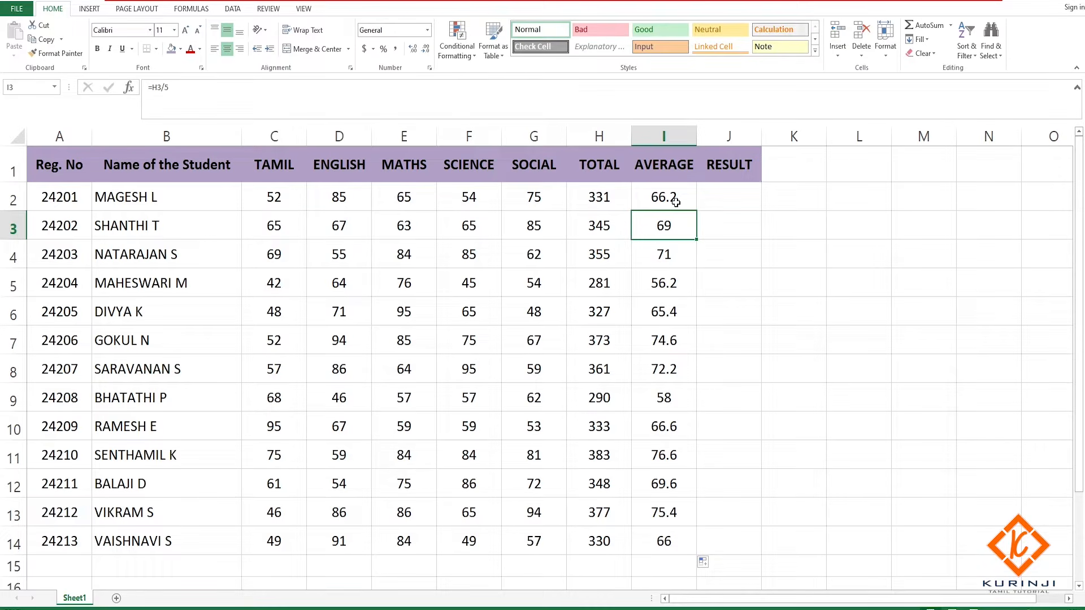
{"action": "left_click", "coordinate": [765, 247]}
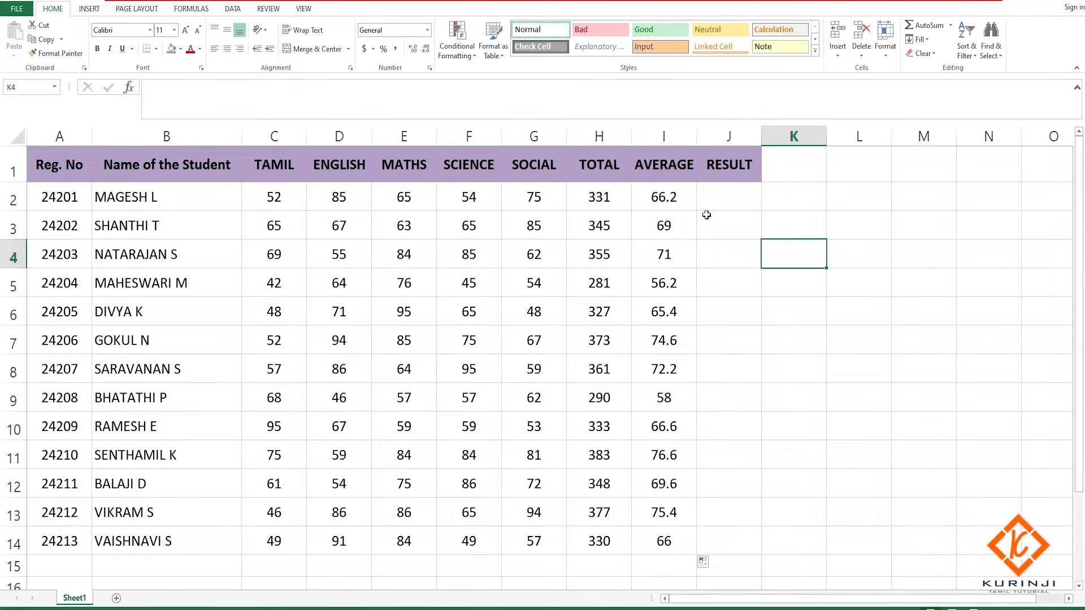
{"action": "left_click_drag", "start_coordinate": [675, 196], "coordinate": [683, 543]}
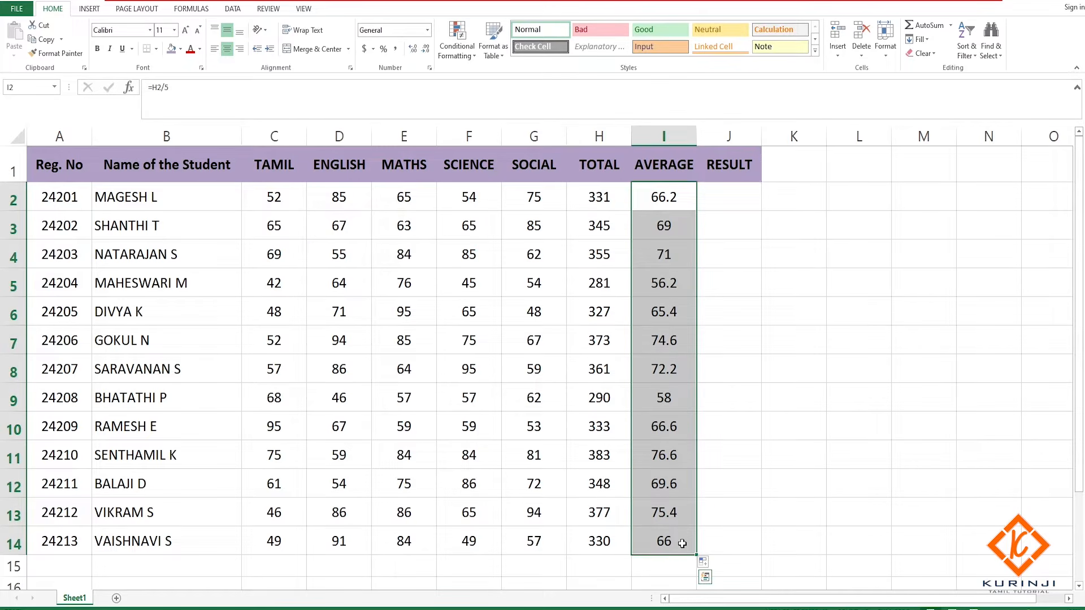
{"action": "left_click", "coordinate": [426, 50]}
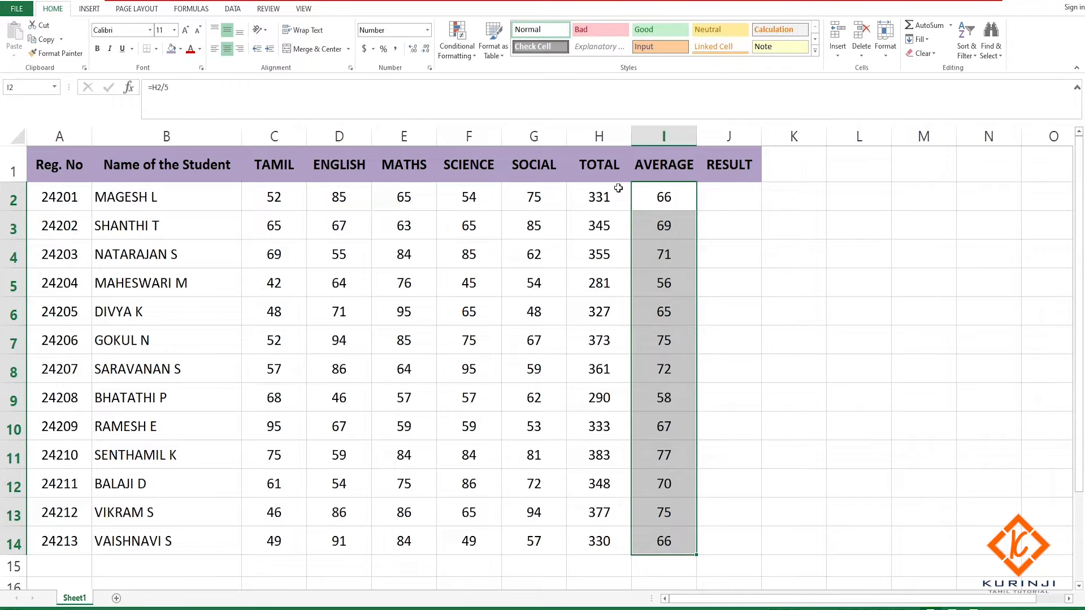
{"action": "left_click", "coordinate": [763, 260]}
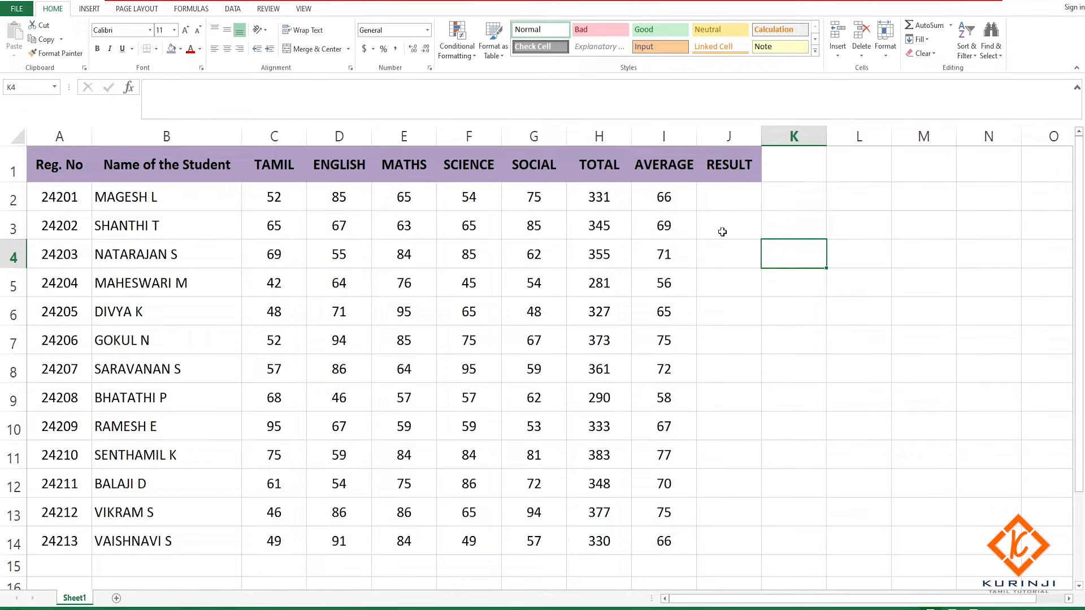
Step: Begin the result formula in J2 with an IF function that has a nested OR as its logical test
{"action": "left_click", "coordinate": [721, 197]}
{"action": "left_click", "coordinate": [667, 198]}
{"action": "left_click", "coordinate": [727, 195]}
{"action": "type", "text": "="}
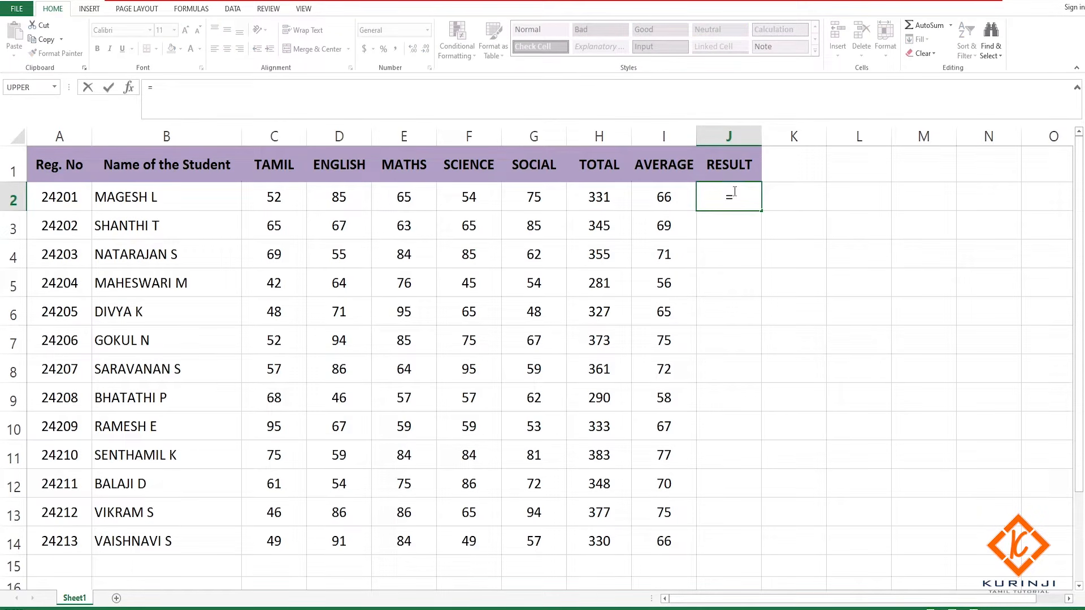
{"action": "type", "text": "if"}
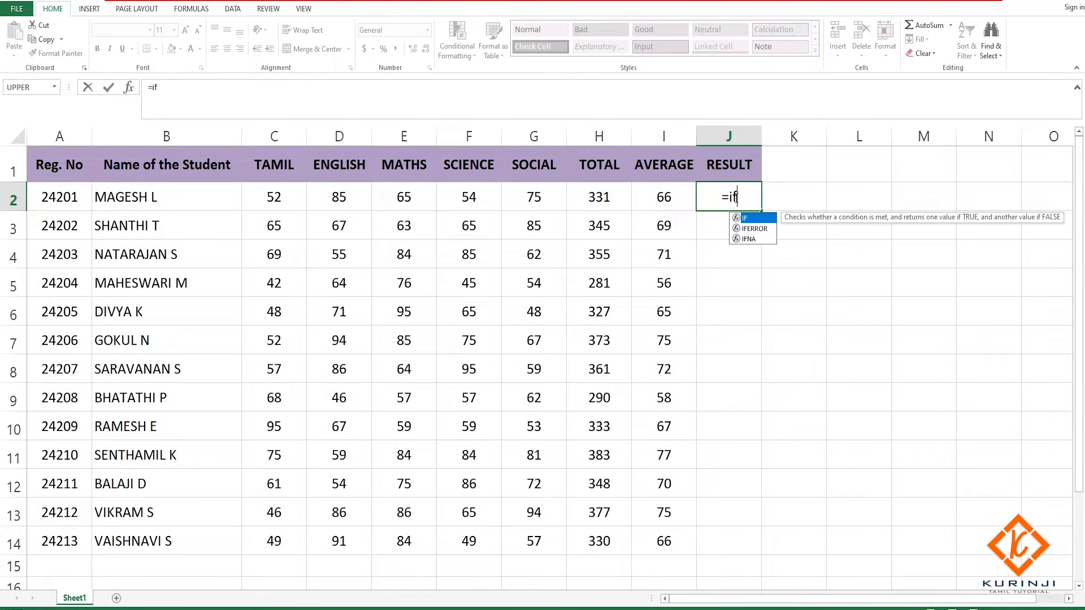
{"action": "double_click", "coordinate": [753, 219]}
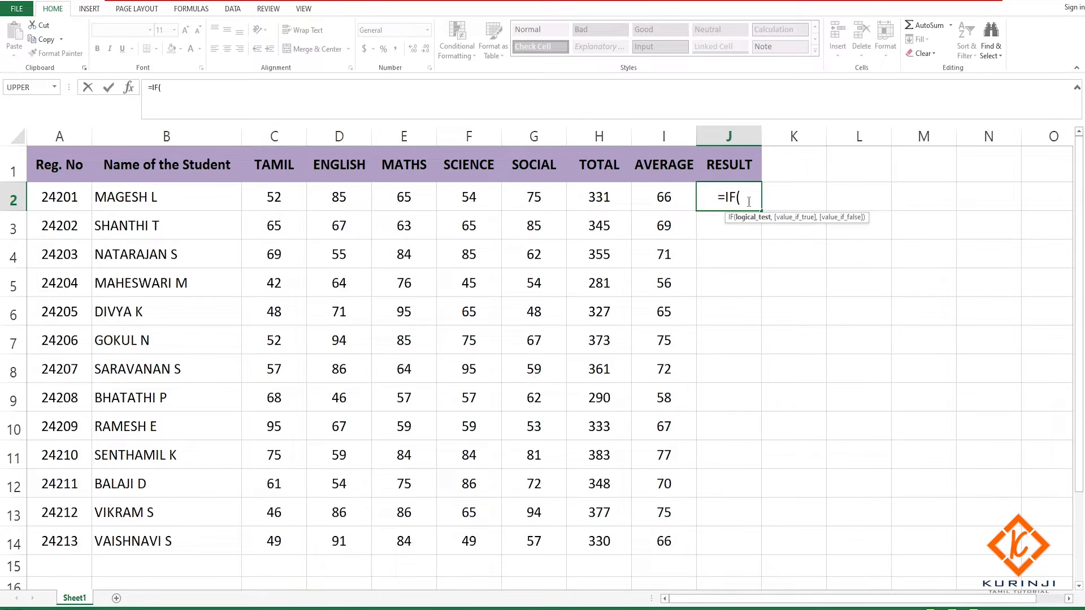
{"action": "type", "text": "or"}
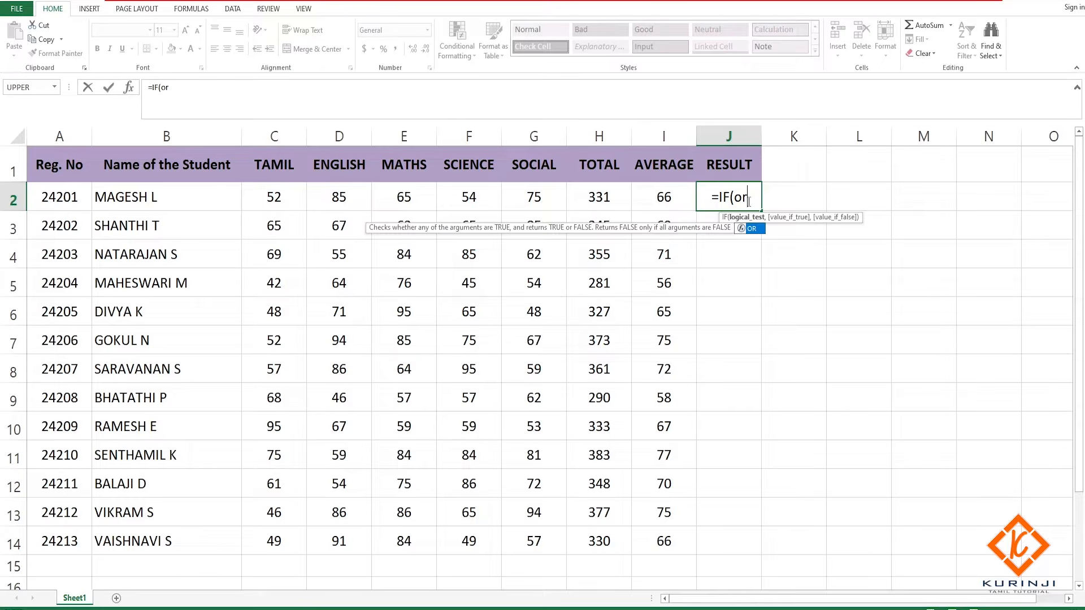
{"action": "double_click", "coordinate": [752, 227]}
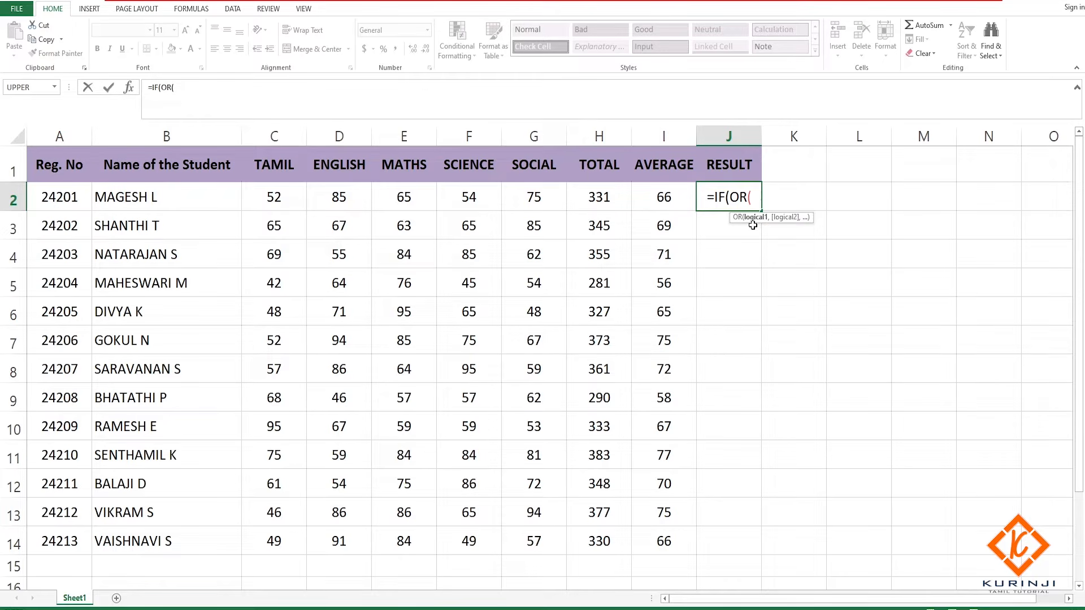
Step: Enter C2<40 as the first condition of the OR test, checking the Tamil mark
{"action": "left_click", "coordinate": [290, 199]}
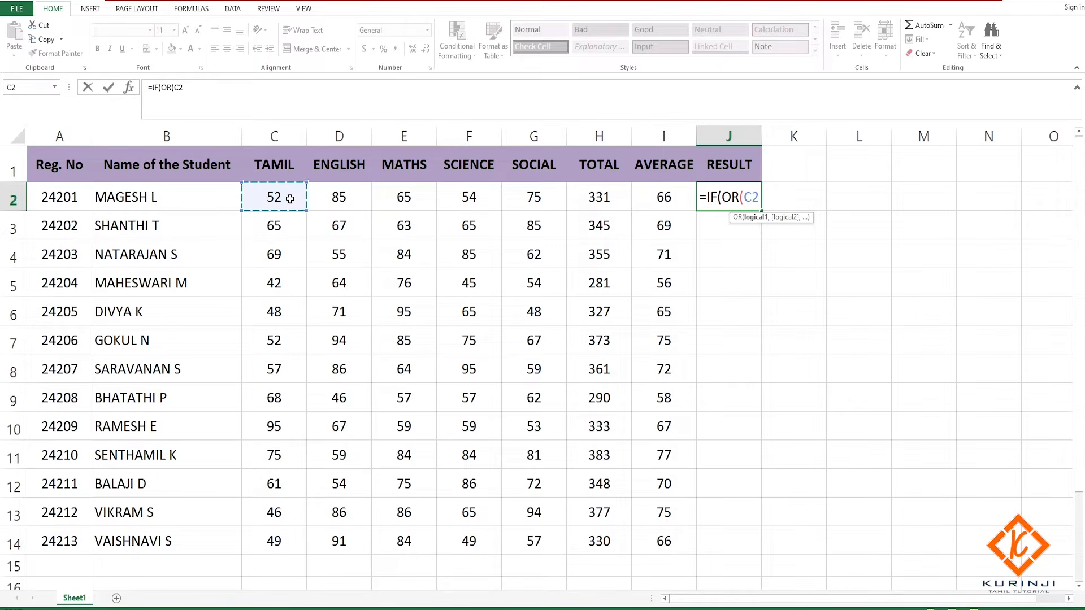
{"action": "type", "text": ","}
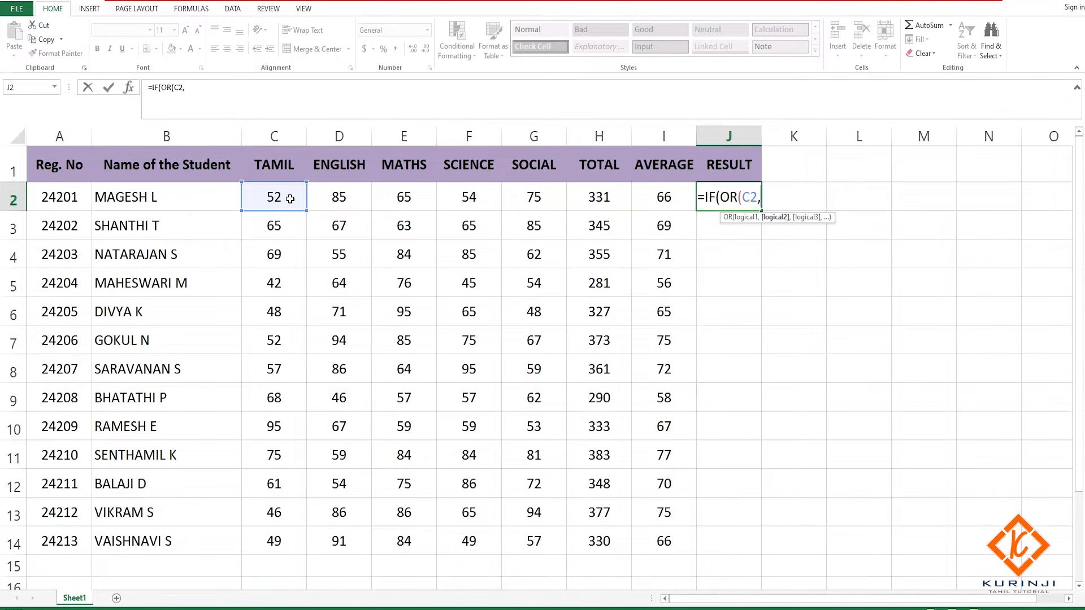
{"action": "key", "text": "BackSpace"}
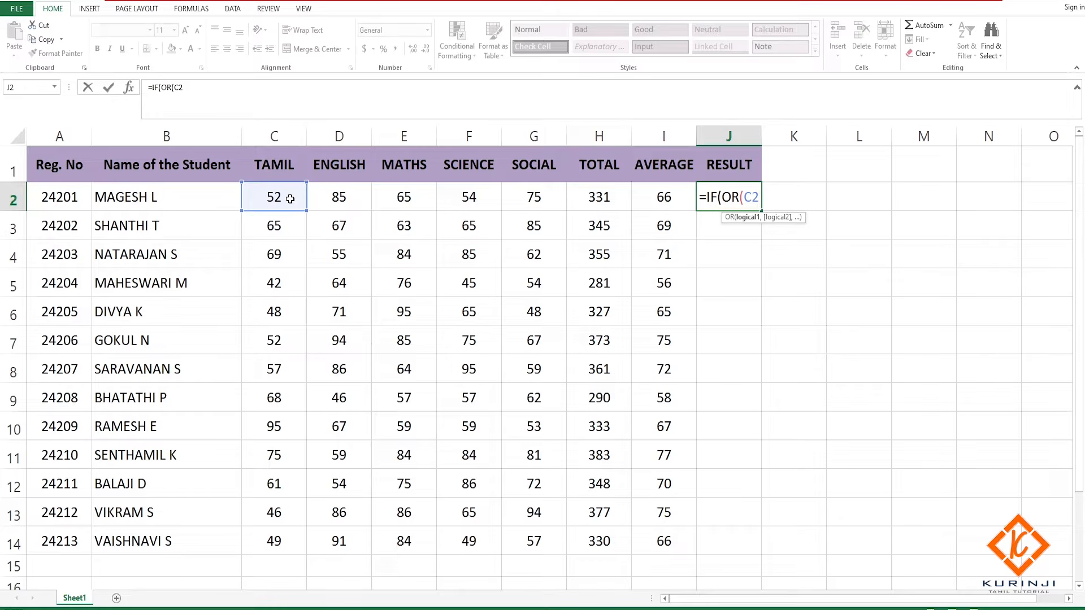
{"action": "type", "text": "<"}
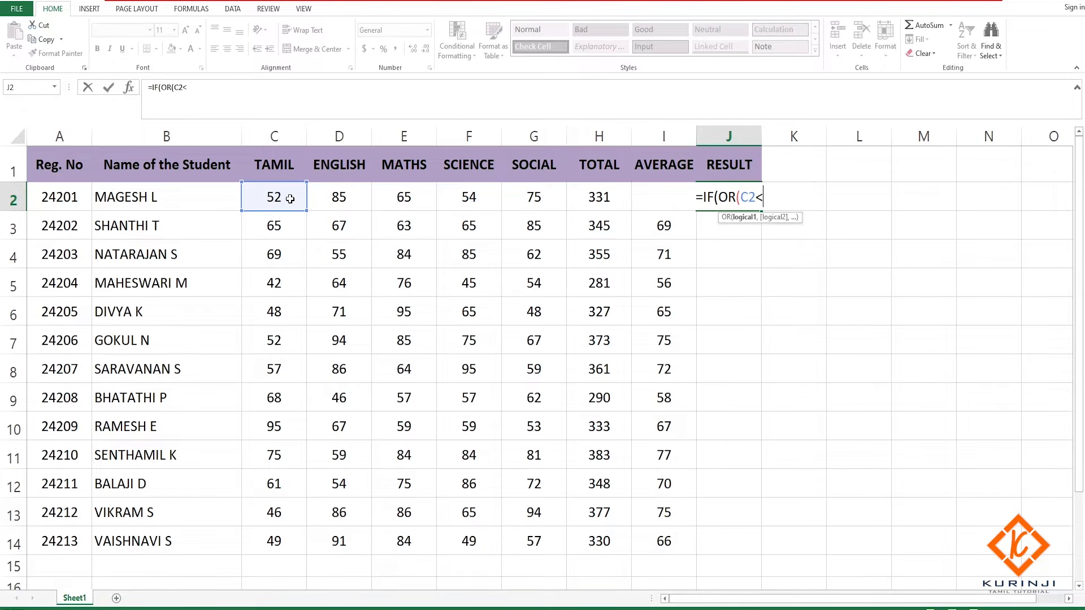
{"action": "type", "text": "40"}
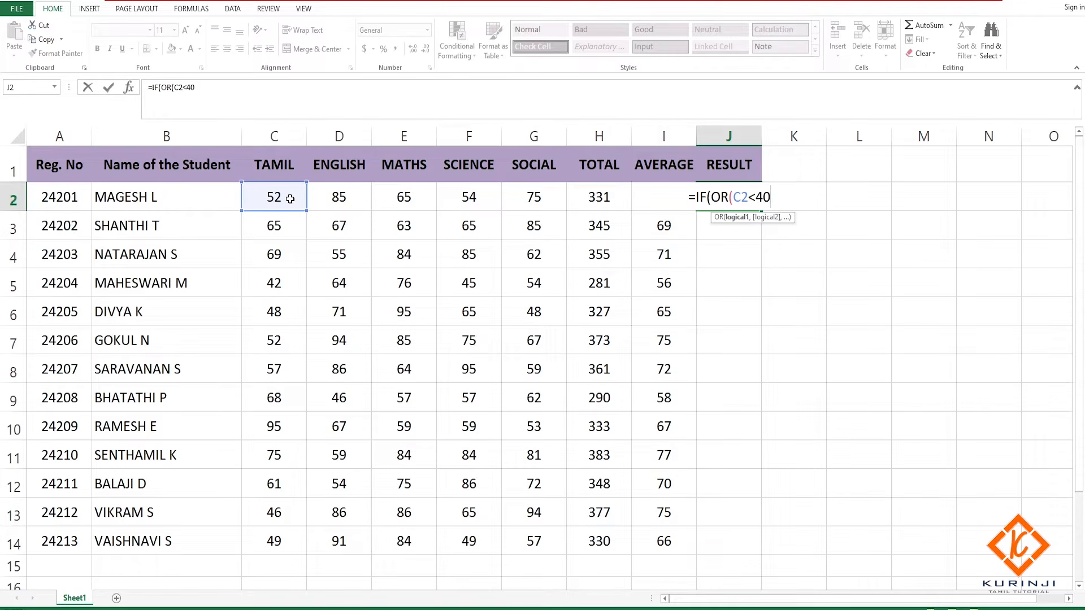
Step: Add D2<40 and E2<40 as the second and third conditions of the OR test, checking the English and Maths marks
{"action": "type", "text": ","}
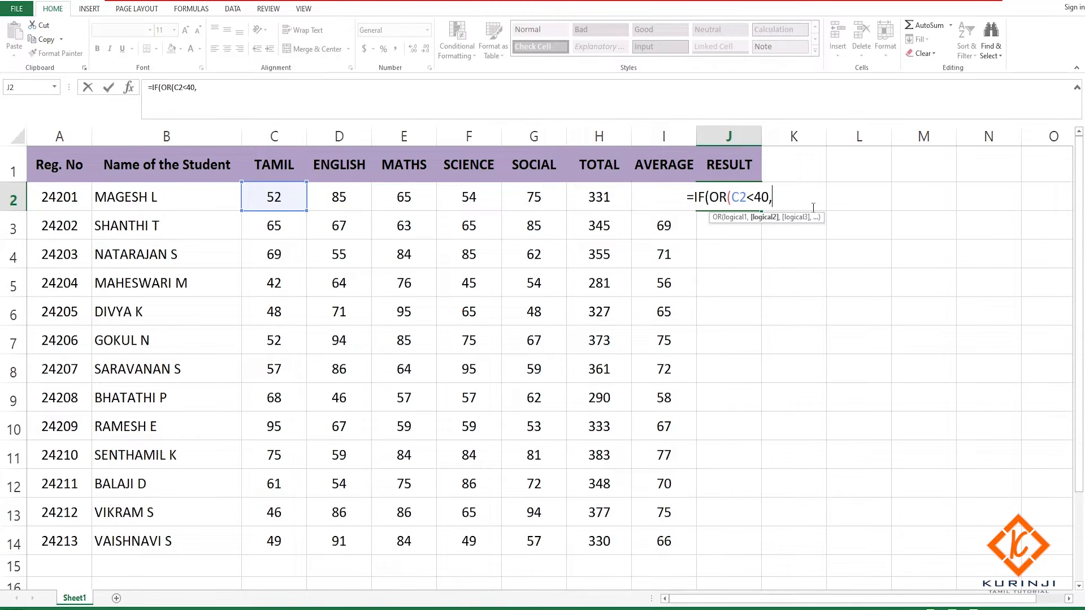
{"action": "left_click", "coordinate": [349, 197]}
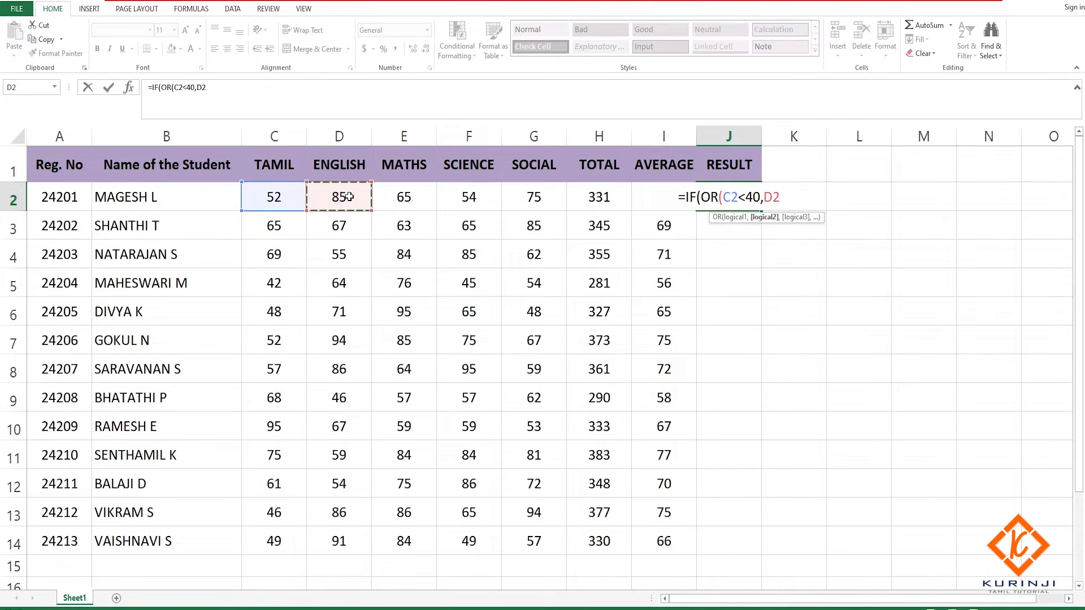
{"action": "type", "text": "<"}
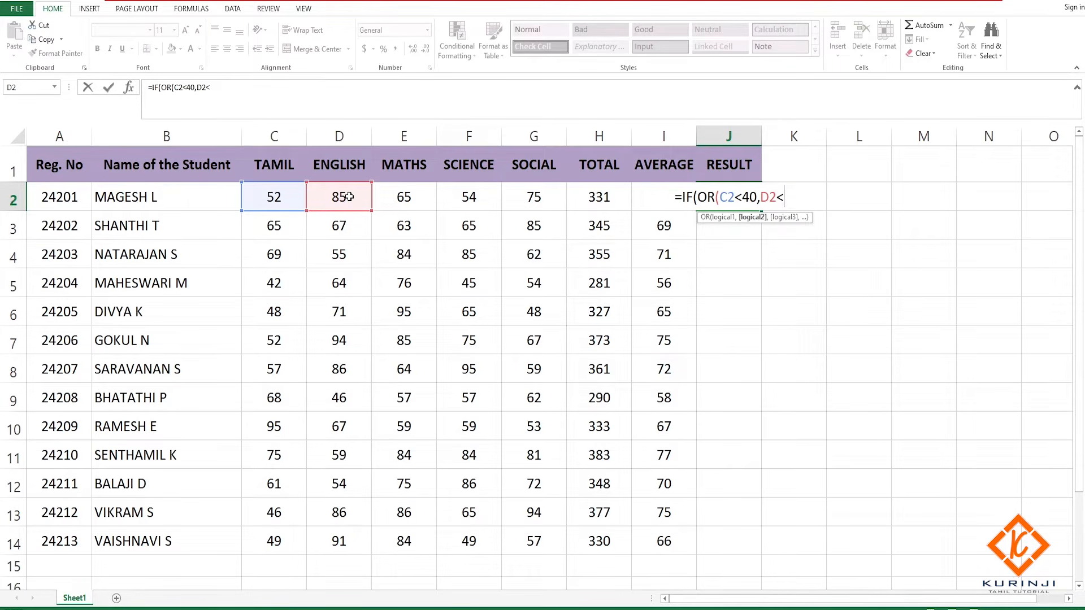
{"action": "type", "text": "40"}
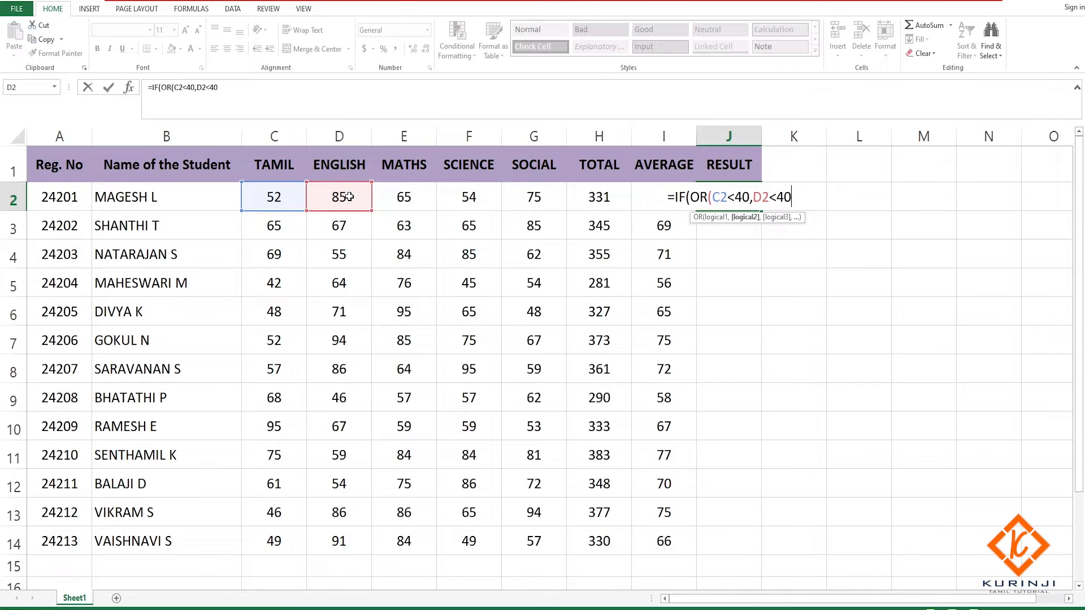
{"action": "type", "text": ","}
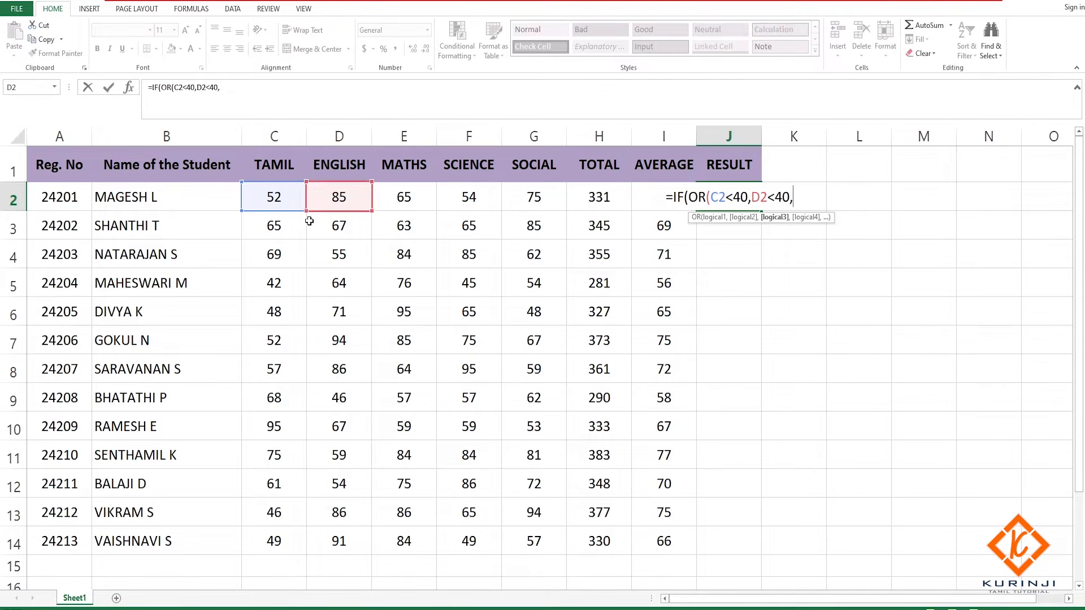
{"action": "left_click", "coordinate": [417, 200]}
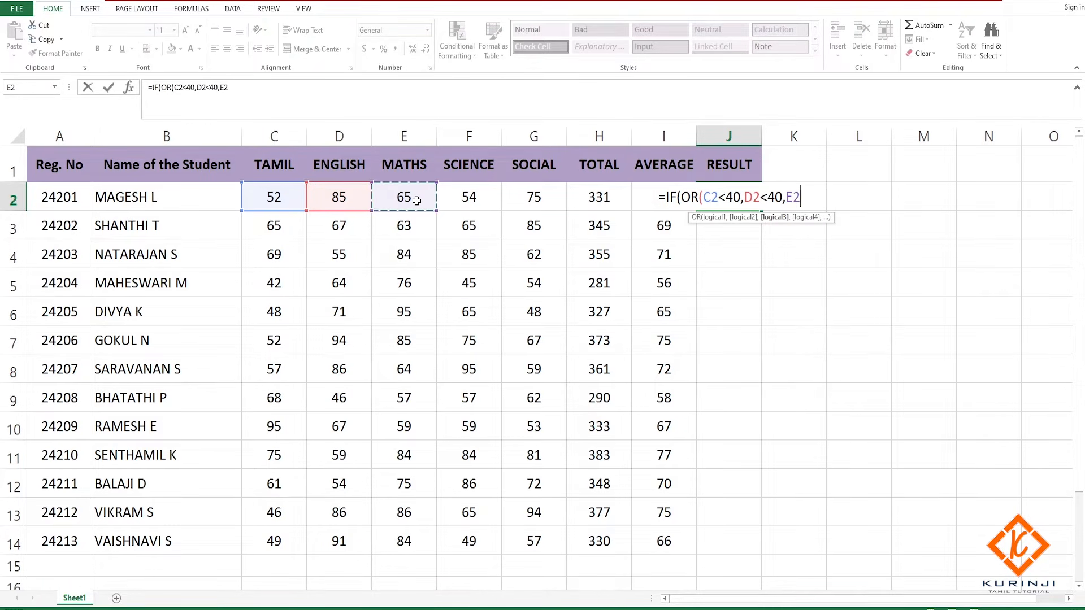
{"action": "type", "text": "<40"}
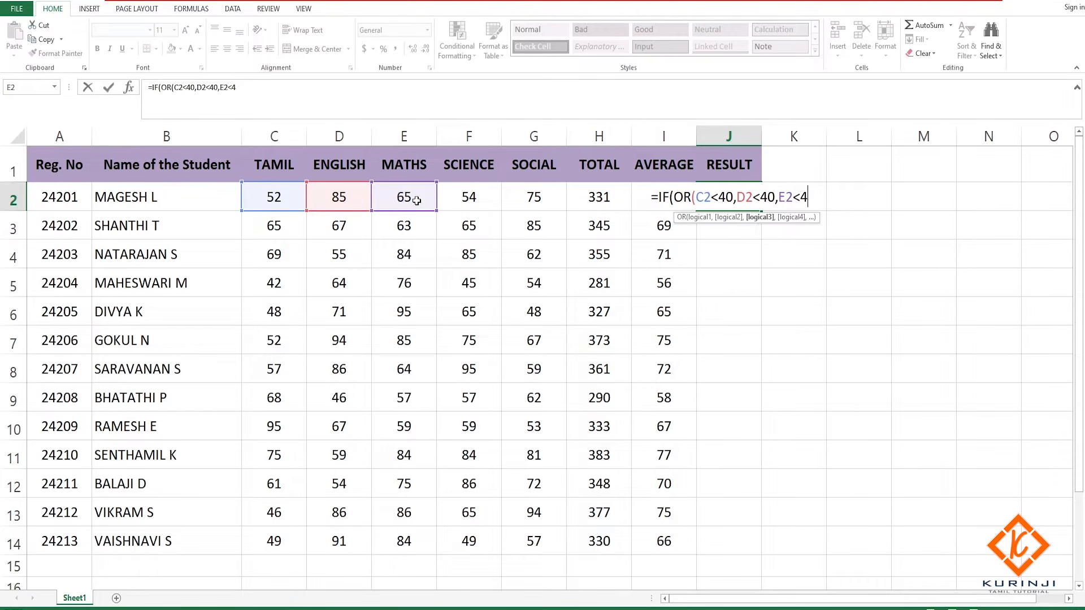
Step: Add F2<40 and G2<40 as the Science and Social conditions and close the OR test
{"action": "type", "text": ","}
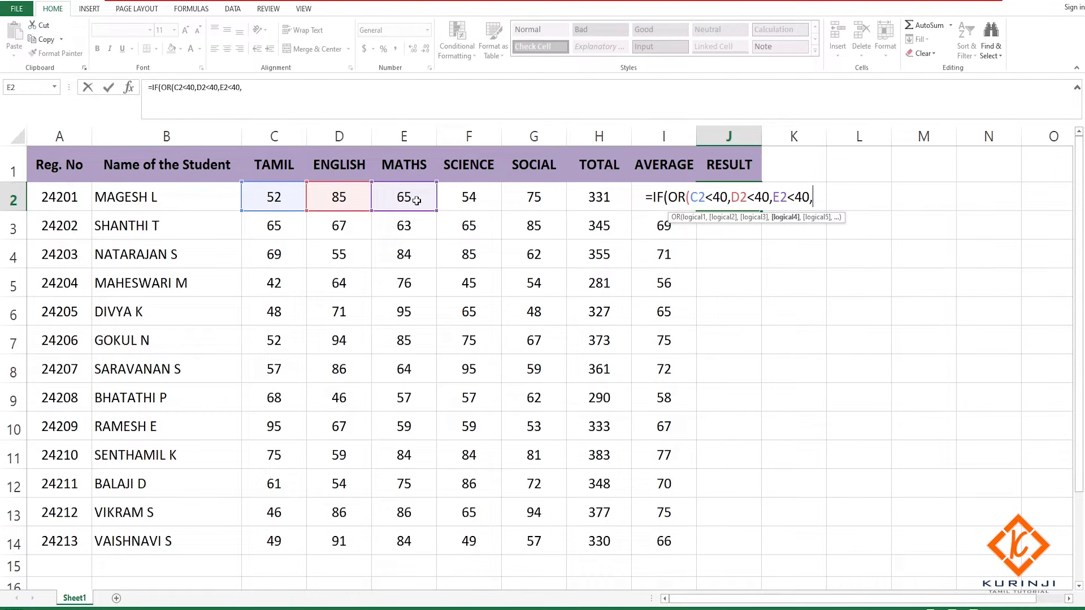
{"action": "left_click", "coordinate": [462, 197]}
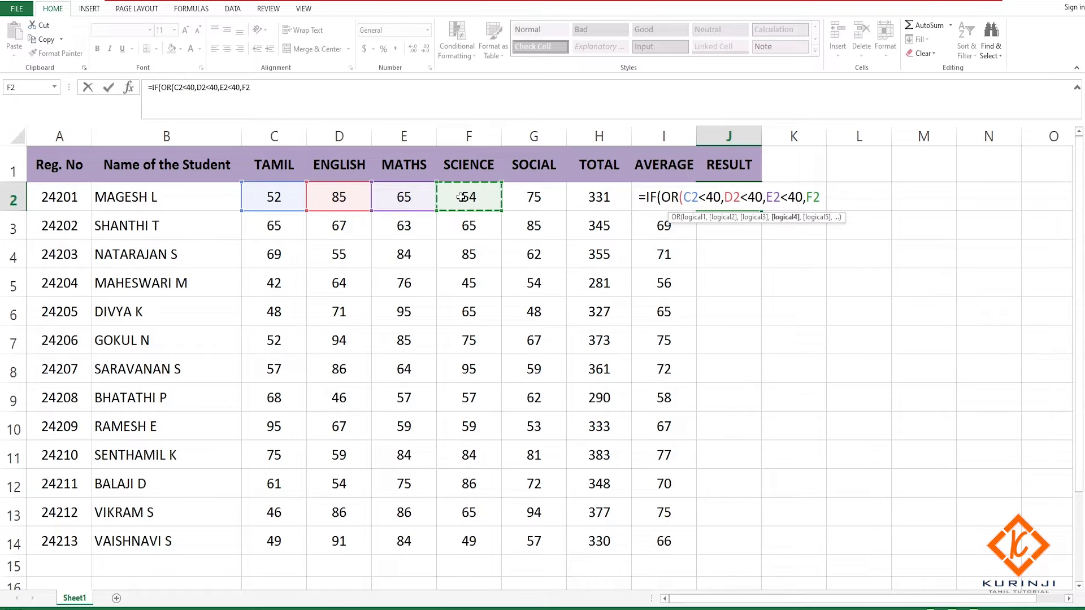
{"action": "type", "text": "<40"}
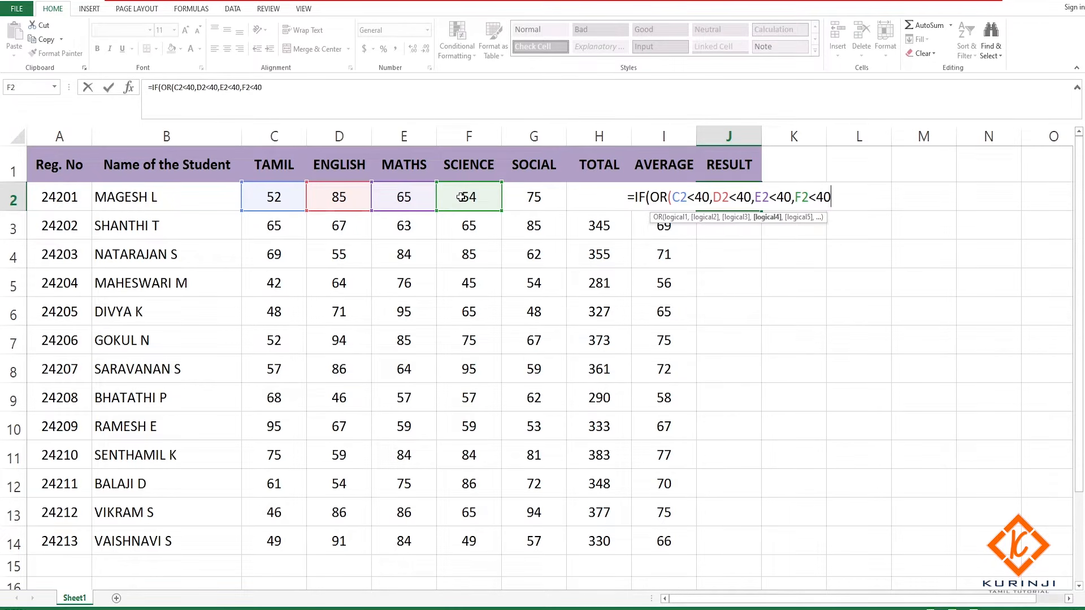
{"action": "type", "text": ","}
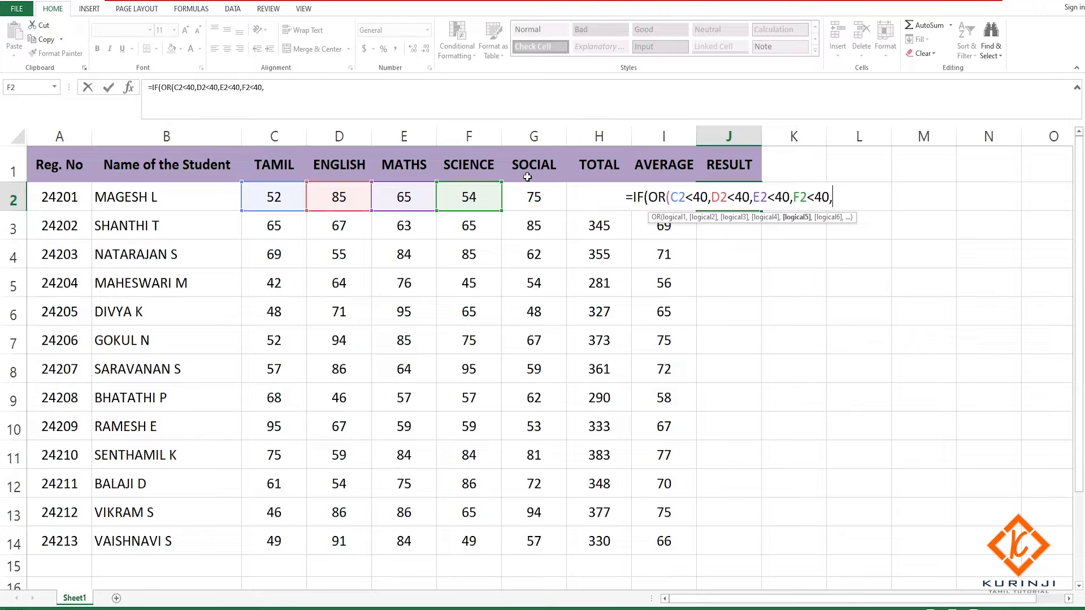
{"action": "left_click", "coordinate": [542, 204]}
{"action": "type", "text": "<40"}
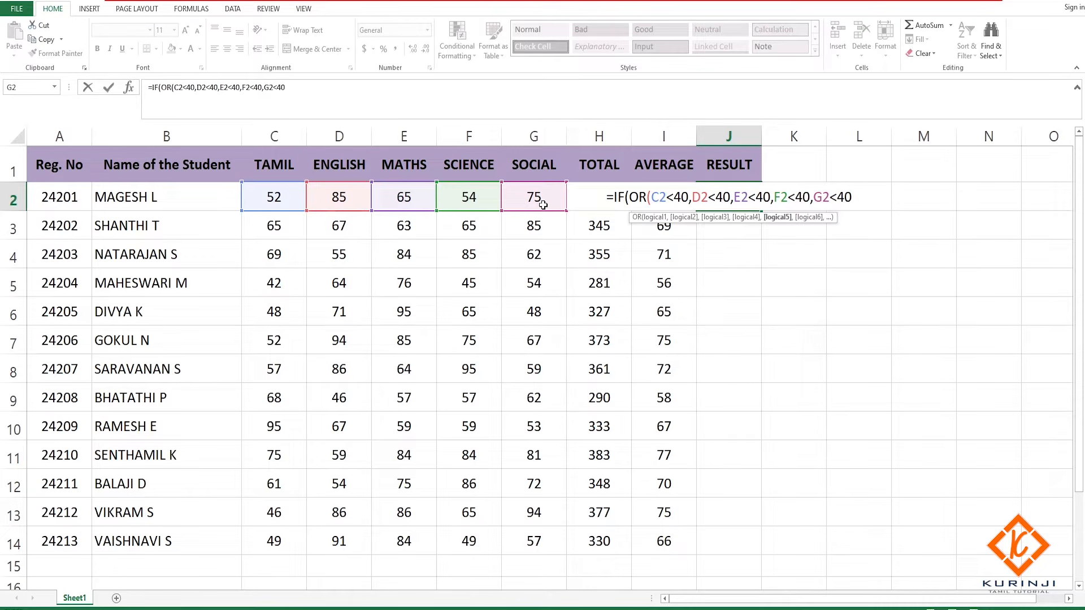
{"action": "type", "text": ")"}
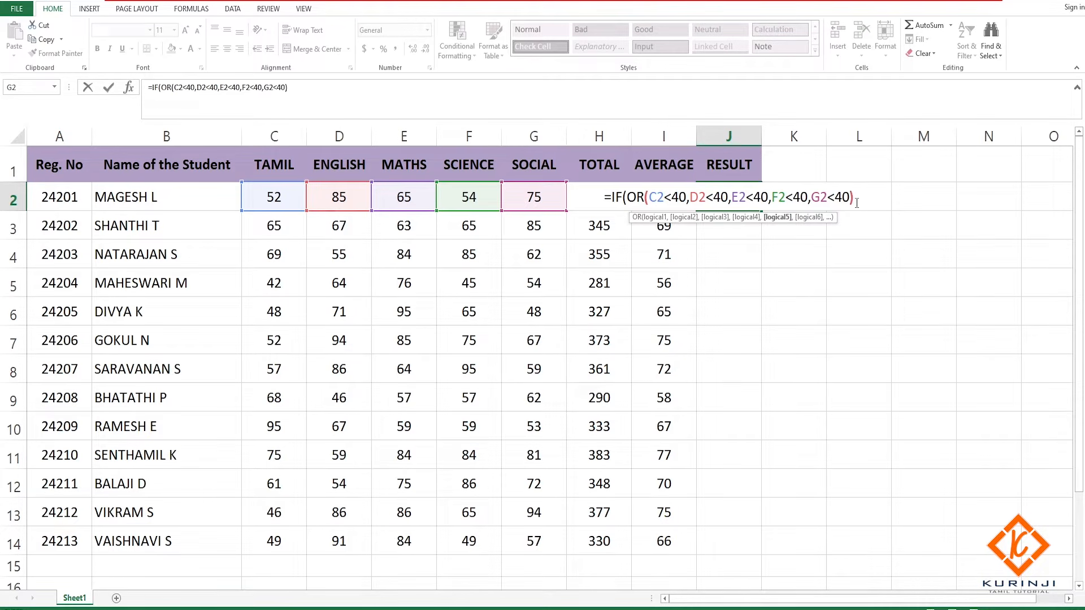
Step: Complete the J2 result formula with "FAIL" as the value if true and "PASS" as the value if false
{"action": "type", "text": ","}
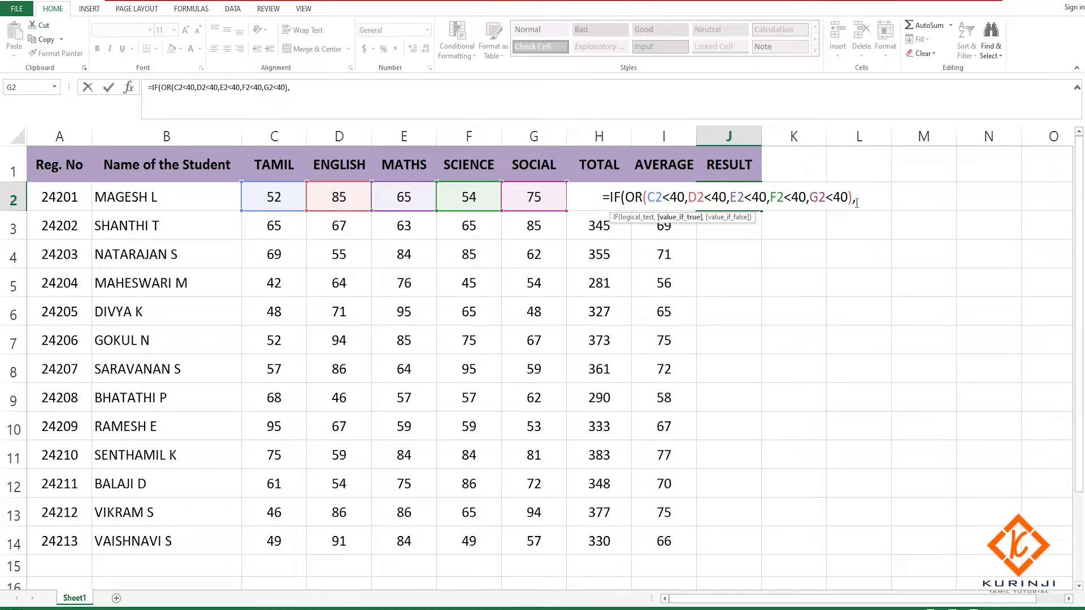
{"action": "type", "text": "\""}
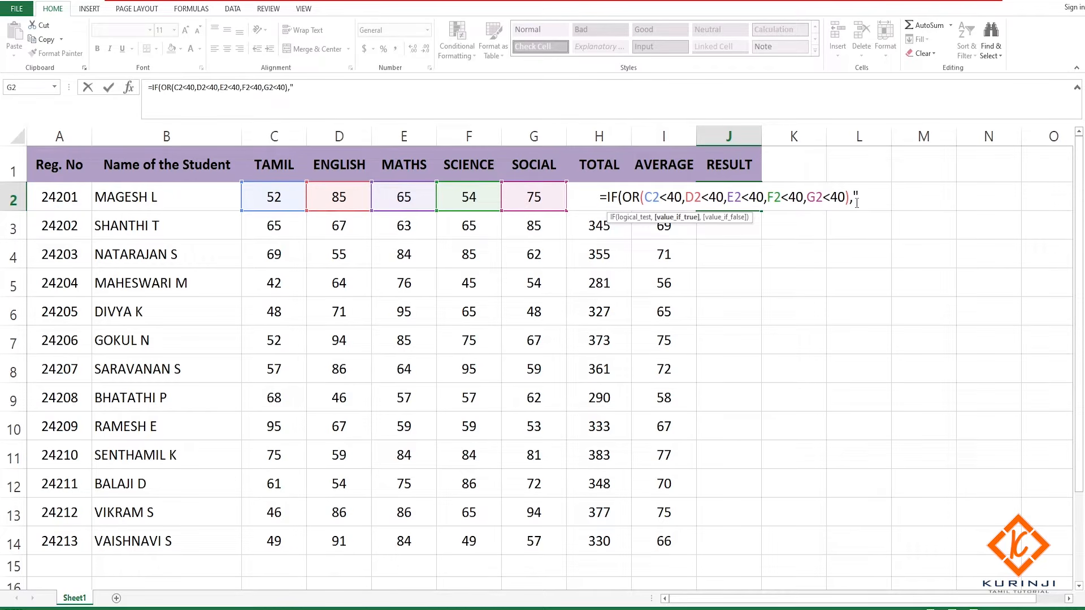
{"action": "type", "text": "FAIL"}
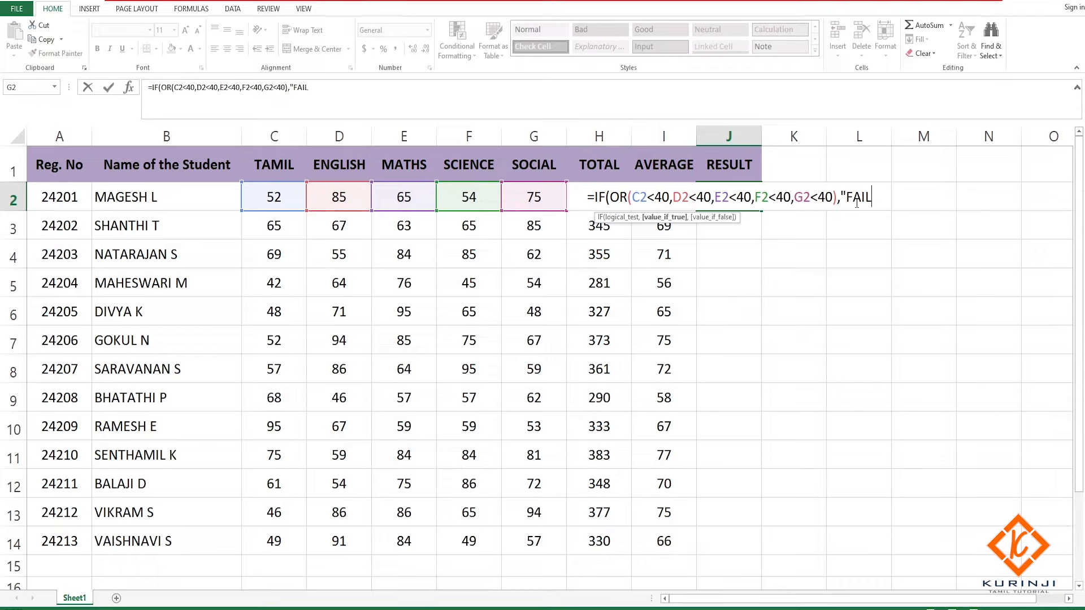
{"action": "type", "text": "\","}
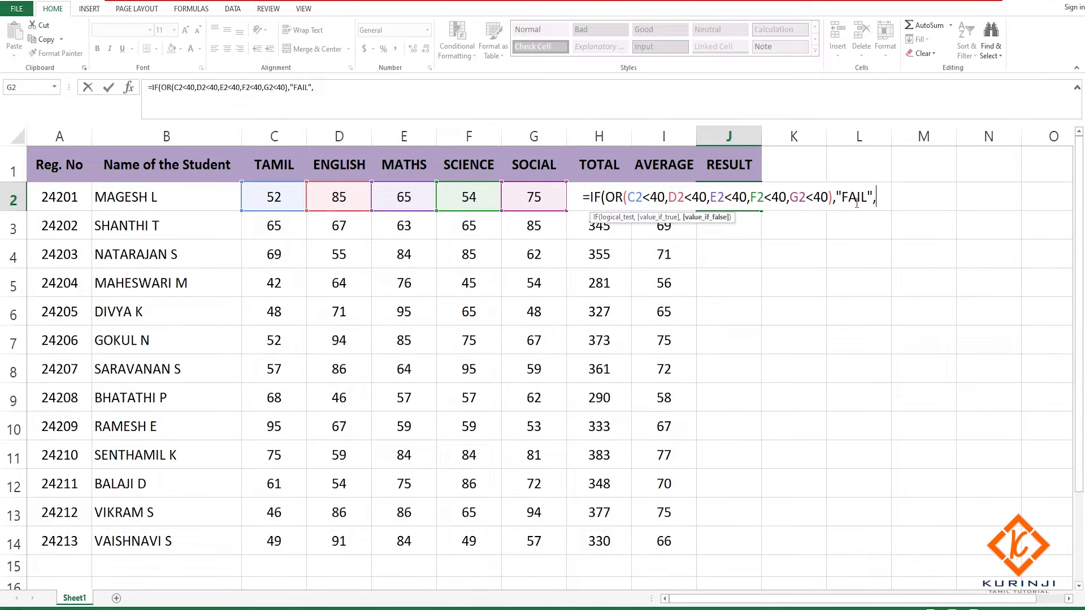
{"action": "type", "text": "\"PASS"}
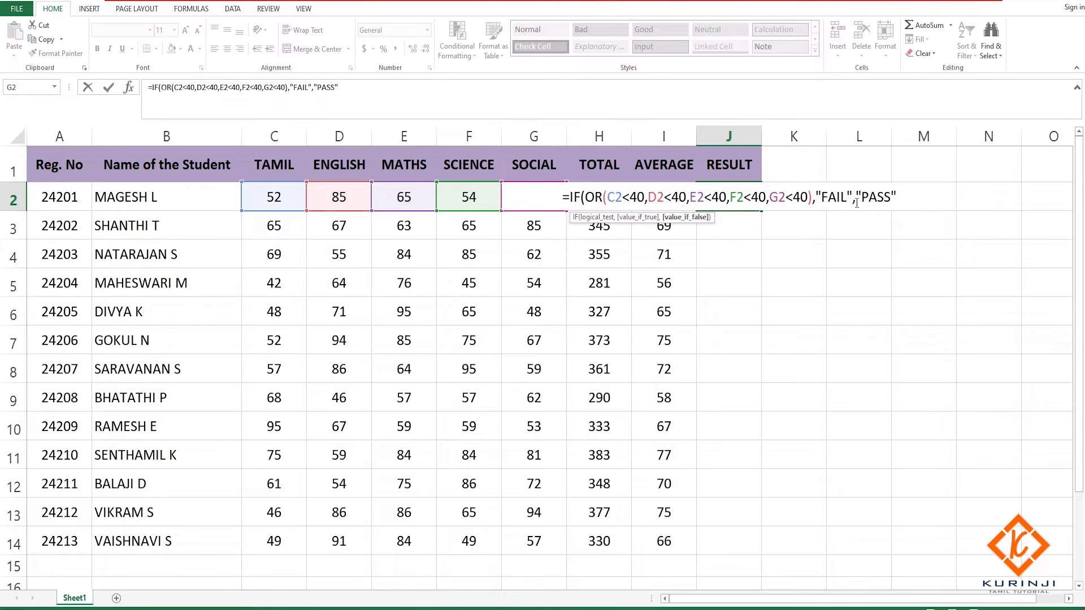
{"action": "type", "text": ")"}
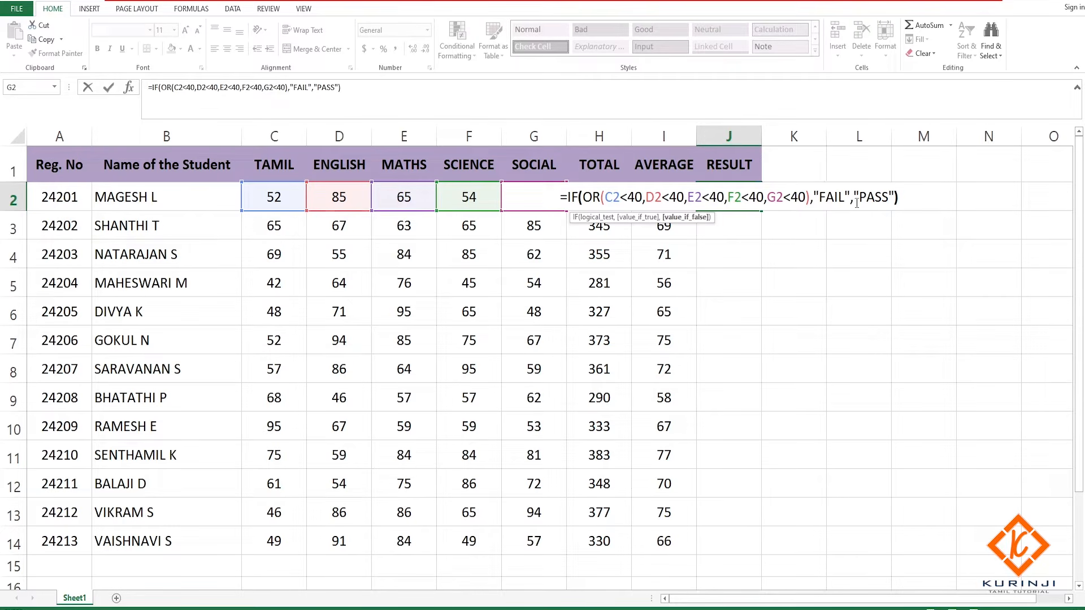
{"action": "key", "text": "Return"}
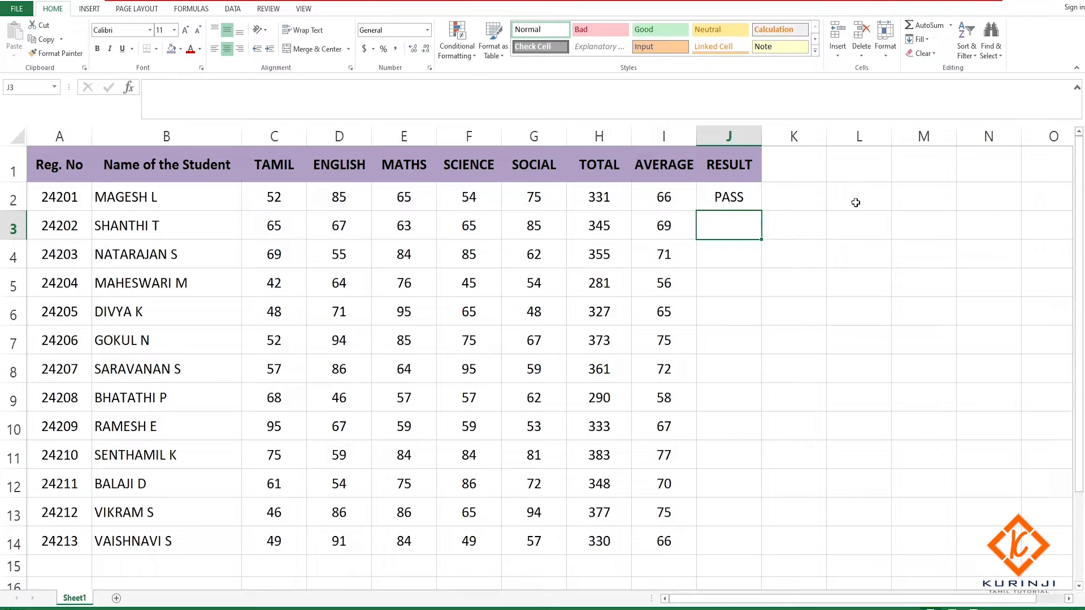
Step: Copy the result formula from J2 down through J14 for the remaining students
{"action": "left_click", "coordinate": [733, 201]}
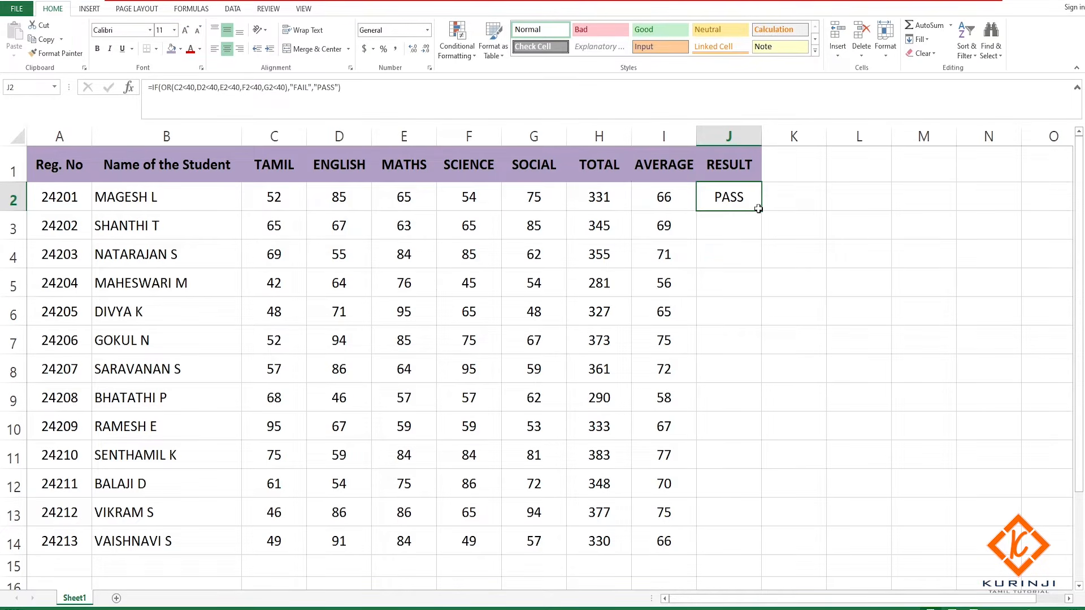
{"action": "left_click_drag", "start_coordinate": [761, 211], "coordinate": [769, 503]}
{"action": "left_click", "coordinate": [774, 497]}
{"action": "left_click", "coordinate": [747, 522]}
{"action": "left_click_drag", "start_coordinate": [762, 527], "coordinate": [768, 556]}
{"action": "left_click", "coordinate": [797, 461]}
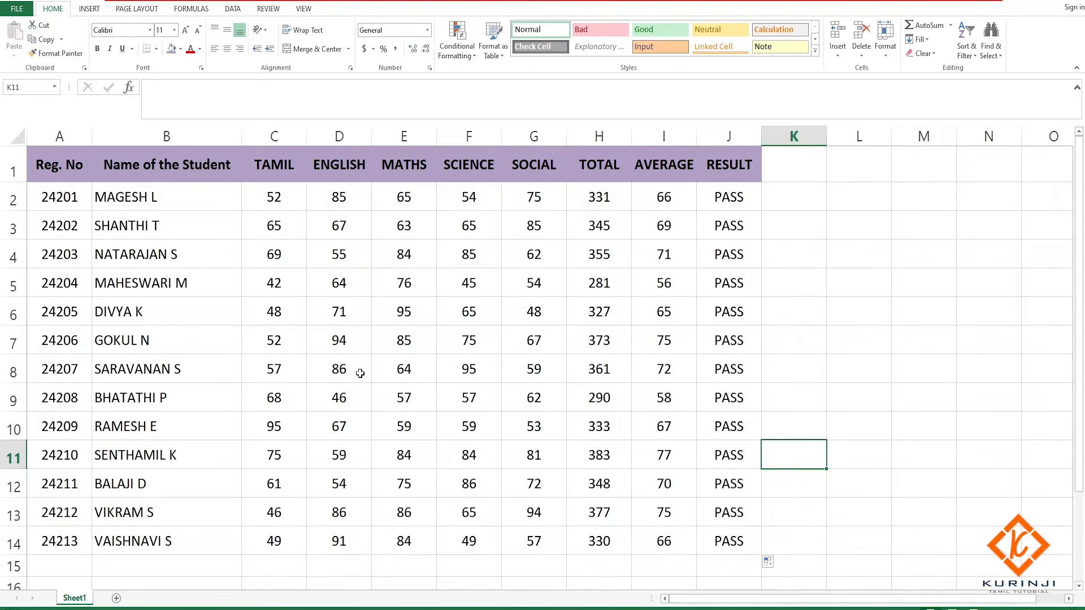
Step: Set the English mark in D6 to 39 to test the result formula
{"action": "left_click", "coordinate": [348, 311]}
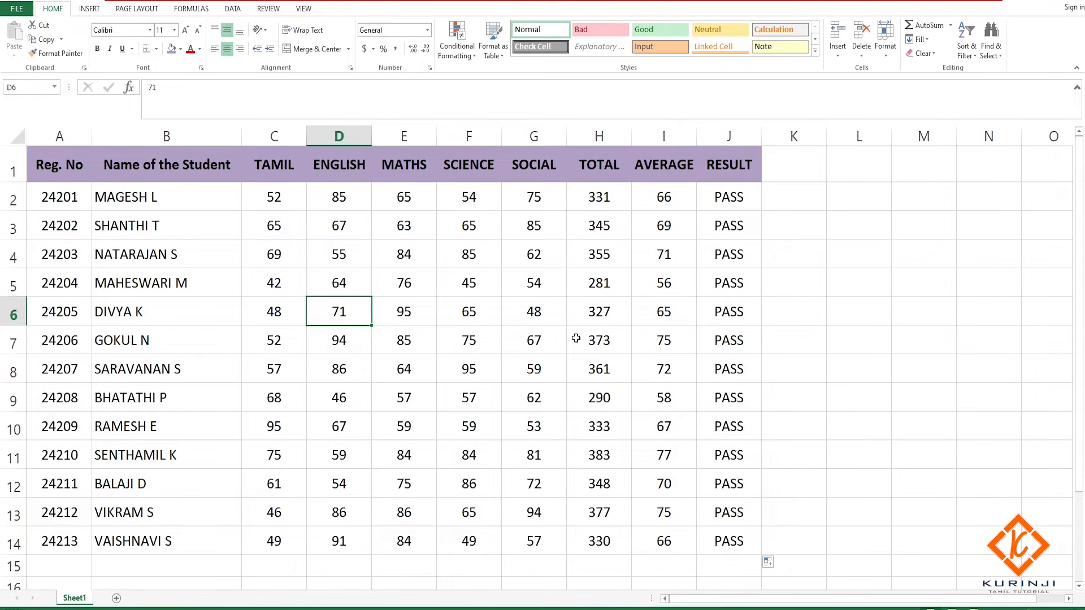
{"action": "type", "text": "39"}
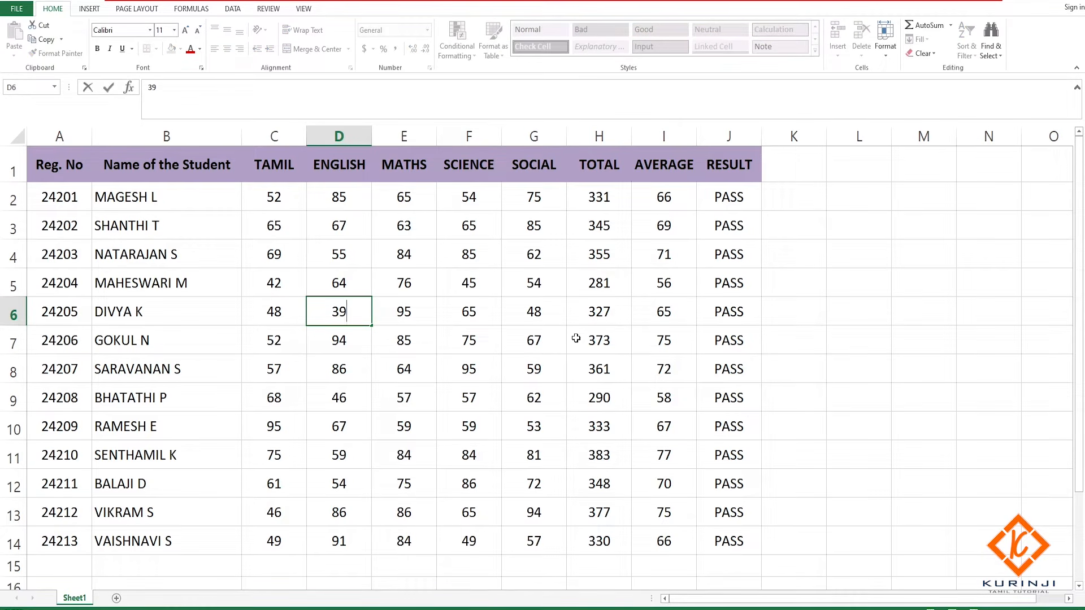
{"action": "key", "text": "Return"}
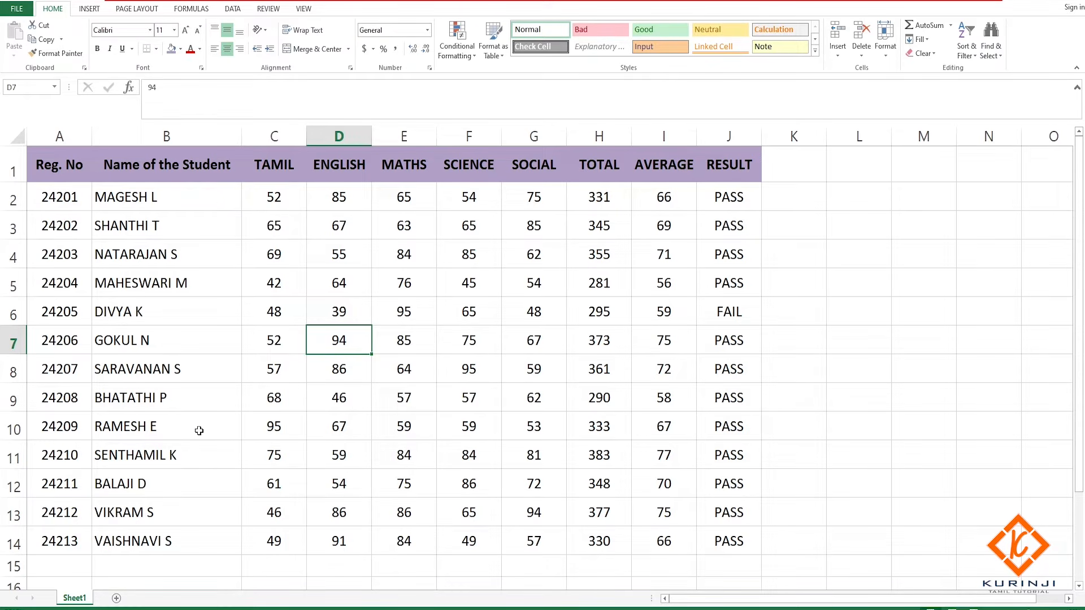
Step: Set the Social mark in G10 to 40 to test the limit of the result formula
{"action": "left_click", "coordinate": [546, 430]}
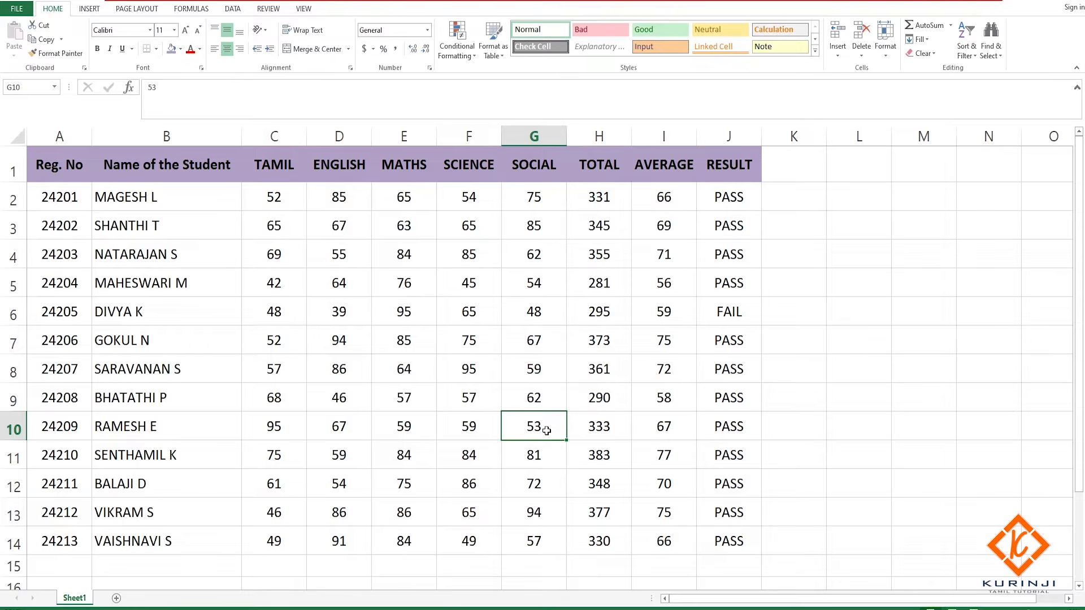
{"action": "type", "text": "40"}
{"action": "key", "text": "Return"}
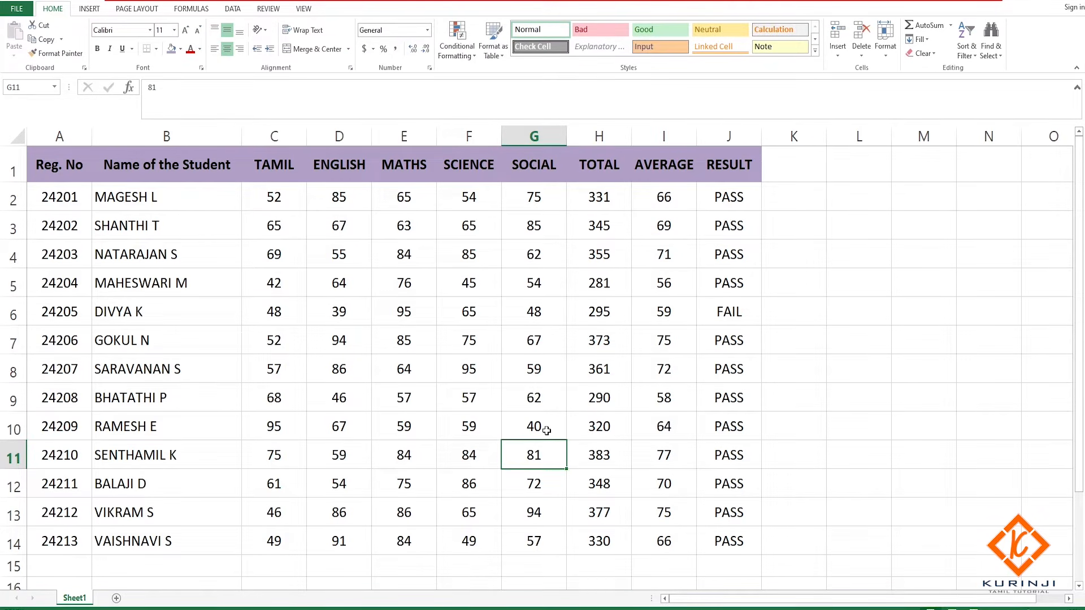
Step: Change the Social mark in G10 to 35 to test the result formula with a mark below 40
{"action": "left_click", "coordinate": [545, 430]}
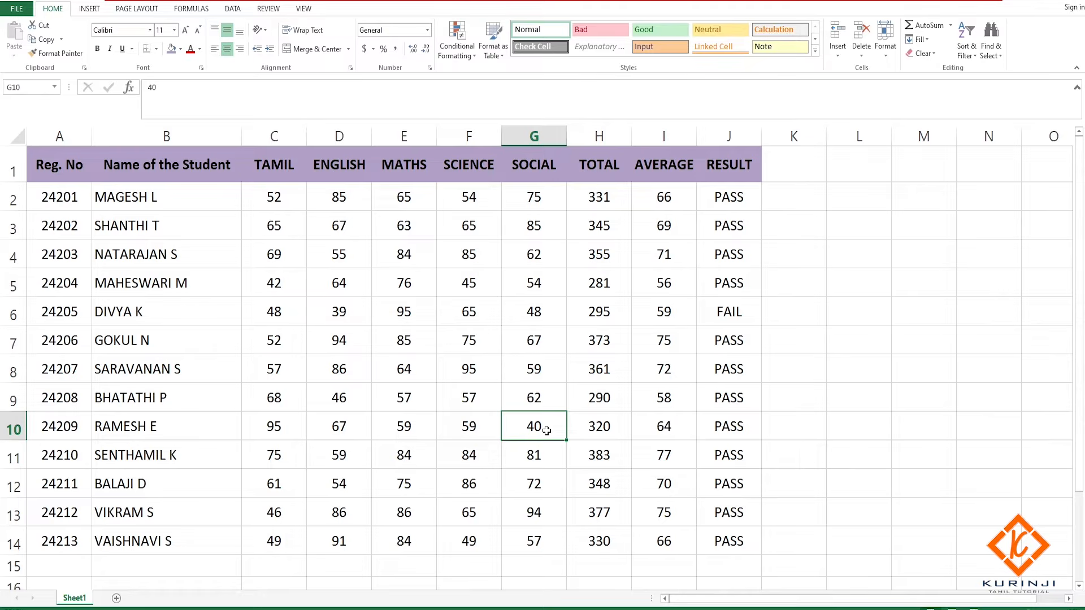
{"action": "type", "text": "35"}
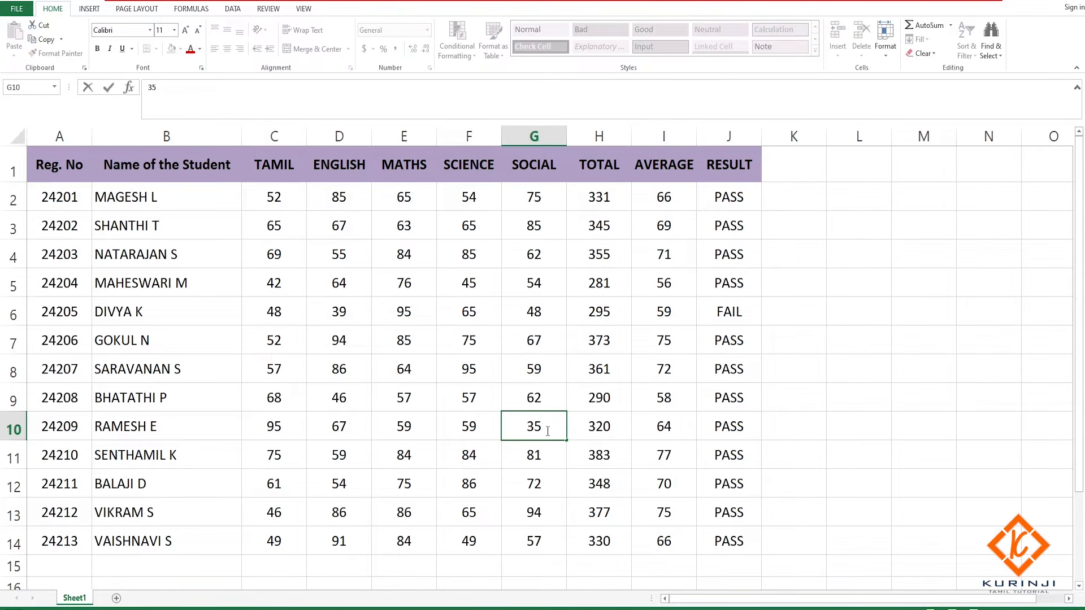
{"action": "key", "text": "Return"}
{"action": "left_click", "coordinate": [923, 396]}
Step: Open the conditional formatting rules manager for the Tamil marks in C2:C14
{"action": "left_click", "coordinate": [277, 203]}
{"action": "left_click", "coordinate": [347, 308]}
{"action": "left_click_drag", "start_coordinate": [289, 199], "coordinate": [284, 541]}
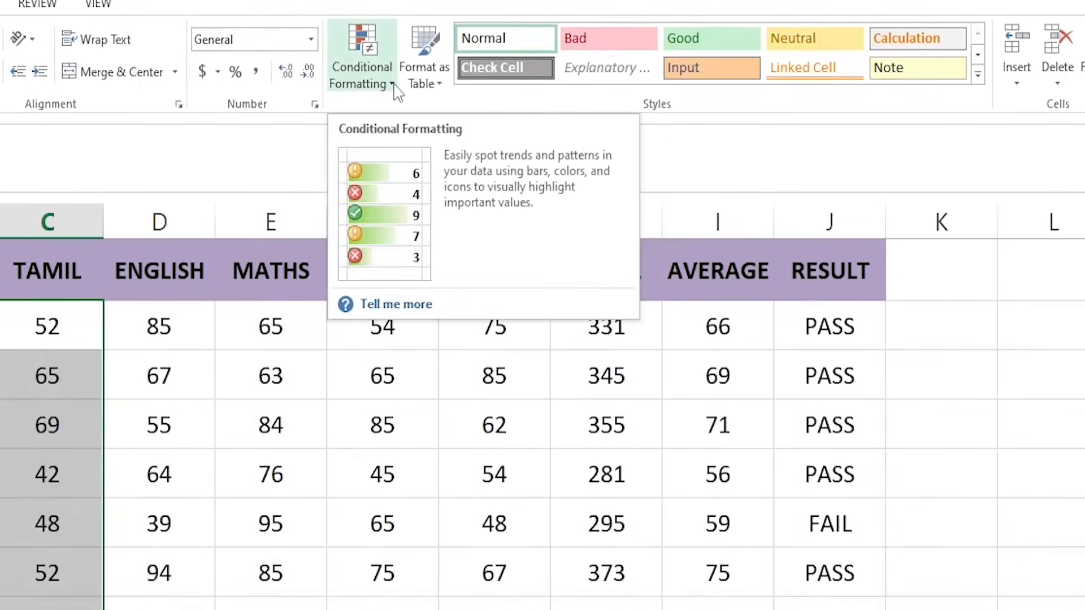
{"action": "left_click", "coordinate": [477, 59]}
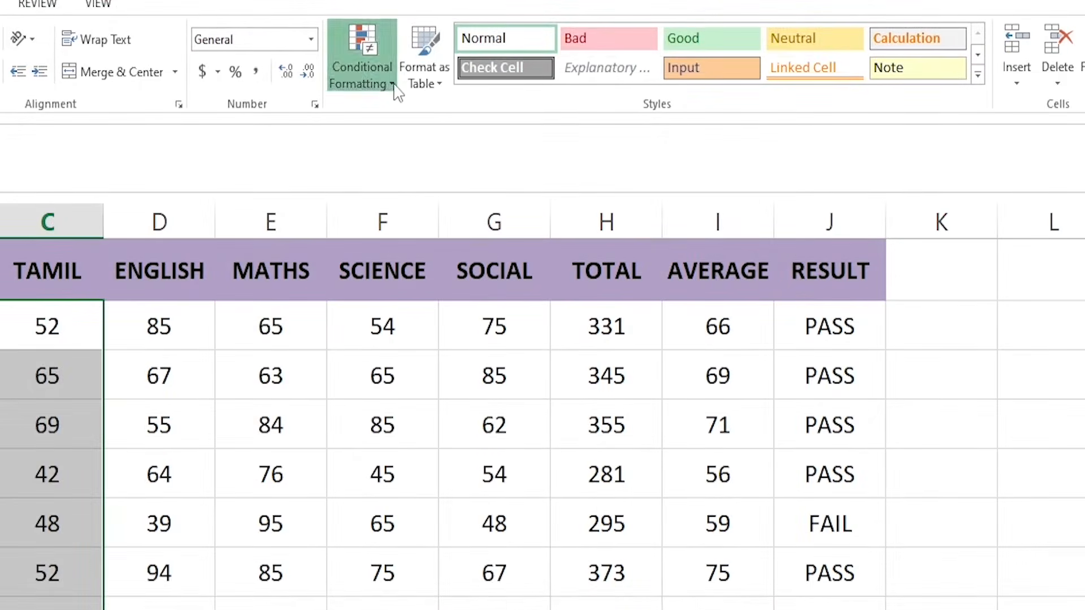
{"action": "left_click", "coordinate": [395, 87]}
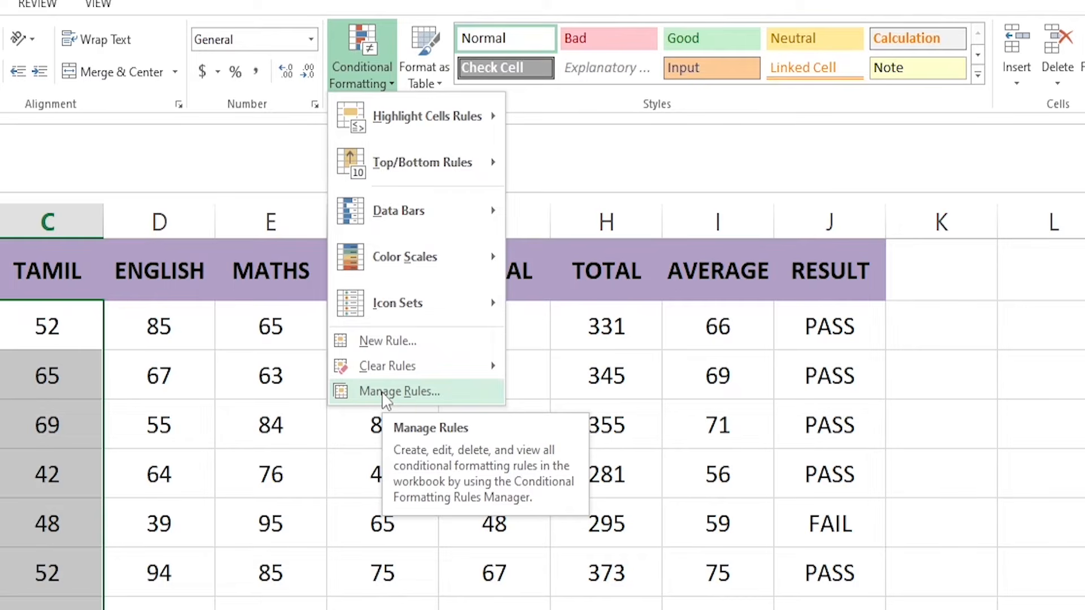
{"action": "left_click", "coordinate": [384, 392]}
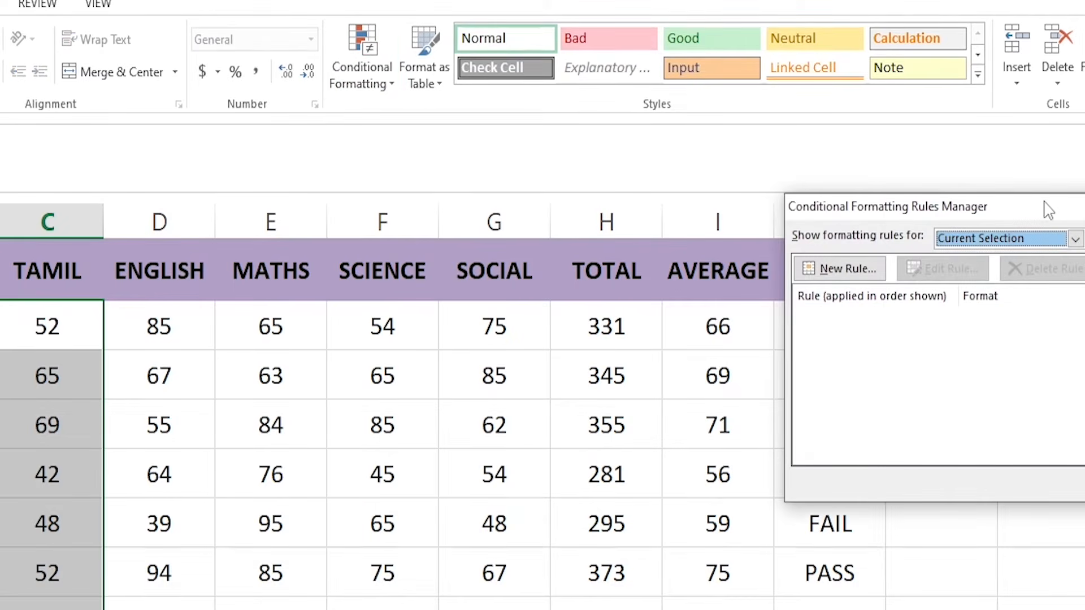
{"action": "left_click_drag", "start_coordinate": [1049, 210], "coordinate": [575, 134]}
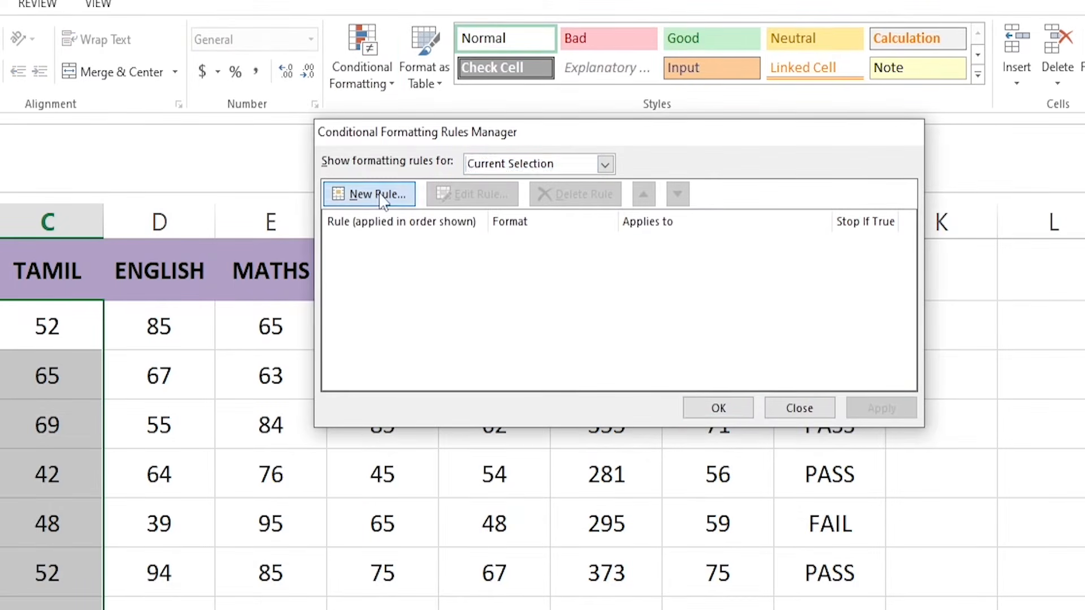
Step: Add a rule that formats only cells containing values between 40 and 60
{"action": "left_click", "coordinate": [377, 194]}
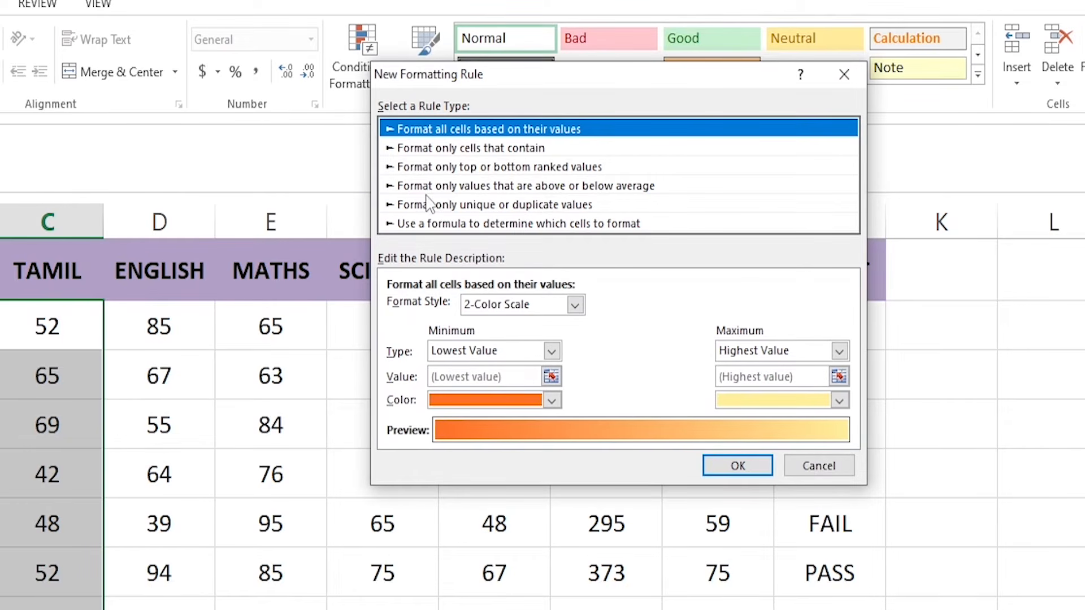
{"action": "left_click", "coordinate": [470, 151]}
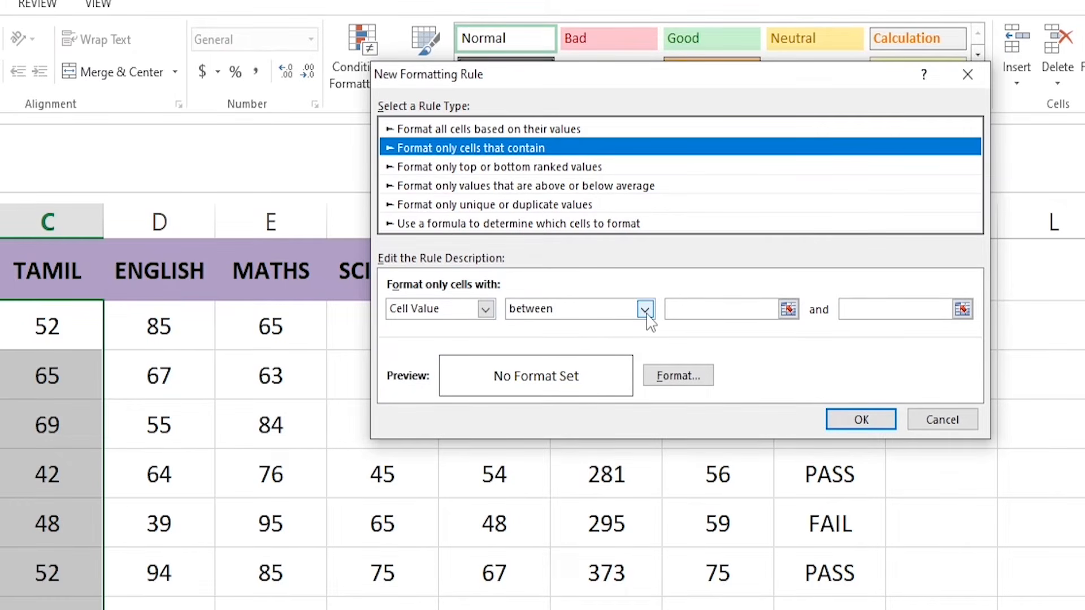
{"action": "left_click", "coordinate": [715, 309]}
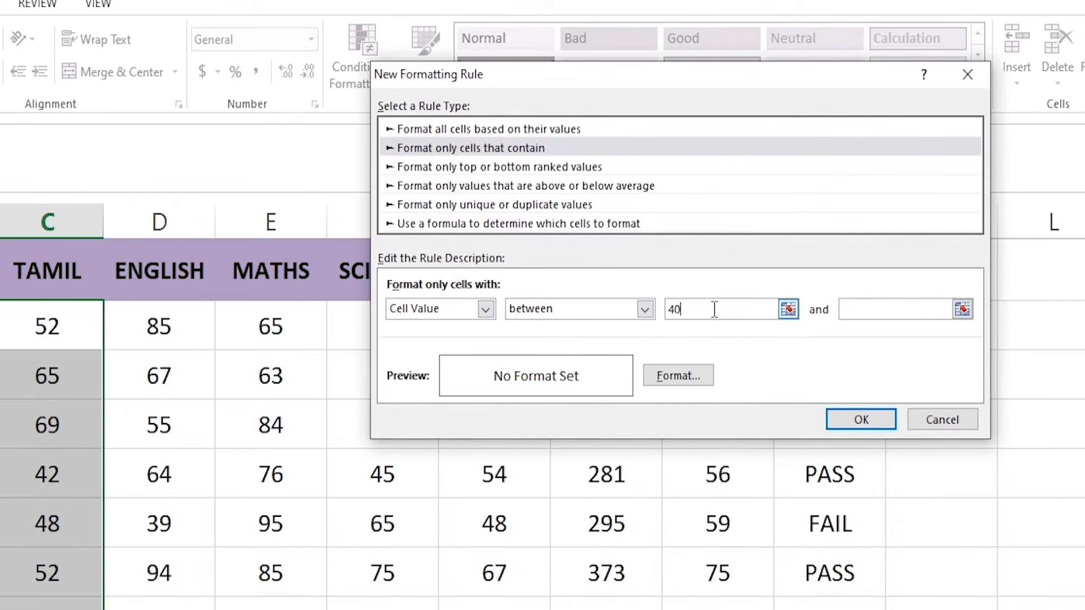
{"action": "left_click", "coordinate": [881, 308]}
Step: Give the 40 to 60 rule a light orange fill and apply it to the Tamil marks
{"action": "left_click", "coordinate": [678, 376]}
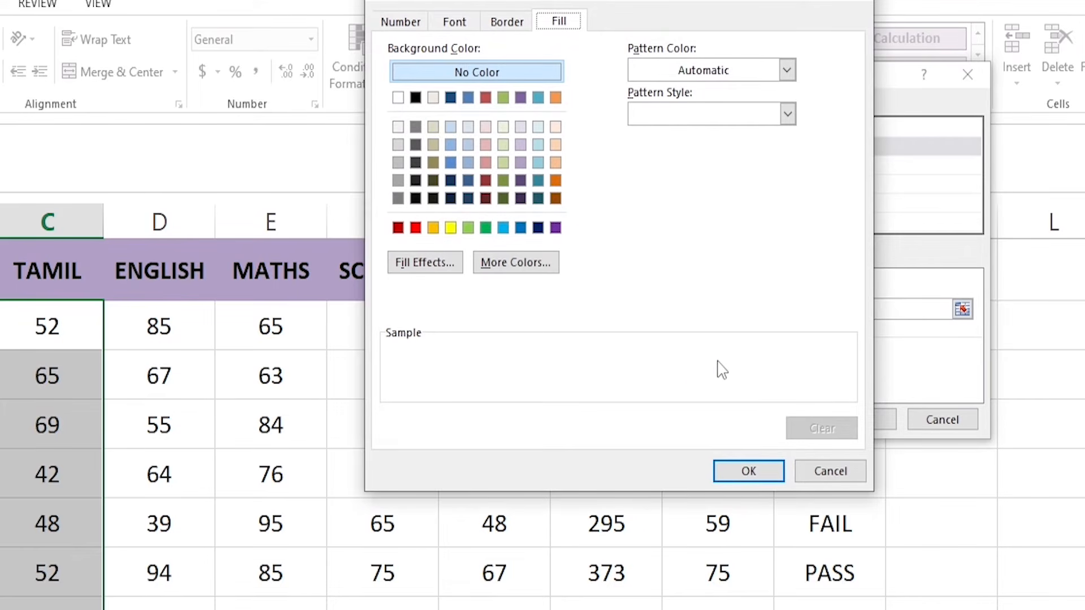
{"action": "left_click", "coordinate": [555, 163]}
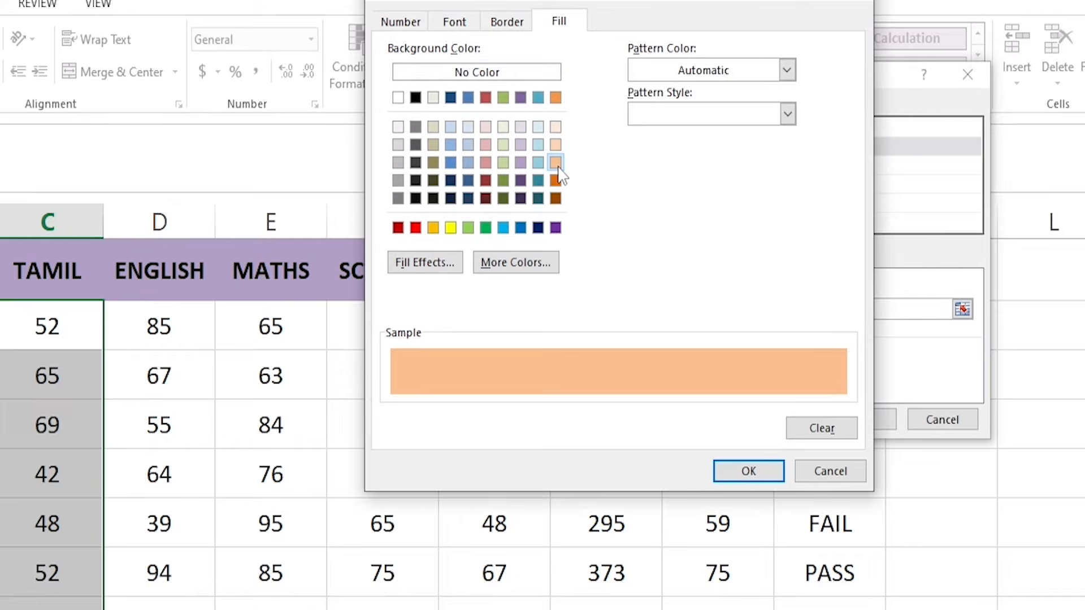
{"action": "left_click", "coordinate": [755, 472]}
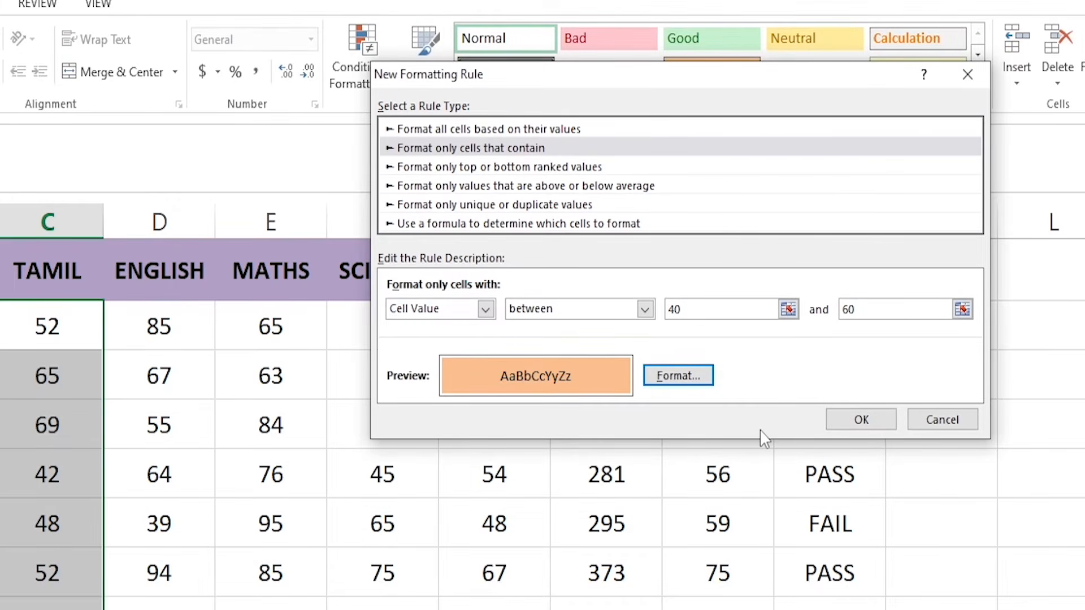
{"action": "left_click", "coordinate": [874, 422]}
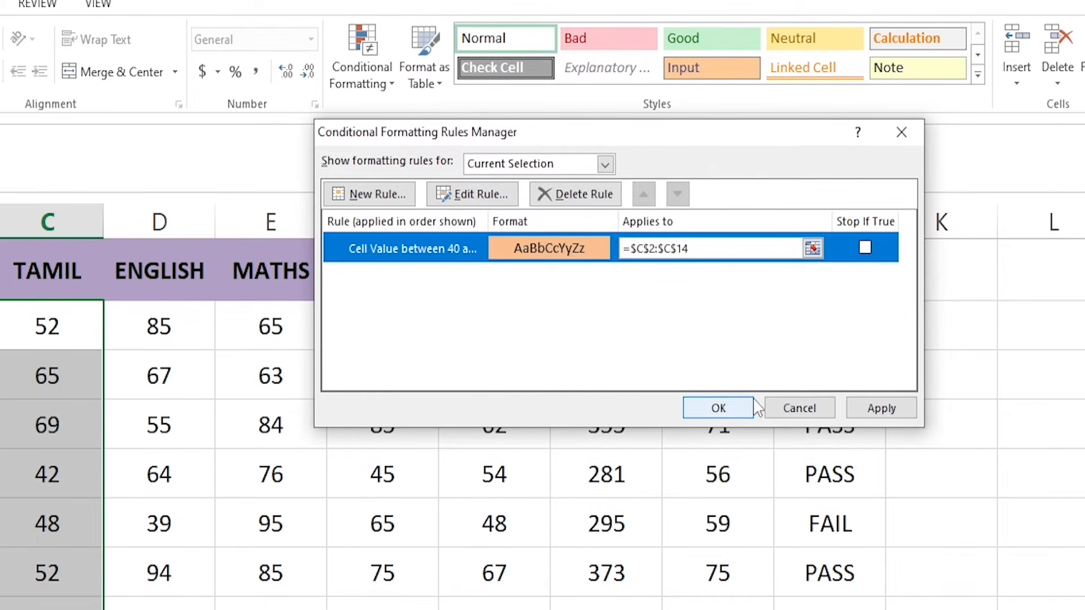
{"action": "left_click", "coordinate": [740, 408]}
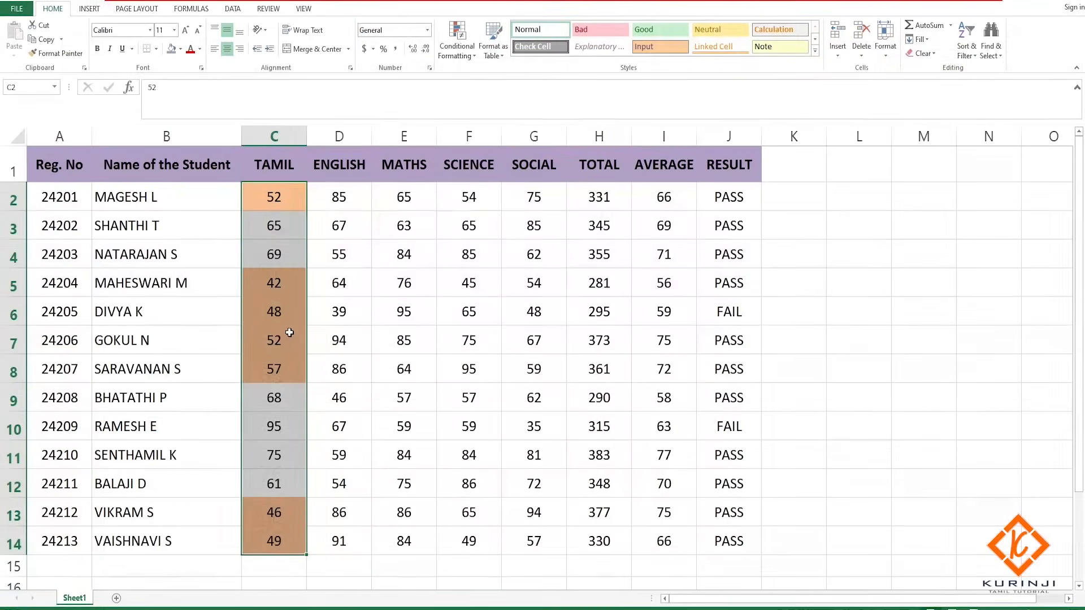
{"action": "left_click", "coordinate": [47, 524]}
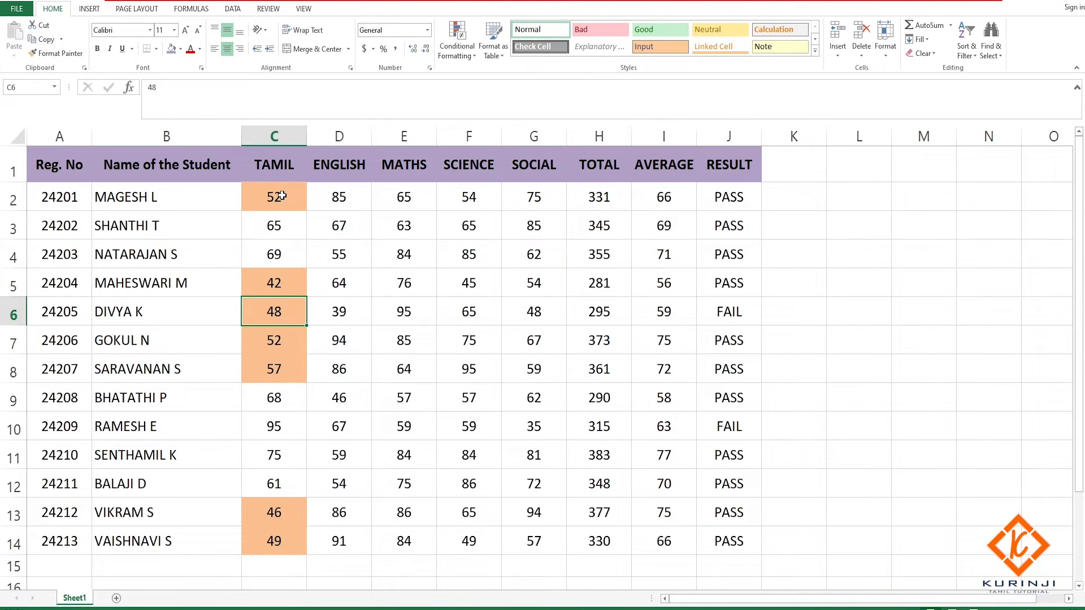
Step: Reopen the conditional formatting rules manager for the Tamil marks in C2:C14
{"action": "left_click_drag", "start_coordinate": [290, 192], "coordinate": [287, 549]}
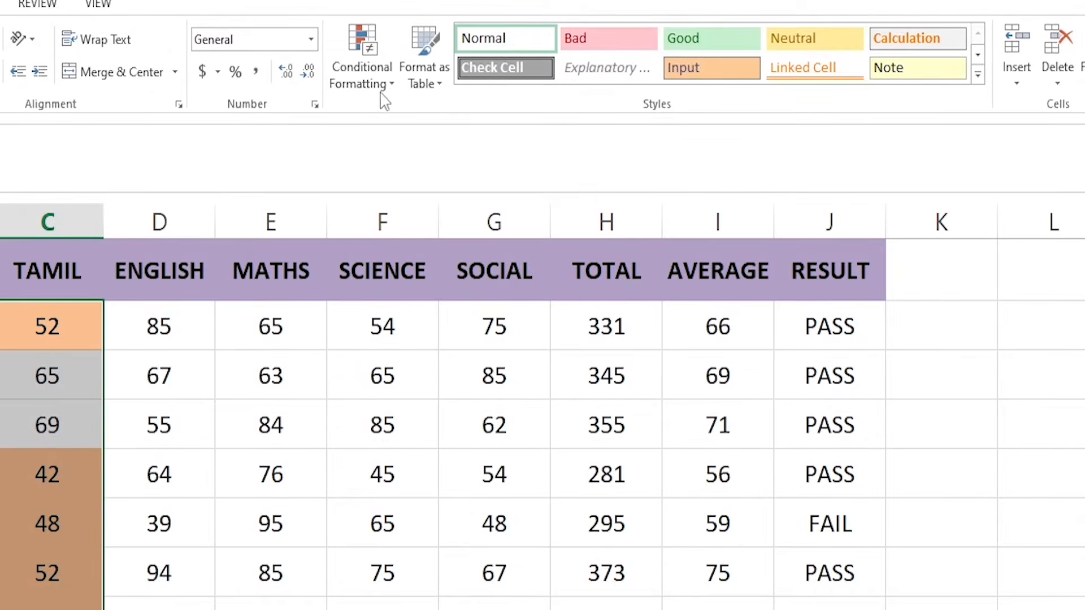
{"action": "left_click", "coordinate": [370, 73]}
{"action": "left_click", "coordinate": [370, 74]}
{"action": "left_click", "coordinate": [370, 73]}
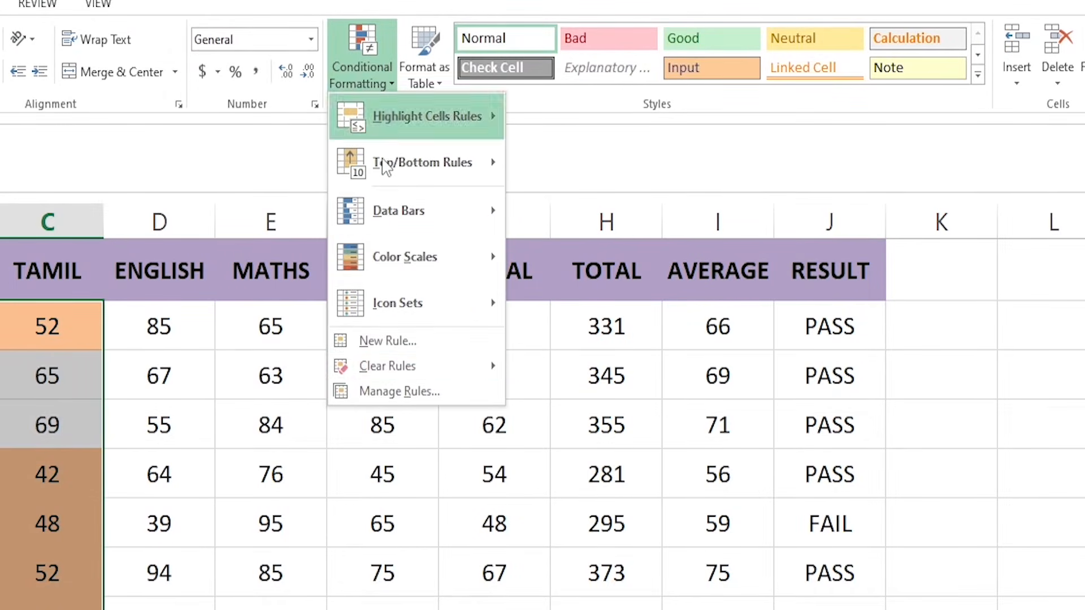
{"action": "left_click", "coordinate": [418, 392]}
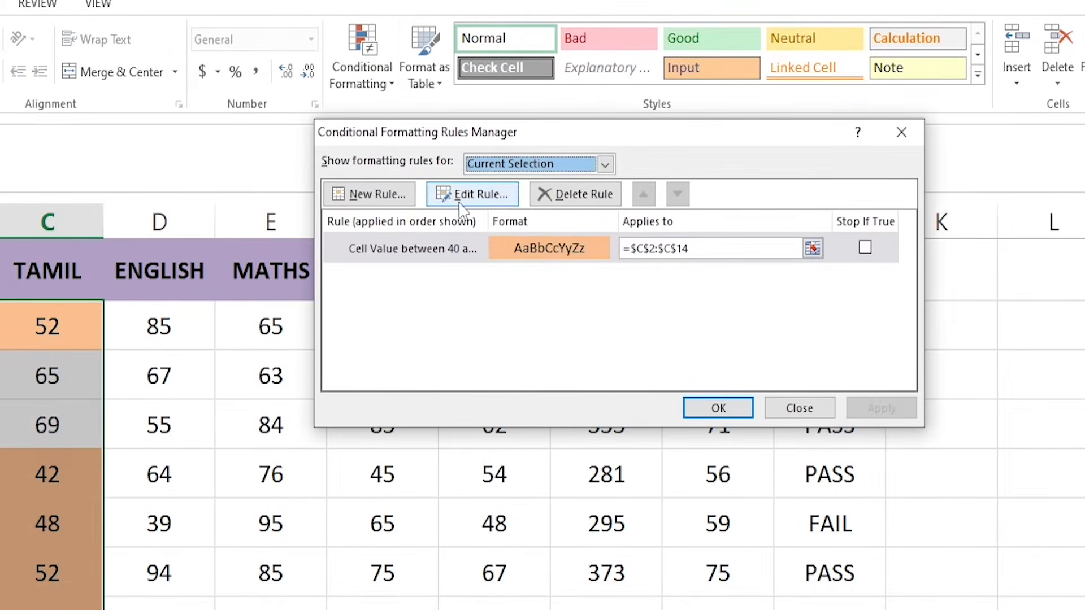
Step: Add a second rule that formats only cells containing values between 60 and 80
{"action": "left_click", "coordinate": [387, 199]}
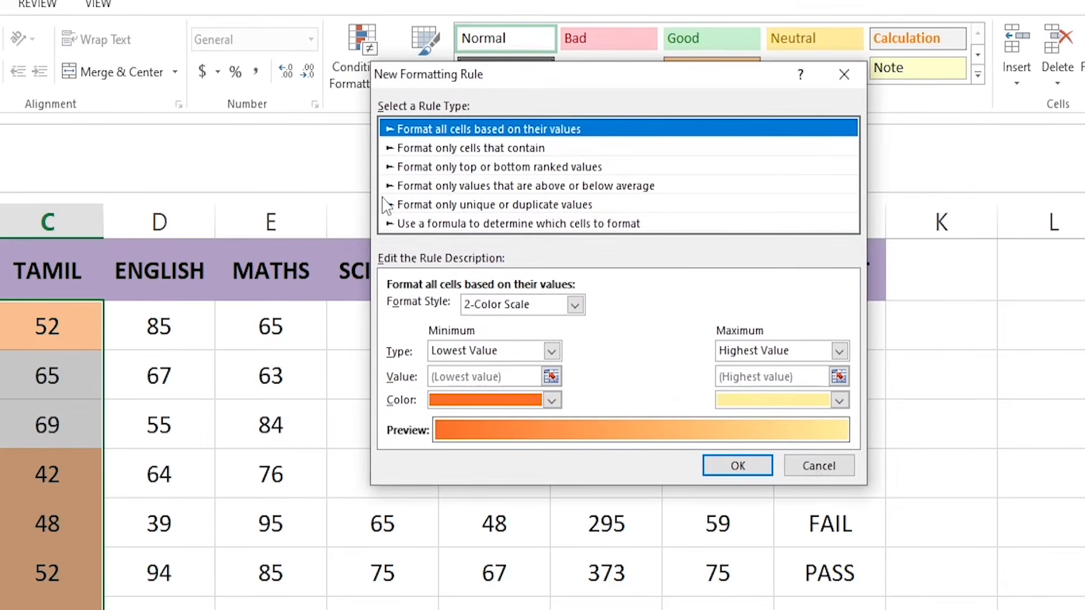
{"action": "left_click", "coordinate": [448, 149]}
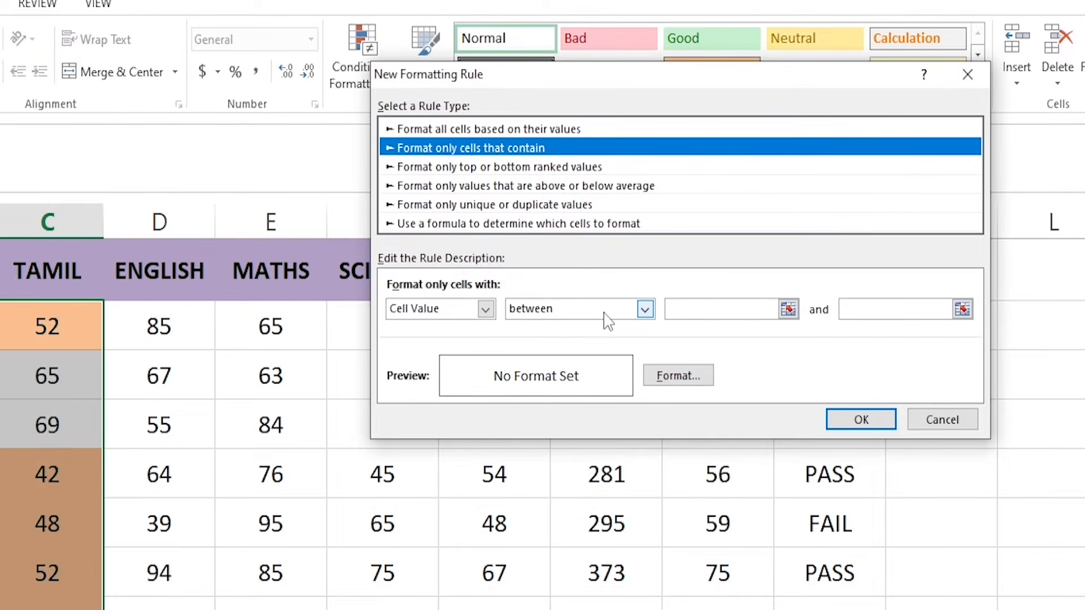
{"action": "left_click", "coordinate": [679, 308]}
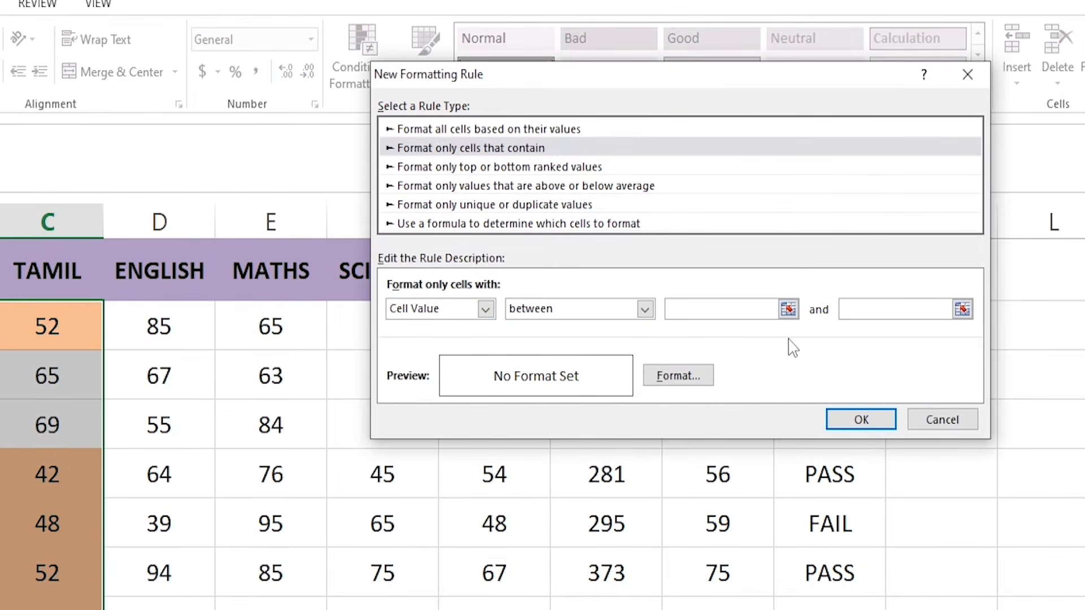
{"action": "type", "text": "60"}
{"action": "key", "text": "Tab"}
Step: Give the 60 to 80 rule a light green fill and save it to the rule list
{"action": "left_click", "coordinate": [676, 376]}
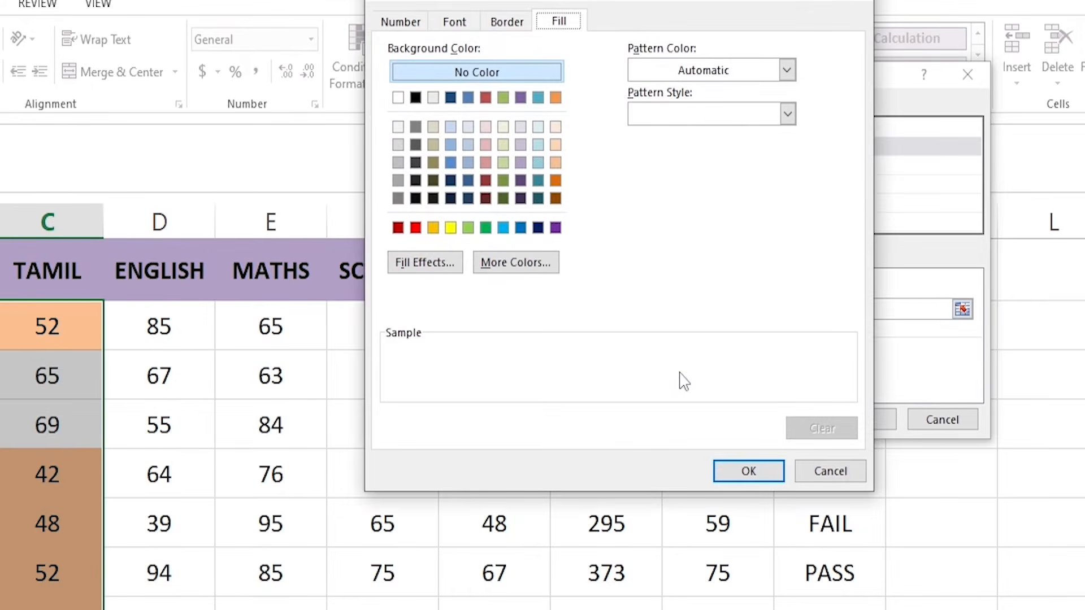
{"action": "left_click", "coordinate": [469, 229]}
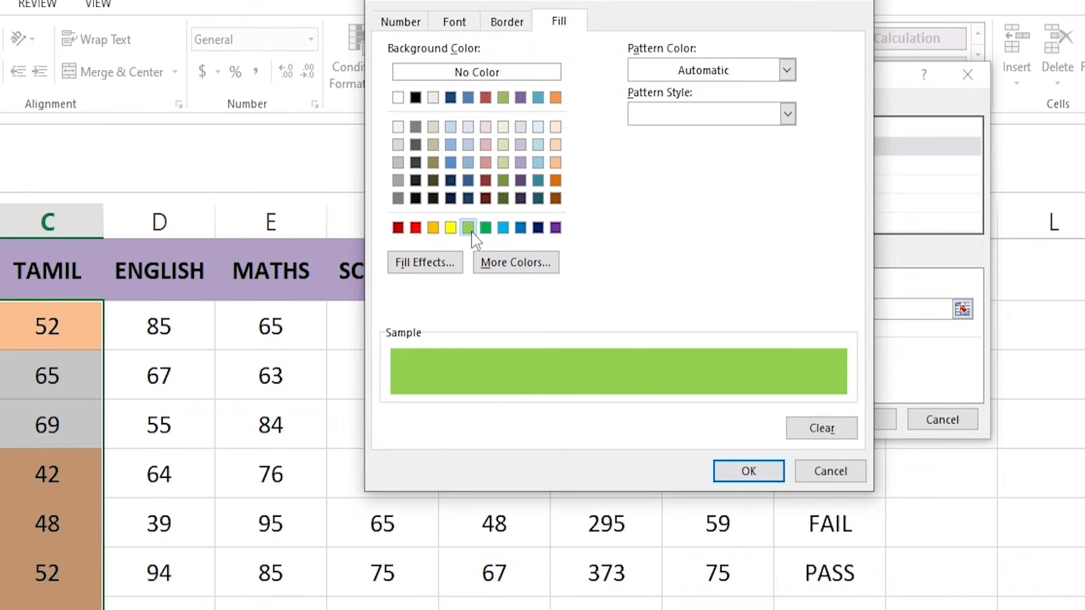
{"action": "left_click", "coordinate": [754, 480]}
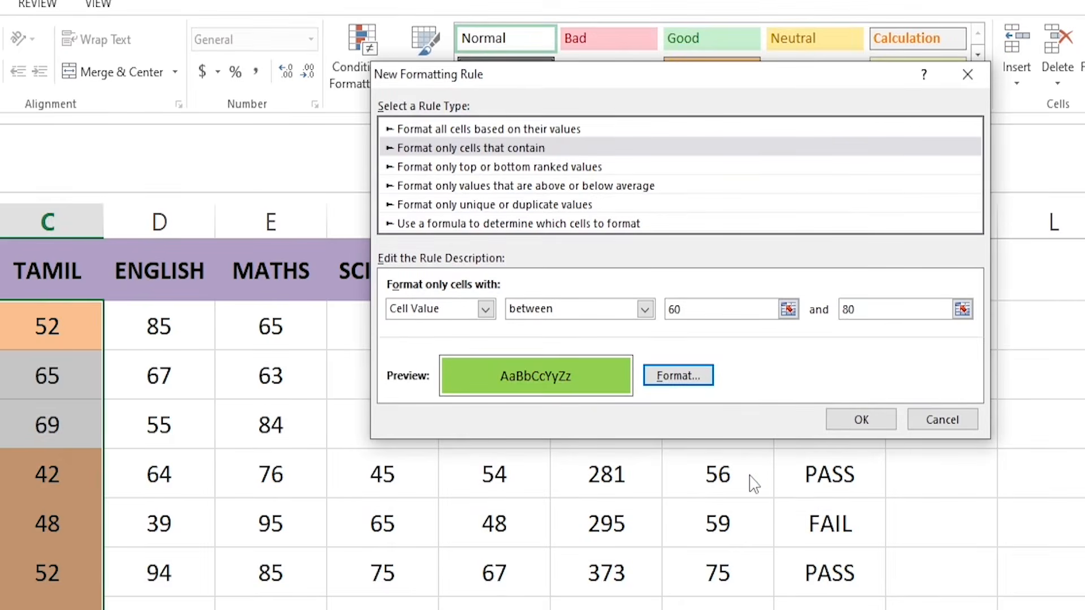
{"action": "left_click", "coordinate": [862, 421]}
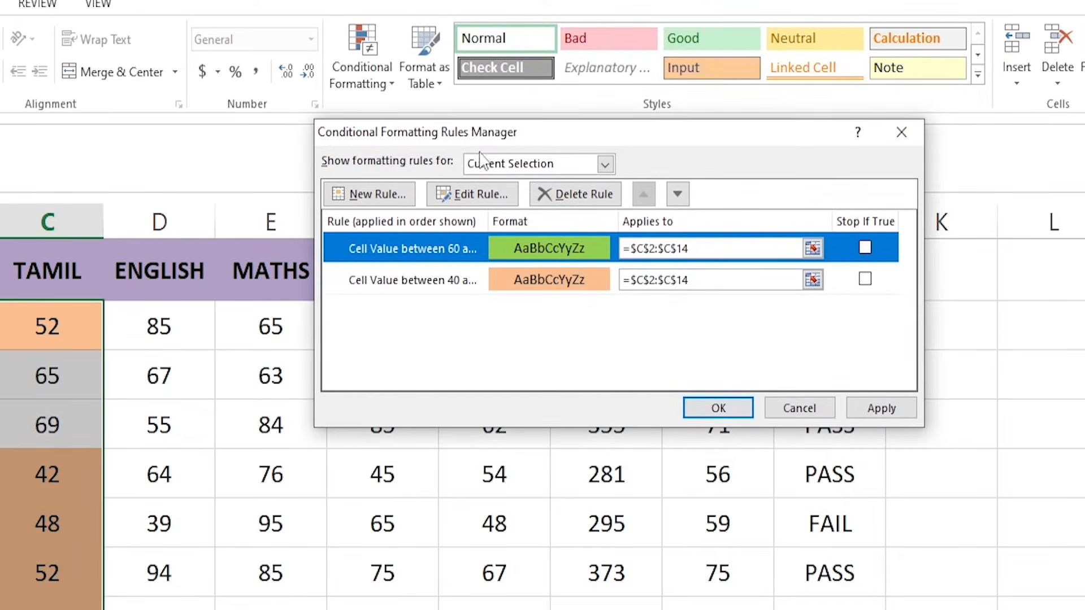
Step: Add a third rule for cell values between 80 and 100 and open its format settings
{"action": "left_click", "coordinate": [384, 195]}
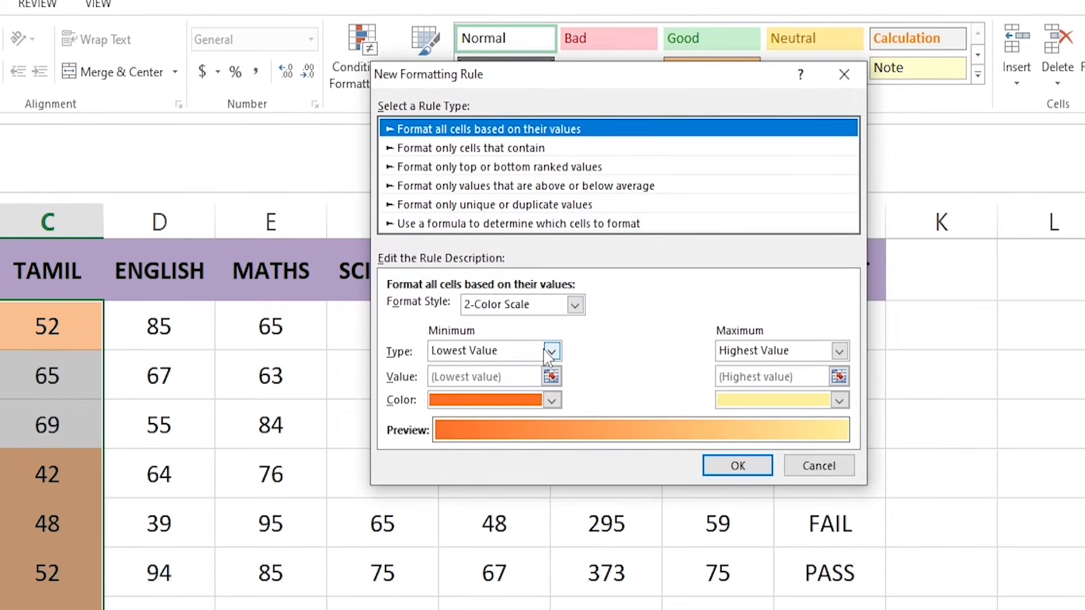
{"action": "left_click", "coordinate": [519, 152]}
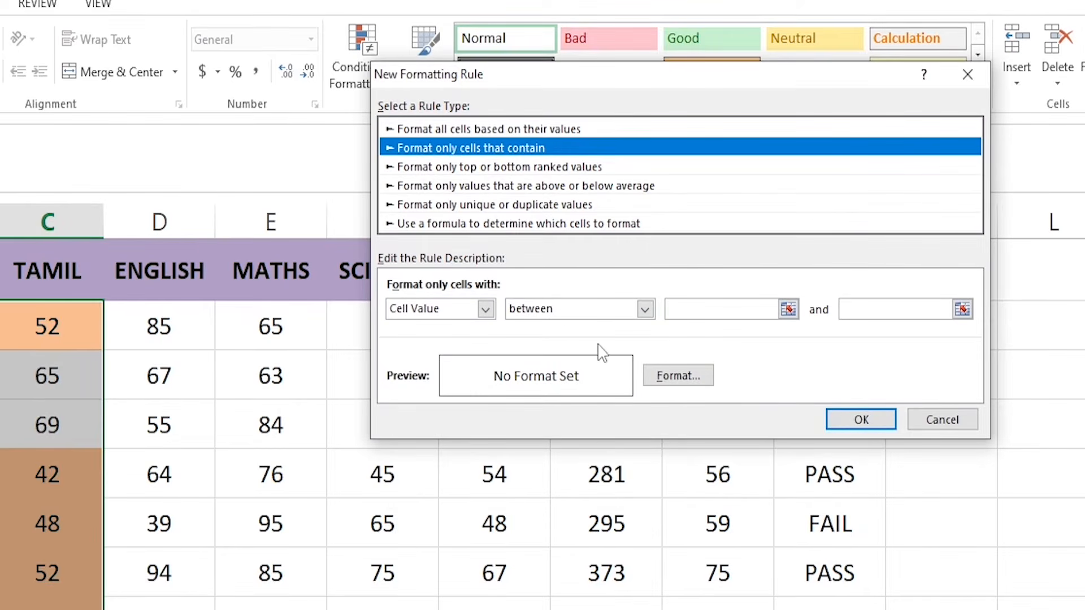
{"action": "left_click", "coordinate": [700, 310]}
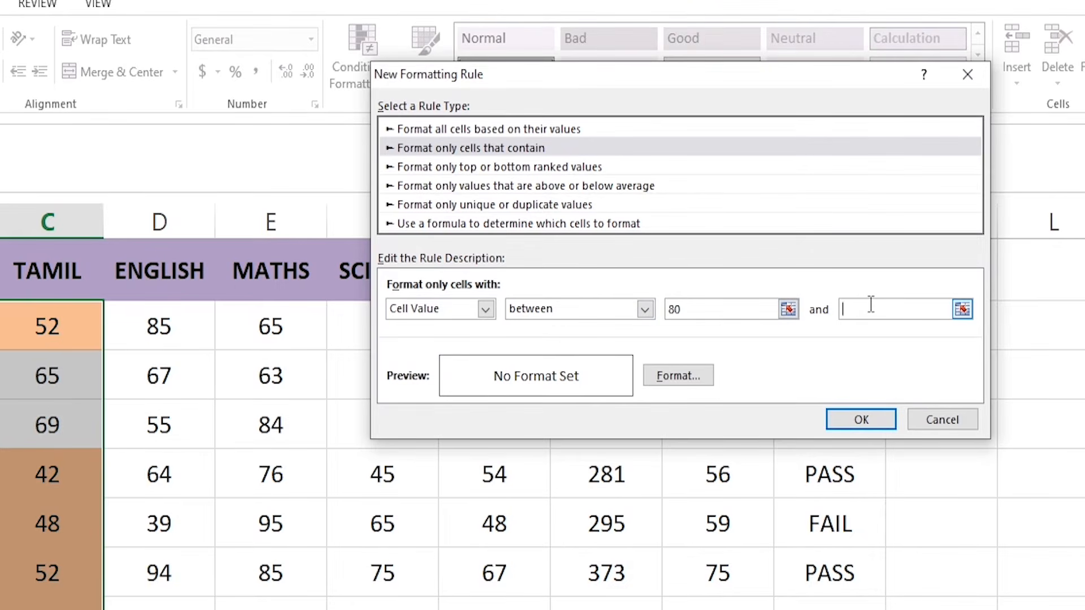
{"action": "type", "text": "100"}
{"action": "left_click", "coordinate": [696, 374]}
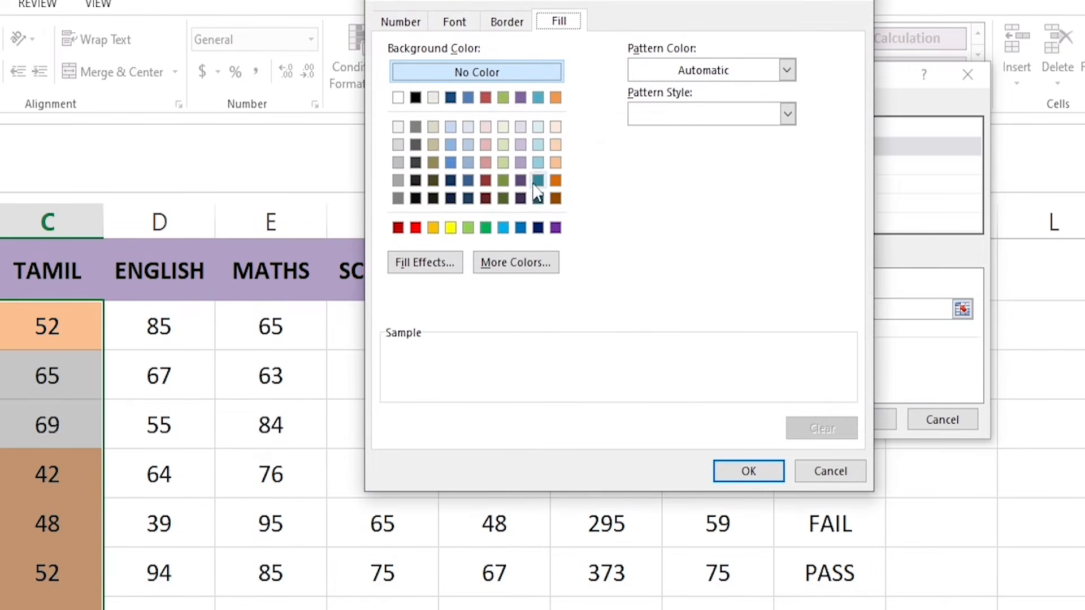
Step: Try a standard purple fill and a custom dark blue fill for the 80 to 100 rule
{"action": "left_click", "coordinate": [556, 228]}
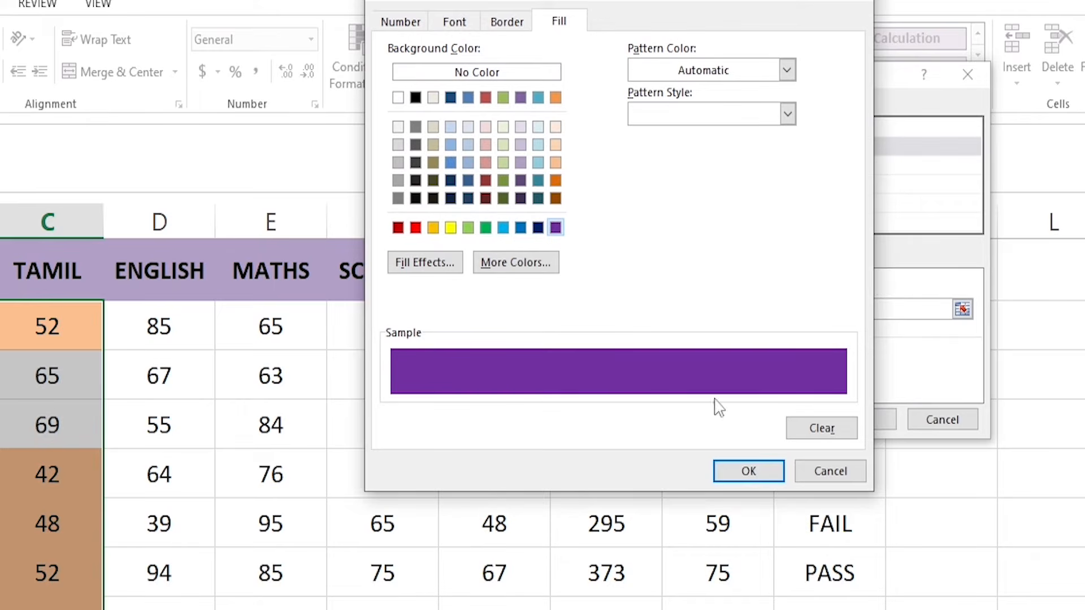
{"action": "left_click", "coordinate": [524, 269]}
{"action": "left_click", "coordinate": [520, 259]}
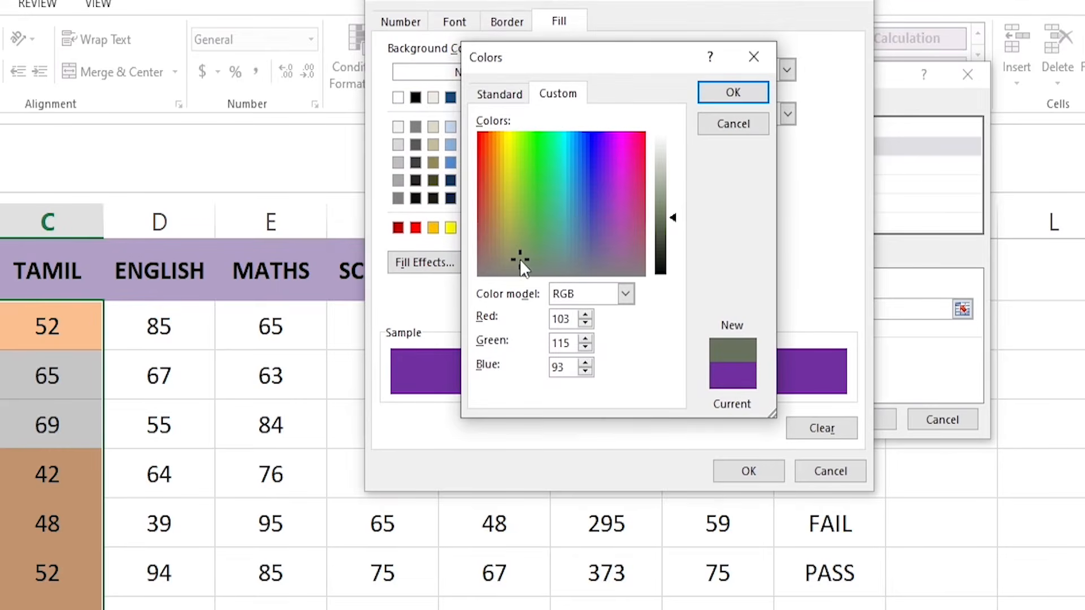
{"action": "double_click", "coordinate": [588, 177]}
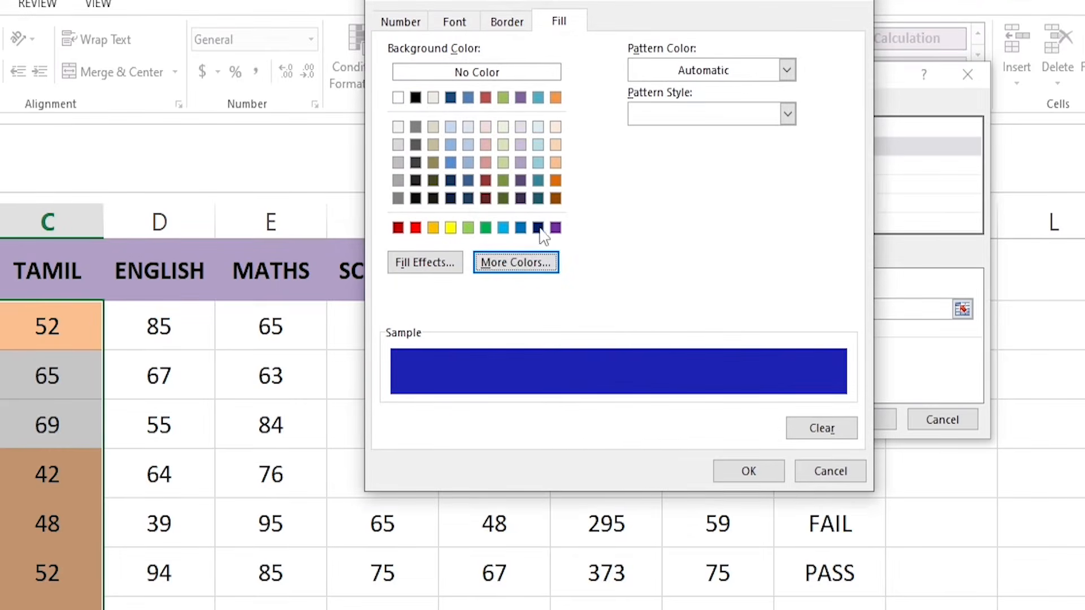
Step: Give the 80 to 100 rule a custom purple fill with RGB values 123, 99, 227
{"action": "left_click", "coordinate": [484, 263]}
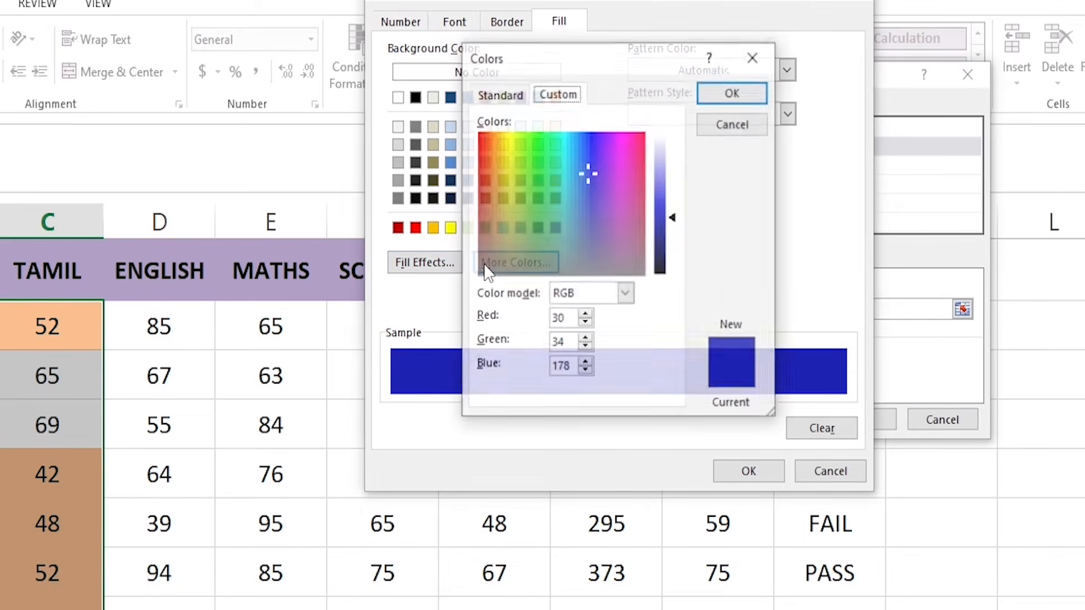
{"action": "left_click", "coordinate": [504, 142]}
{"action": "left_click", "coordinate": [497, 165]}
{"action": "left_click", "coordinate": [488, 176]}
{"action": "left_click", "coordinate": [480, 192]}
{"action": "left_click", "coordinate": [534, 204]}
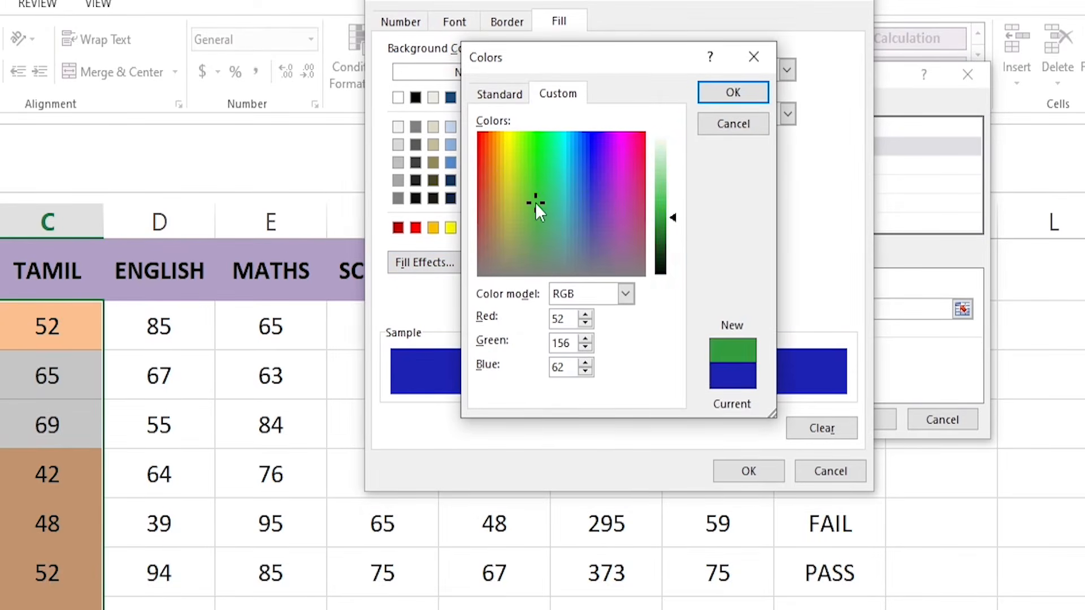
{"action": "left_click", "coordinate": [553, 223]}
{"action": "left_click", "coordinate": [594, 176]}
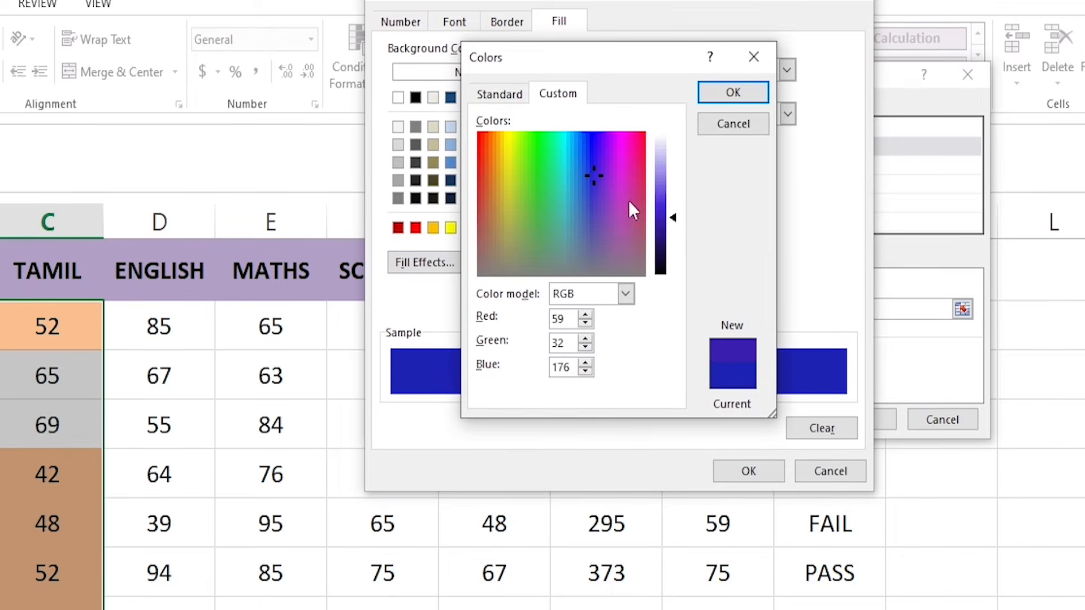
{"action": "mouse_move", "coordinate": [678, 225]}
{"action": "left_mouse_down"}
{"action": "mouse_move", "coordinate": [676, 244]}
{"action": "mouse_move", "coordinate": [674, 186]}
{"action": "mouse_move", "coordinate": [674, 214]}
{"action": "left_mouse_up"}
{"action": "left_click_drag", "start_coordinate": [683, 223], "coordinate": [667, 195]}
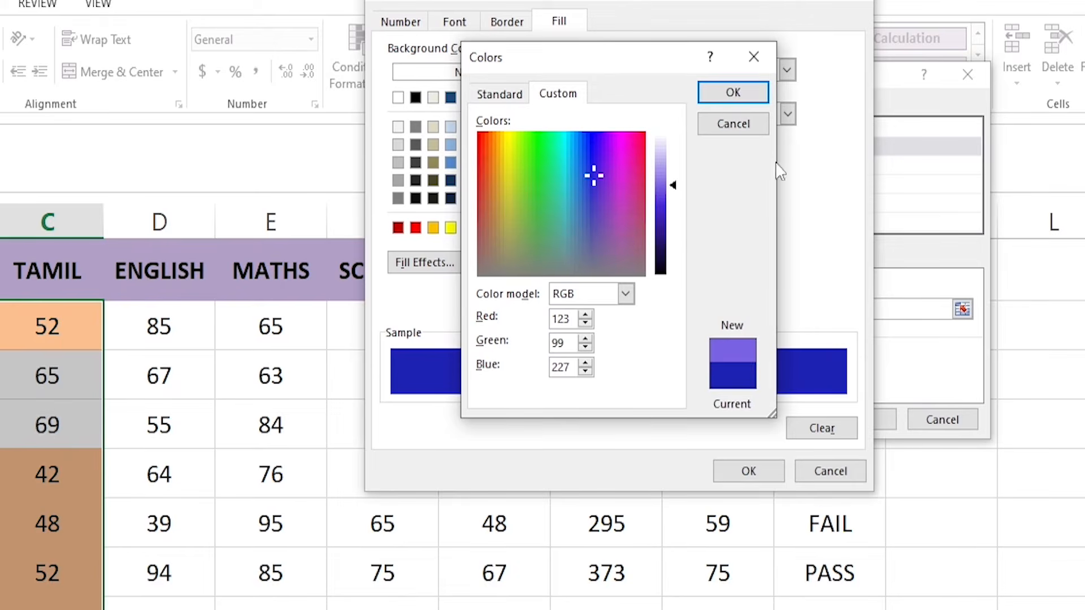
{"action": "left_click", "coordinate": [744, 91]}
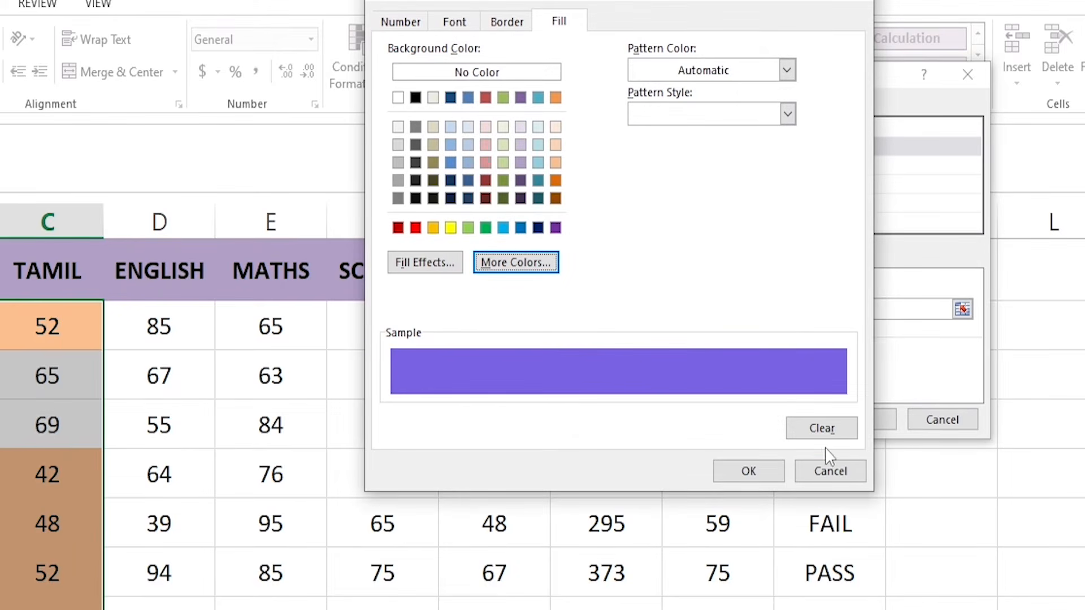
{"action": "left_click", "coordinate": [750, 473]}
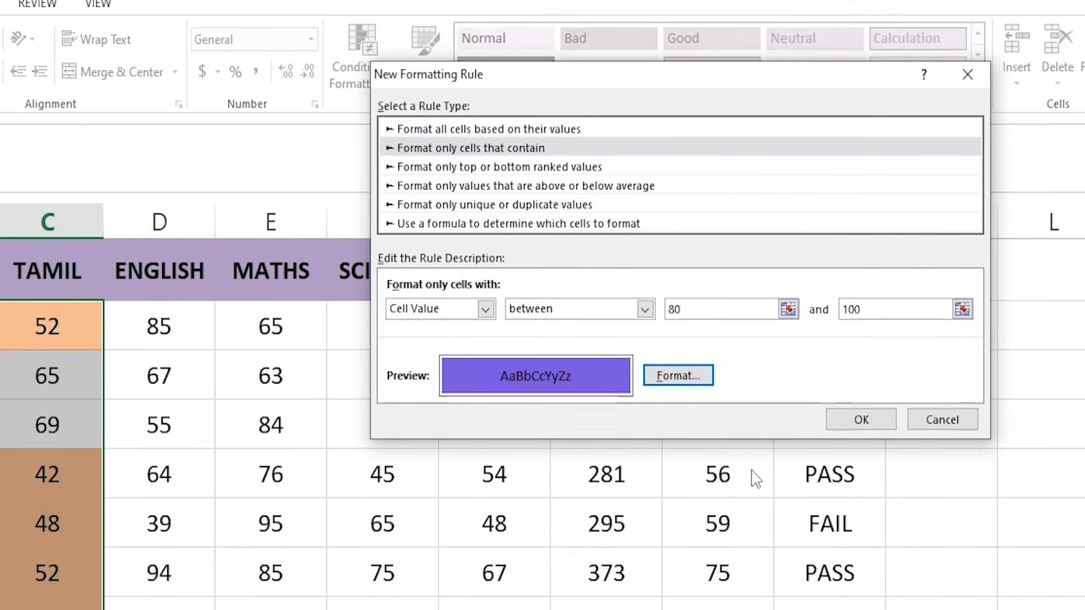
Step: Save the 80 to 100 rule and apply the three mark-range rules to the Tamil marks in C2:C14
{"action": "left_click", "coordinate": [862, 419]}
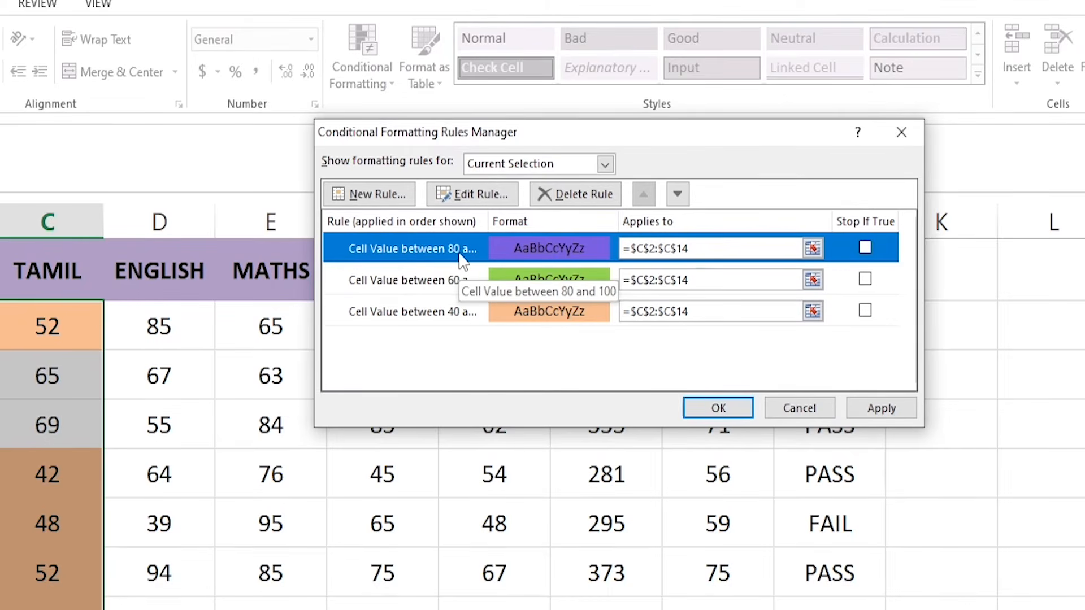
{"action": "left_click", "coordinate": [728, 406]}
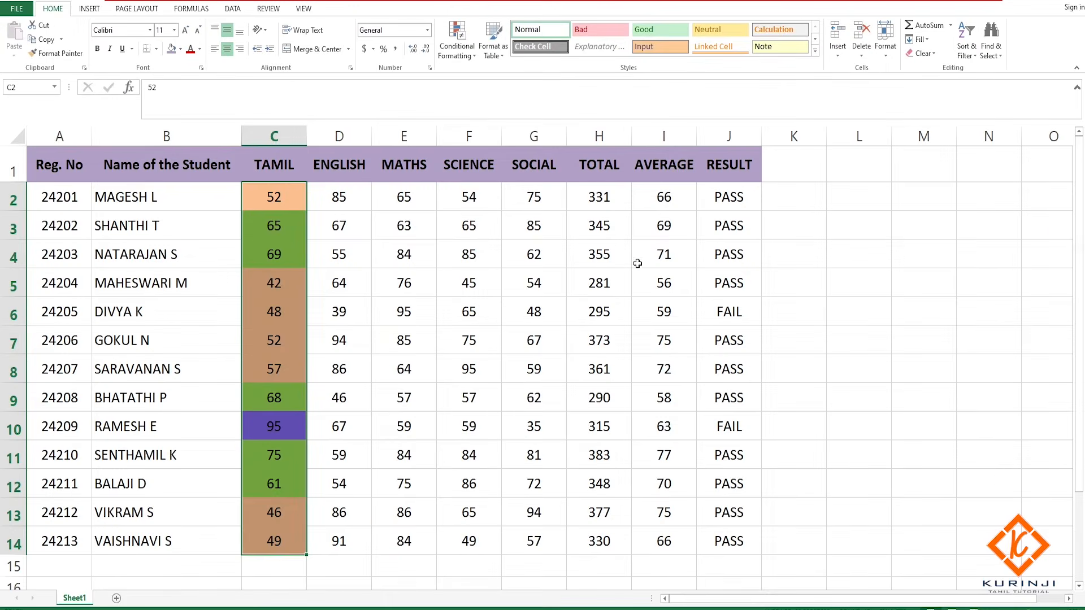
{"action": "left_click", "coordinate": [519, 415]}
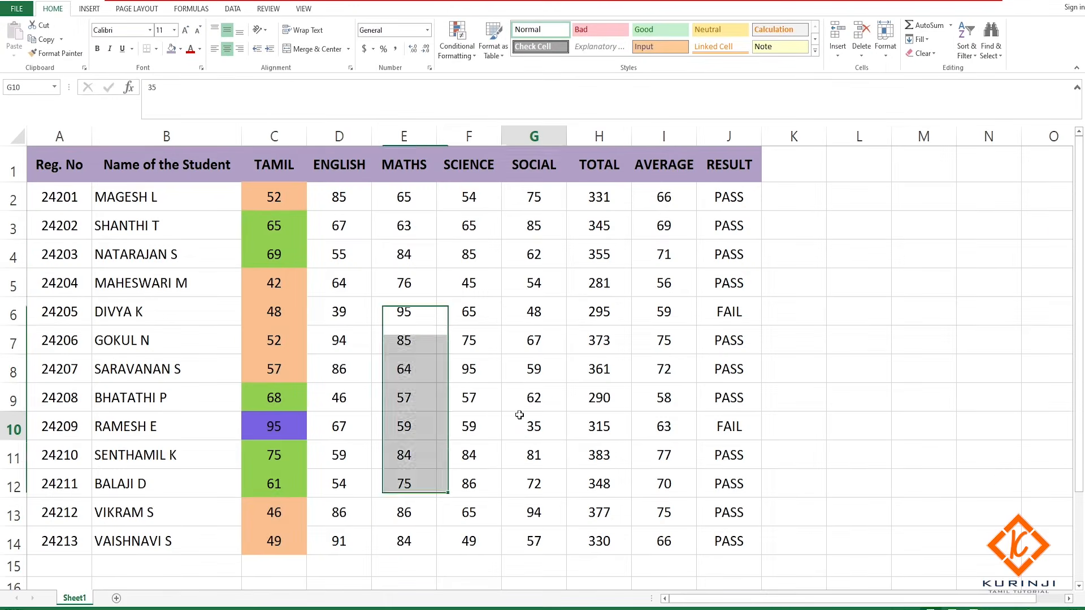
{"action": "double_click", "coordinate": [290, 514]}
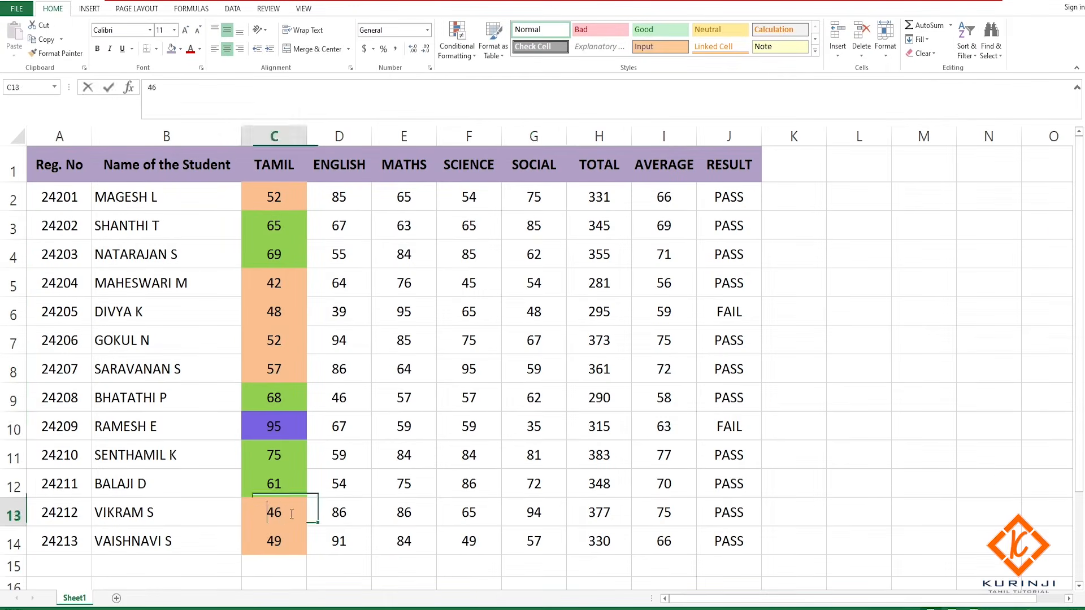
{"action": "left_click", "coordinate": [291, 484]}
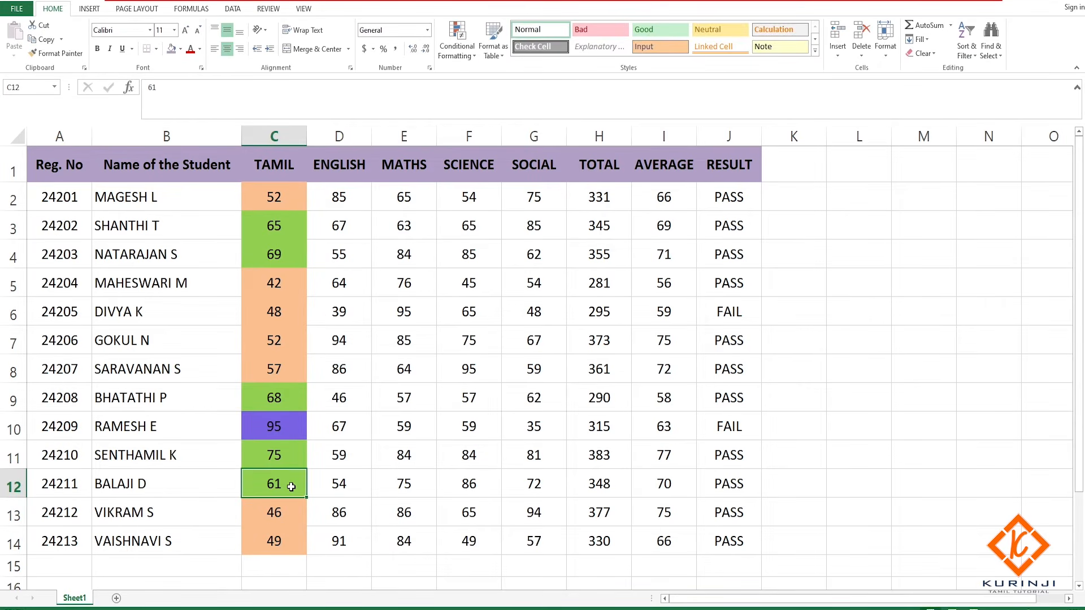
{"action": "left_click", "coordinate": [298, 422]}
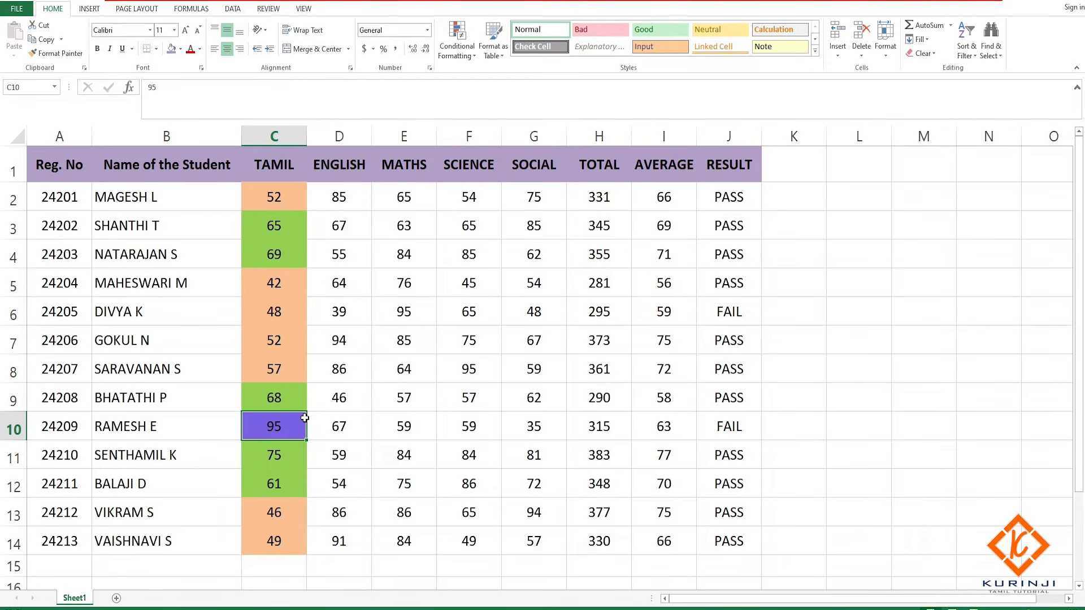
Step: Copy the conditional formatting from the Tamil marks to the English, Maths, Science and Social marks in D2:G14 with Format Painter
{"action": "left_click_drag", "start_coordinate": [281, 195], "coordinate": [263, 542]}
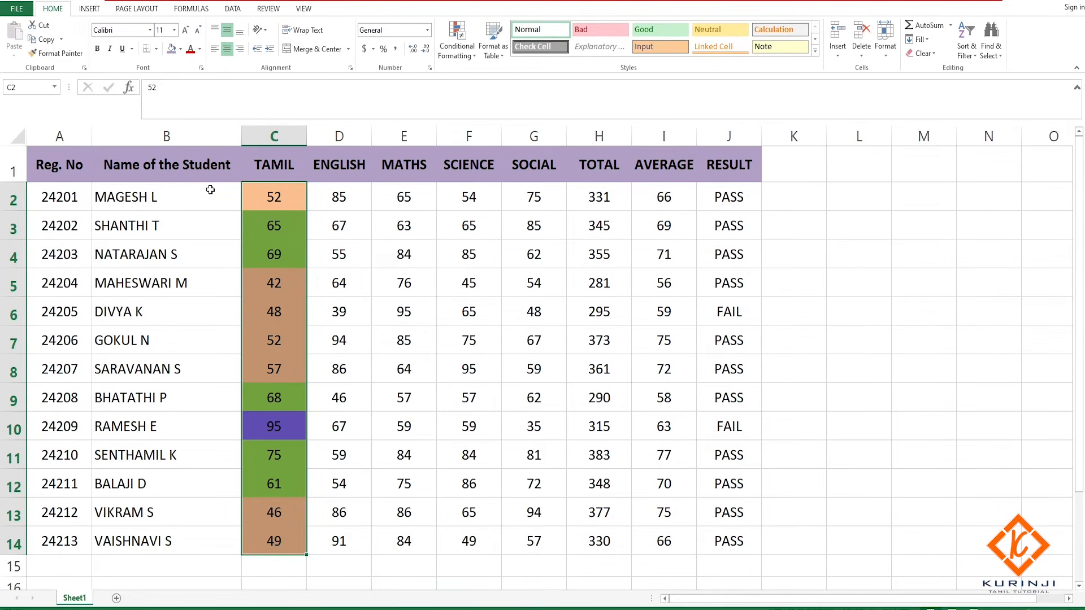
{"action": "left_click", "coordinate": [61, 55]}
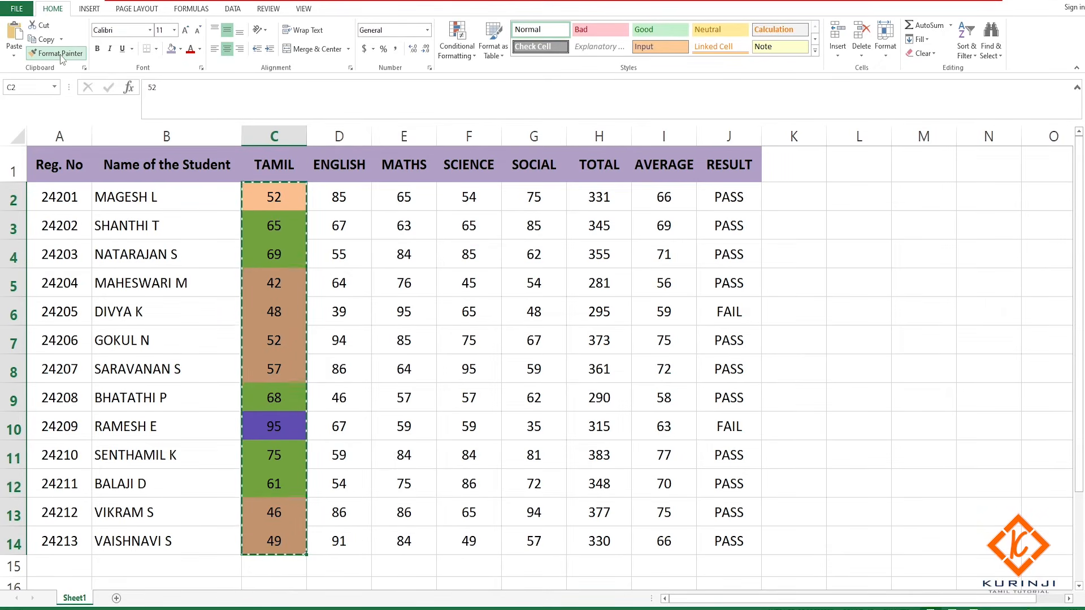
{"action": "mouse_move", "coordinate": [340, 197]}
{"action": "left_mouse_down"}
{"action": "mouse_move", "coordinate": [626, 509]}
{"action": "mouse_move", "coordinate": [622, 540]}
{"action": "mouse_move", "coordinate": [544, 543]}
{"action": "left_mouse_up"}
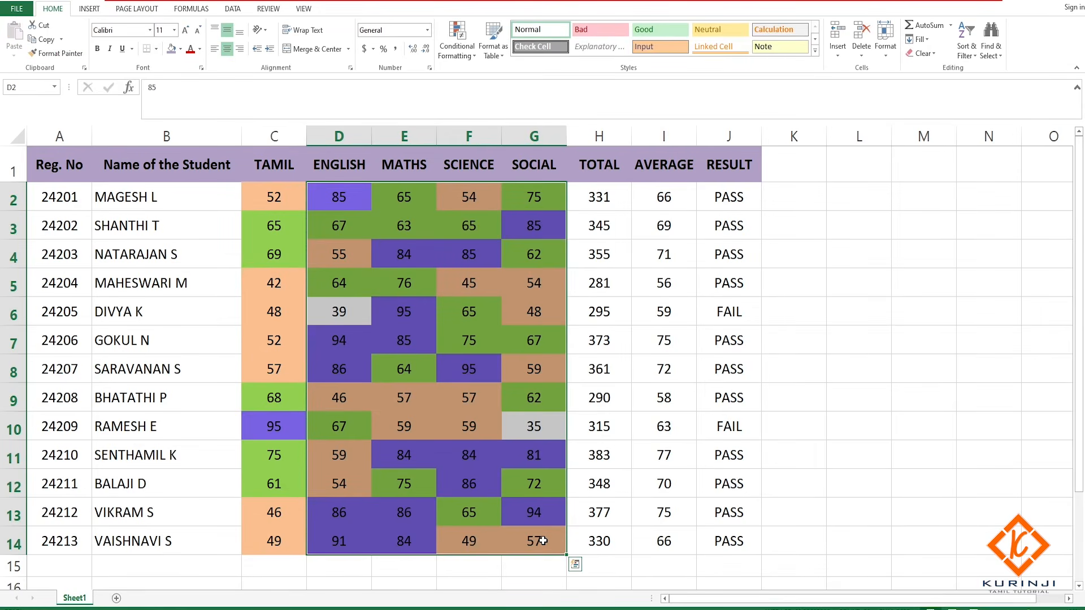
{"action": "left_click", "coordinate": [469, 311]}
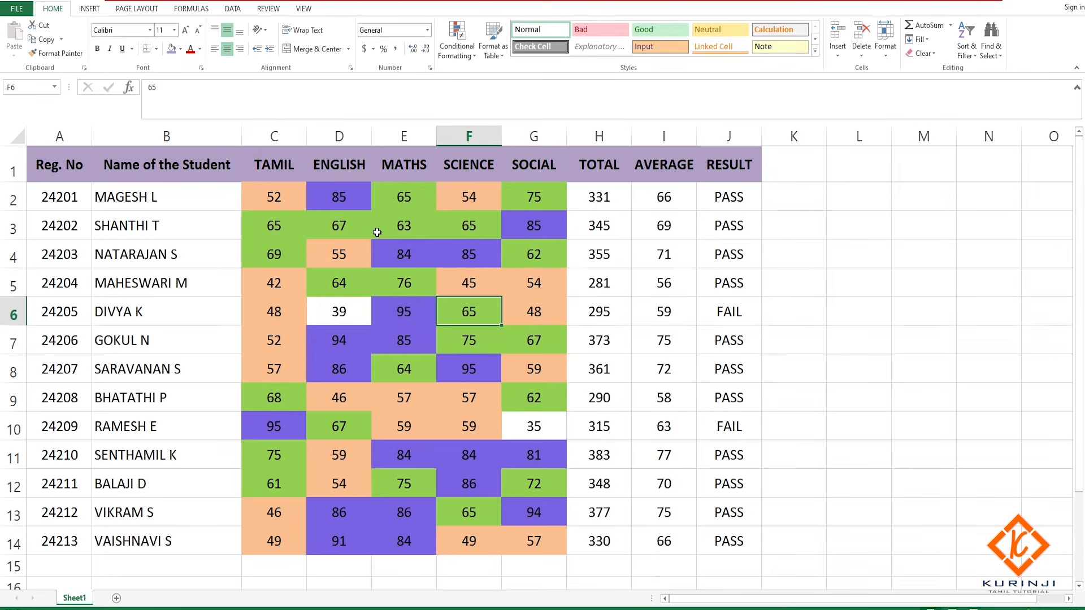
{"action": "double_click", "coordinate": [349, 225]}
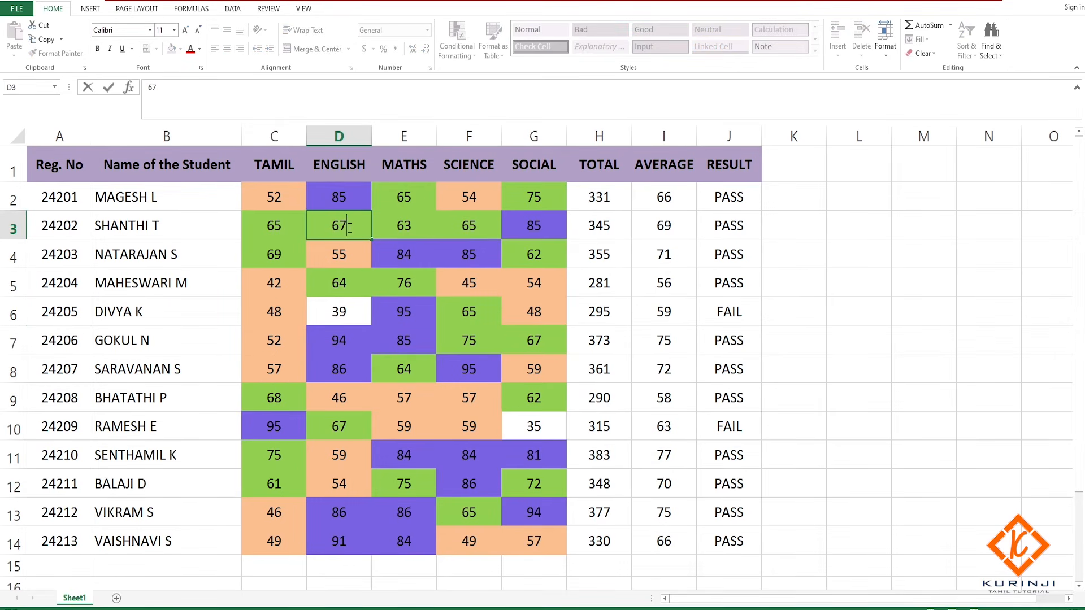
{"action": "left_click", "coordinate": [346, 258]}
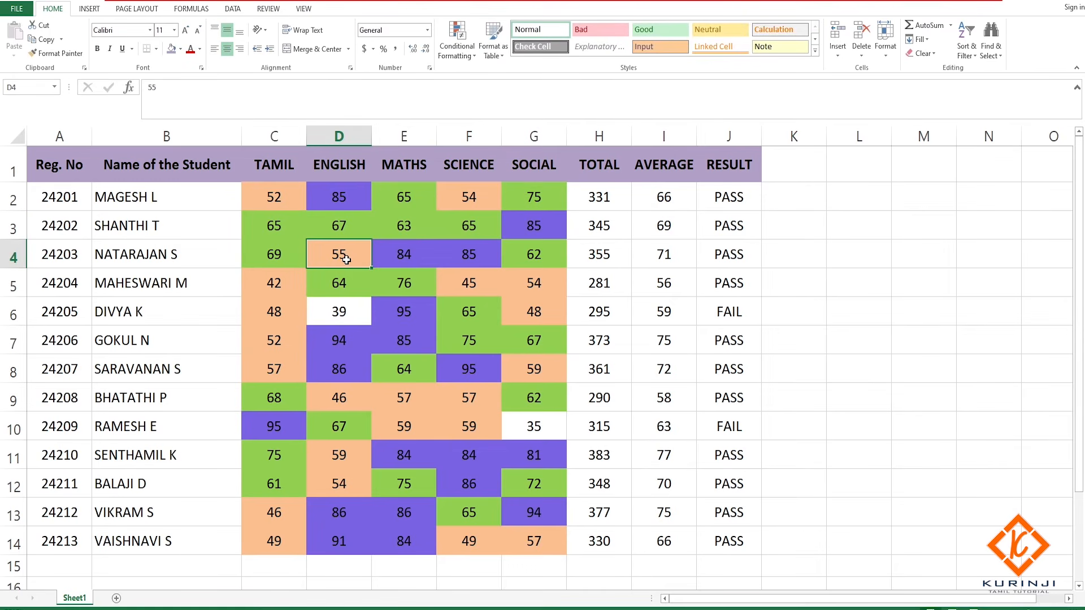
{"action": "left_click", "coordinate": [350, 198]}
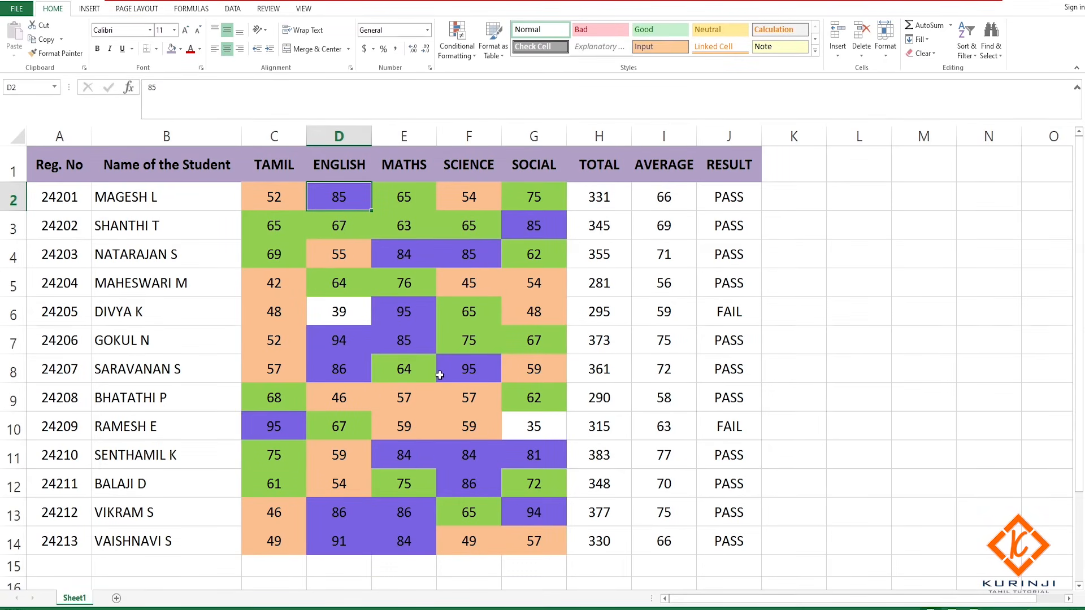
Step: Copy the Tamil column's conditional formatting to the averages in I2:I14 with Format Painter
{"action": "left_click_drag", "start_coordinate": [274, 197], "coordinate": [276, 545]}
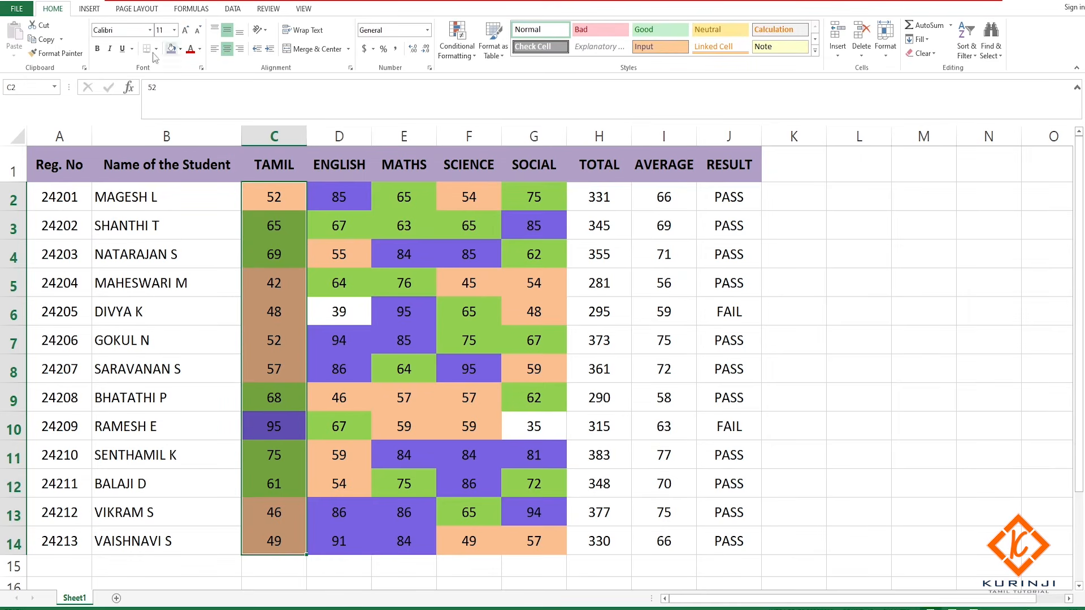
{"action": "left_click", "coordinate": [56, 55]}
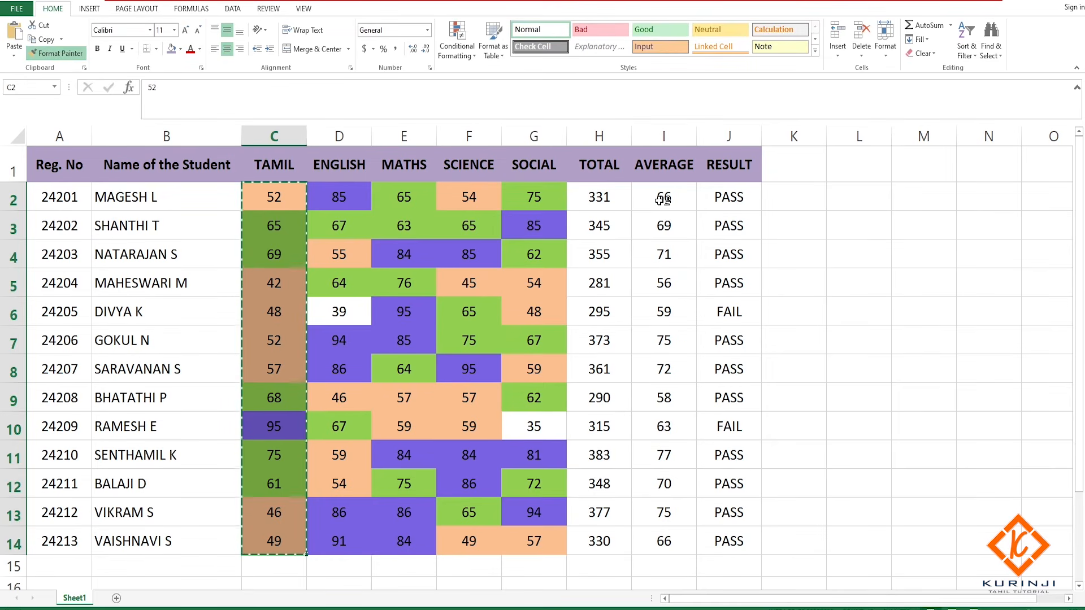
{"action": "left_click_drag", "start_coordinate": [664, 196], "coordinate": [665, 553]}
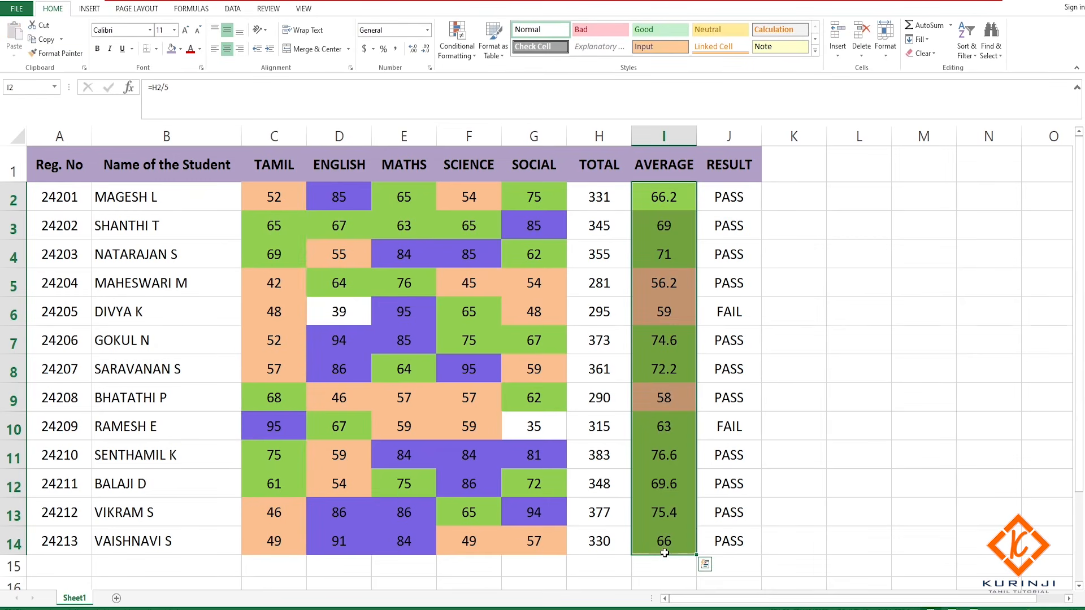
{"action": "left_click", "coordinate": [865, 393]}
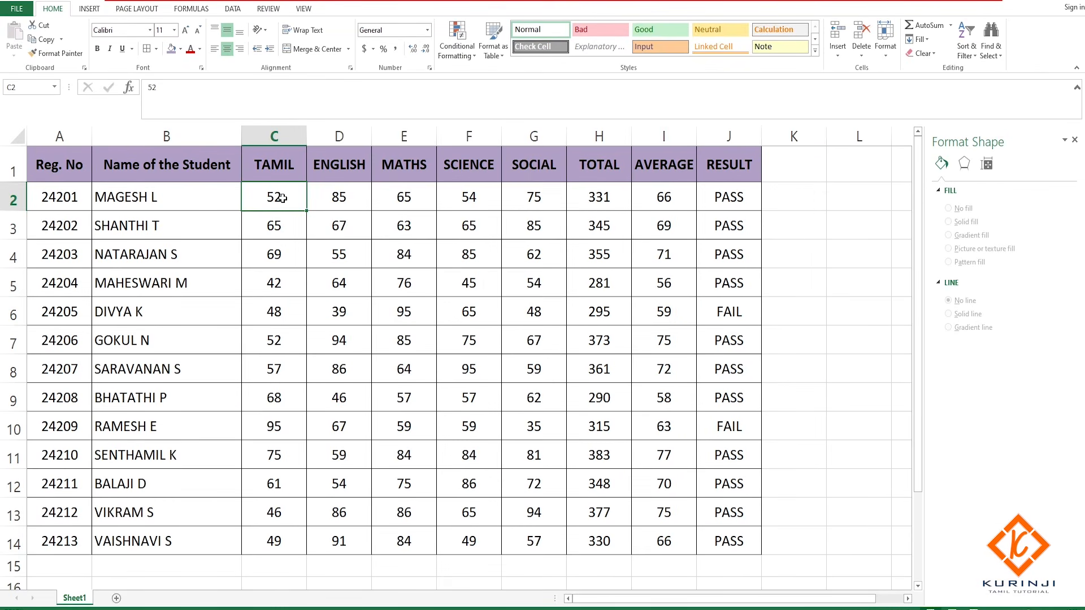
Step: Review the conditional formatting choices for the marks in C2:G14: highlight rules, color scales, data bars, icon sets and top/bottom rules
{"action": "left_click_drag", "start_coordinate": [282, 198], "coordinate": [531, 535]}
{"action": "left_click", "coordinate": [456, 46]}
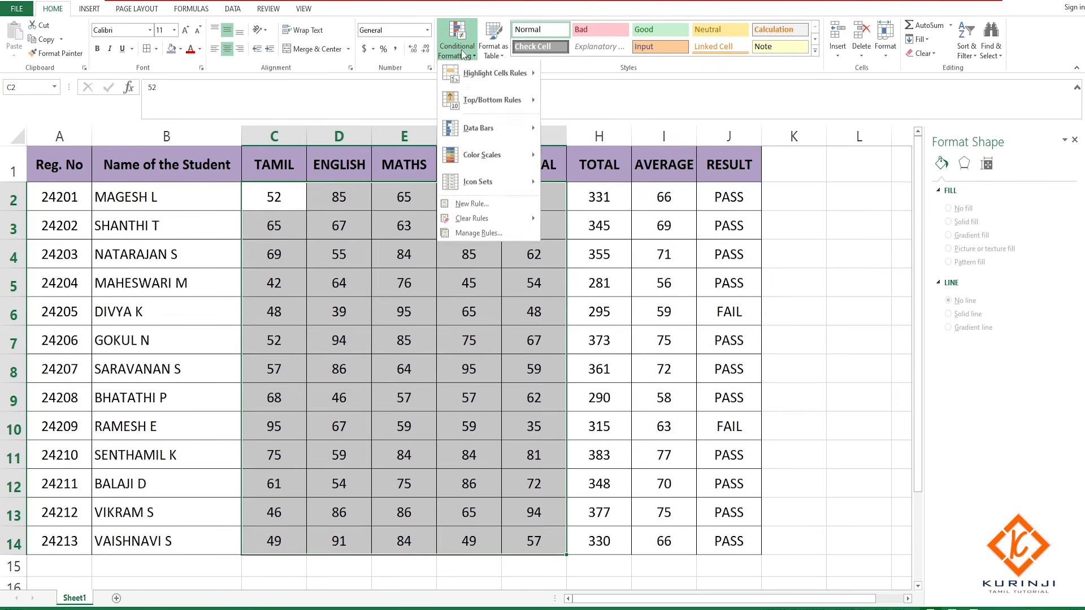
{"action": "mouse_move", "coordinate": [493, 75]}
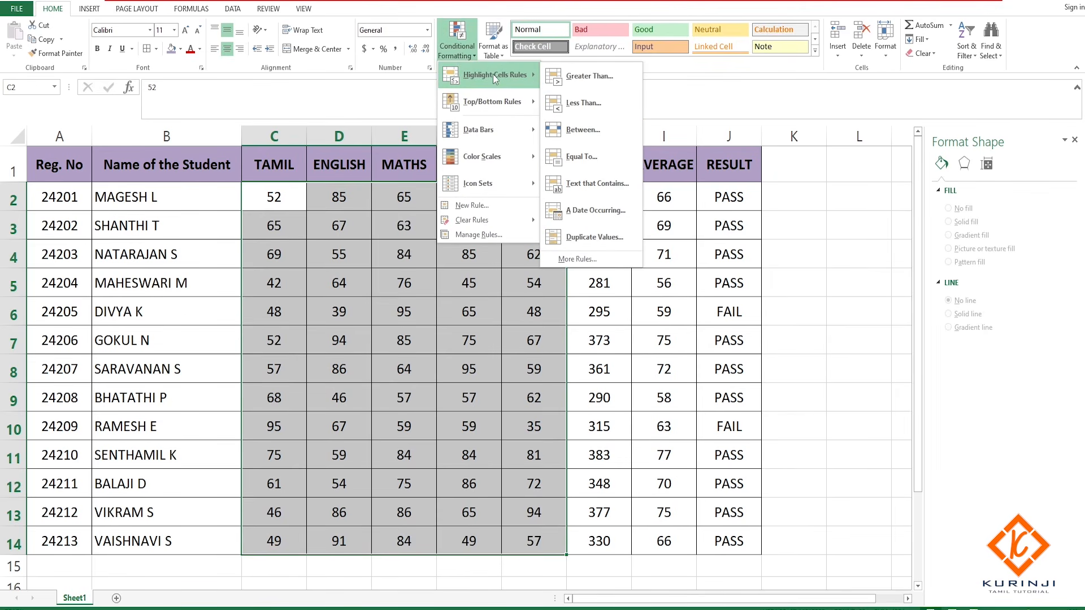
{"action": "mouse_move", "coordinate": [480, 154]}
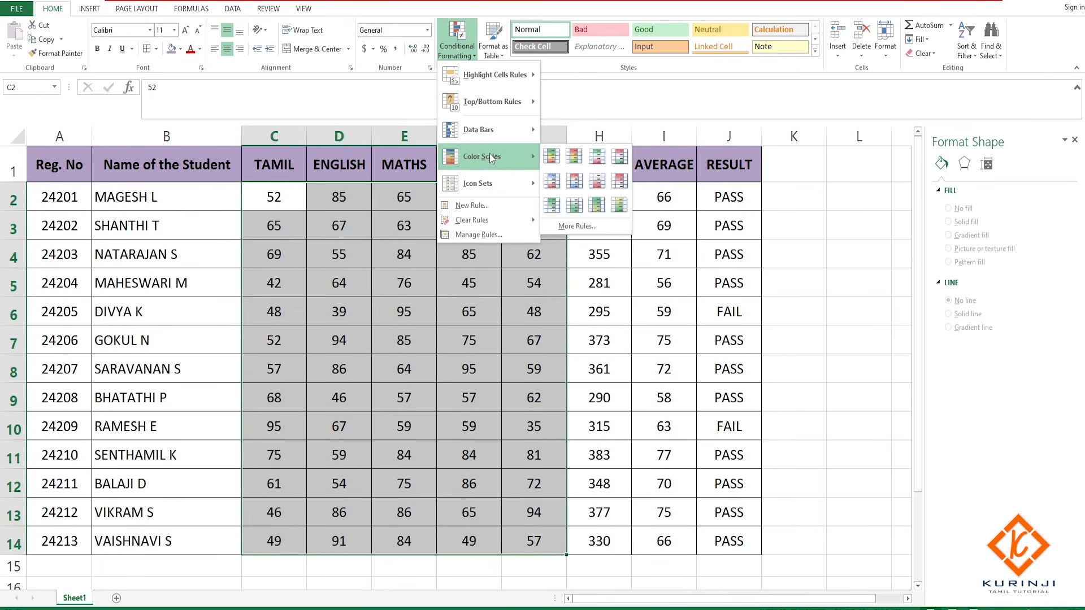
{"action": "mouse_move", "coordinate": [491, 133]}
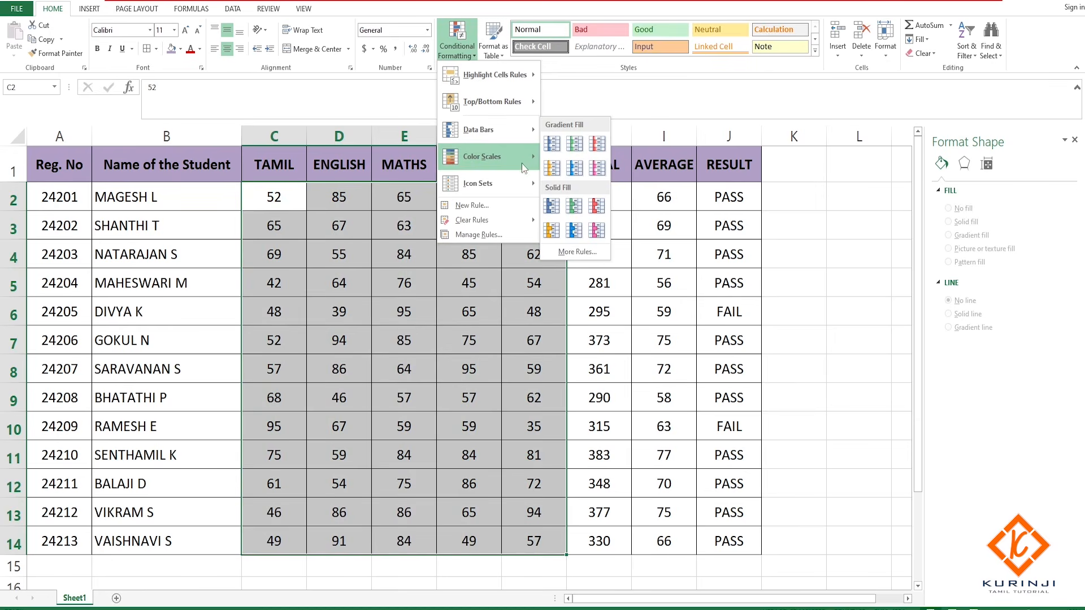
{"action": "mouse_move", "coordinate": [513, 181]}
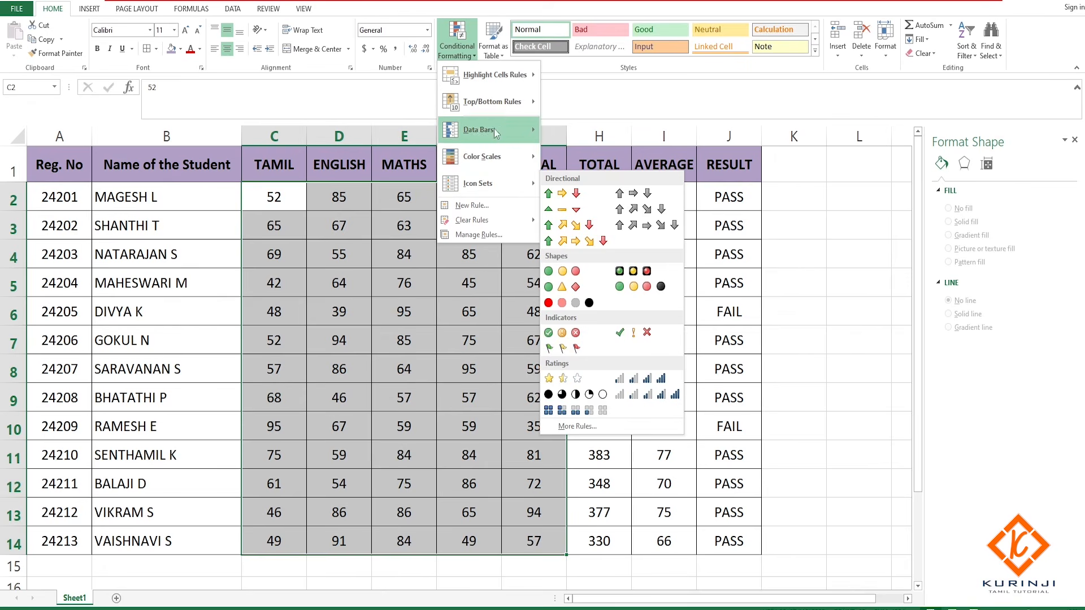
{"action": "mouse_move", "coordinate": [499, 104]}
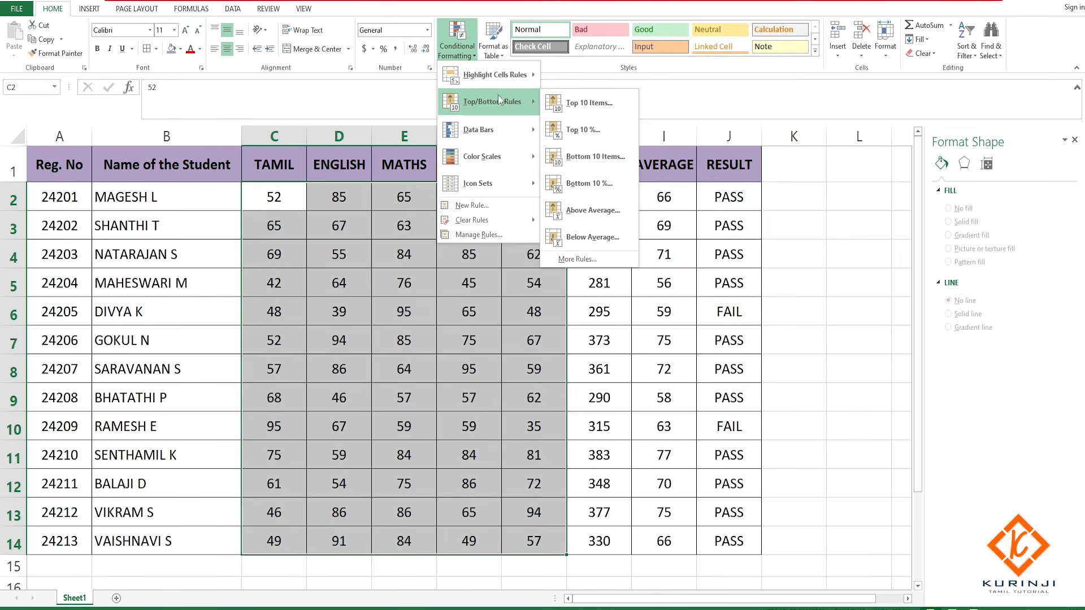
{"action": "left_click", "coordinate": [389, 267]}
{"action": "left_click", "coordinate": [650, 324]}
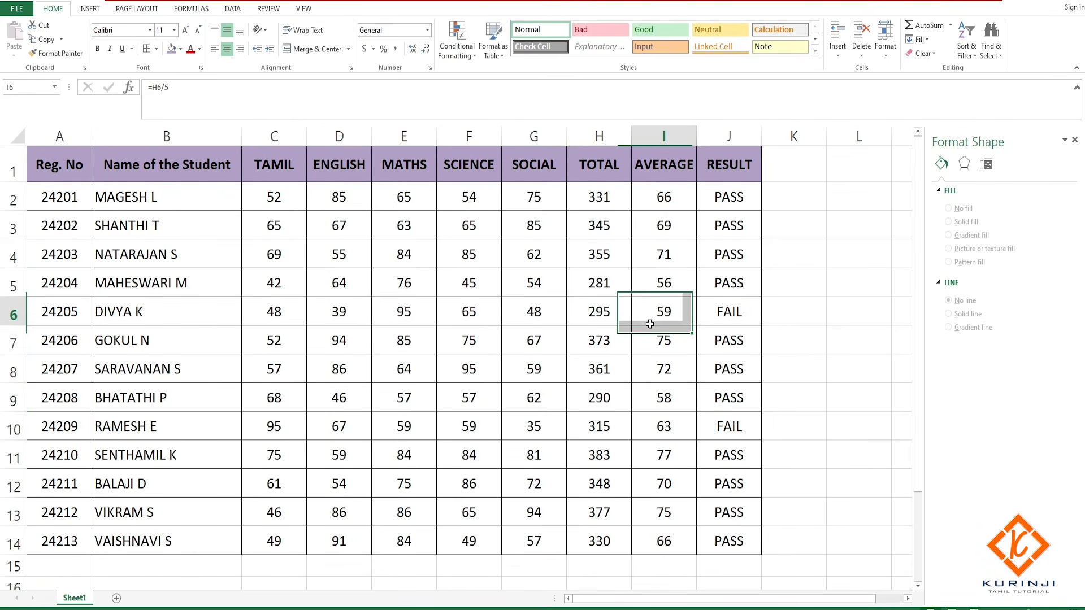